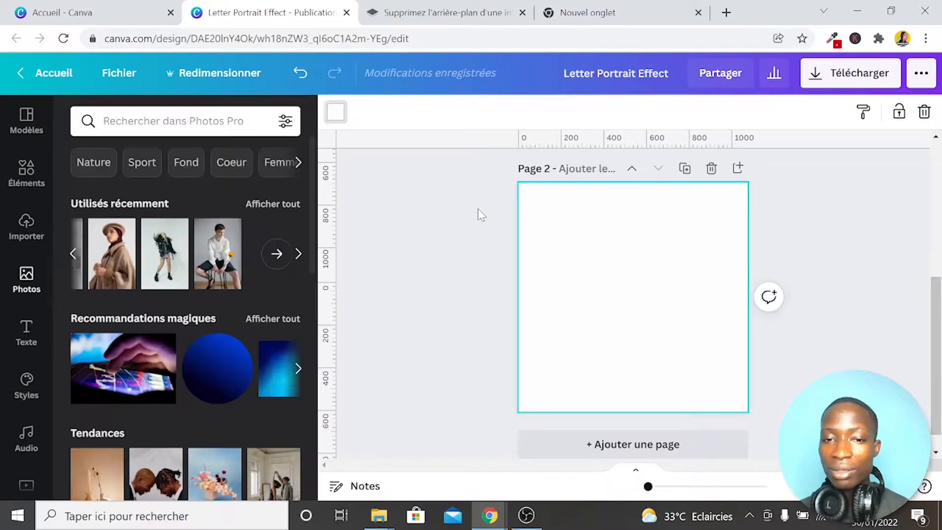
{"action": "scroll", "coordinate": [478, 208], "scroll_direction": "up", "scroll_amount": 5}
{"action": "scroll", "coordinate": [478, 209], "scroll_direction": "down", "scroll_amount": 5}
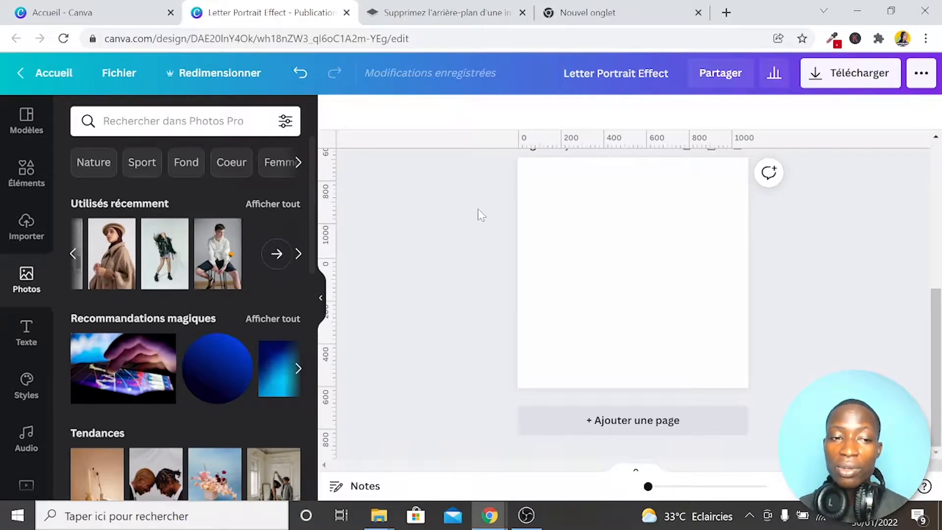
{"action": "scroll", "coordinate": [457, 206], "scroll_direction": "up", "scroll_amount": 4}
{"action": "scroll", "coordinate": [457, 205], "scroll_direction": "down", "scroll_amount": 3}
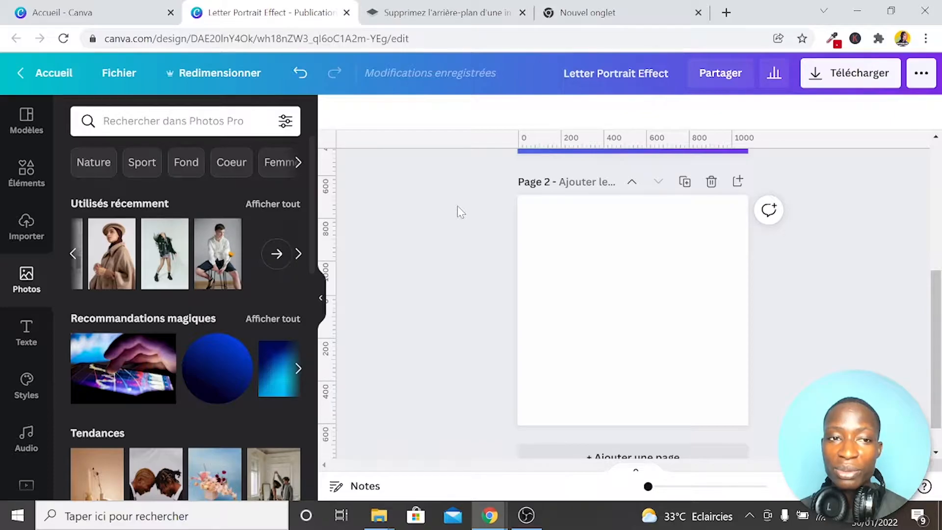
{"action": "scroll", "coordinate": [458, 206], "scroll_direction": "down", "scroll_amount": 1}
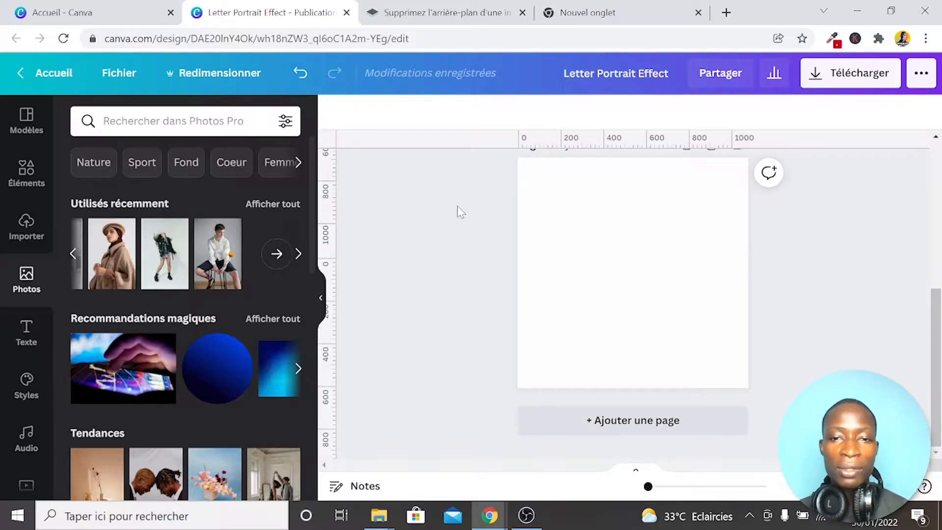
{"action": "left_click", "coordinate": [28, 171]}
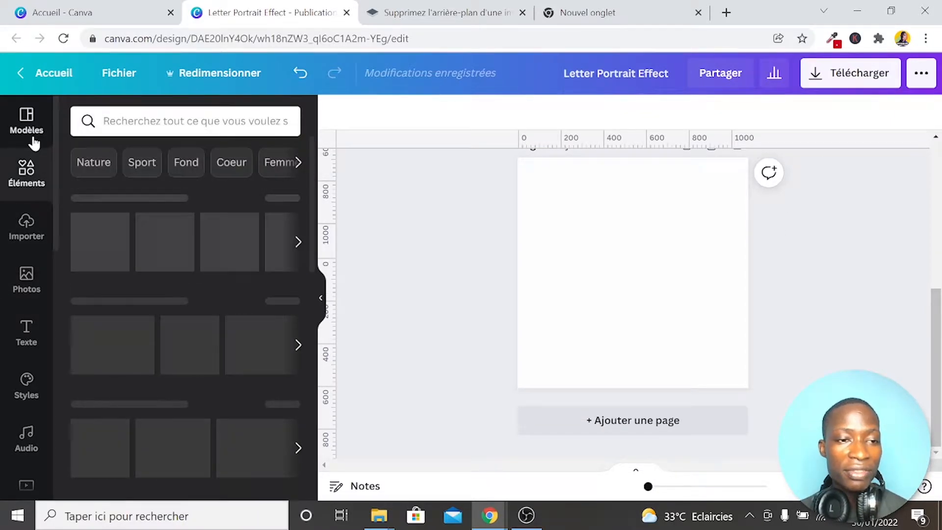
{"action": "left_click", "coordinate": [33, 139]}
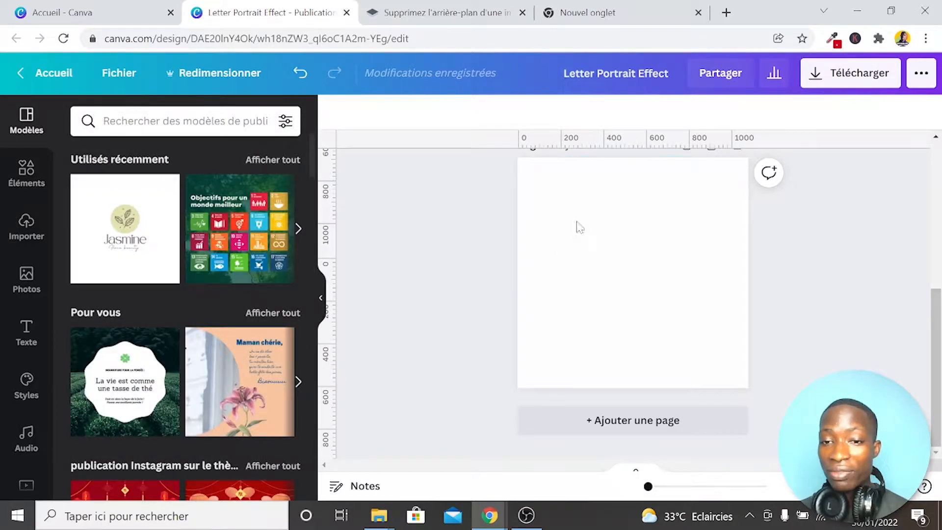
{"action": "scroll", "coordinate": [726, 338], "scroll_direction": "up", "scroll_amount": 5}
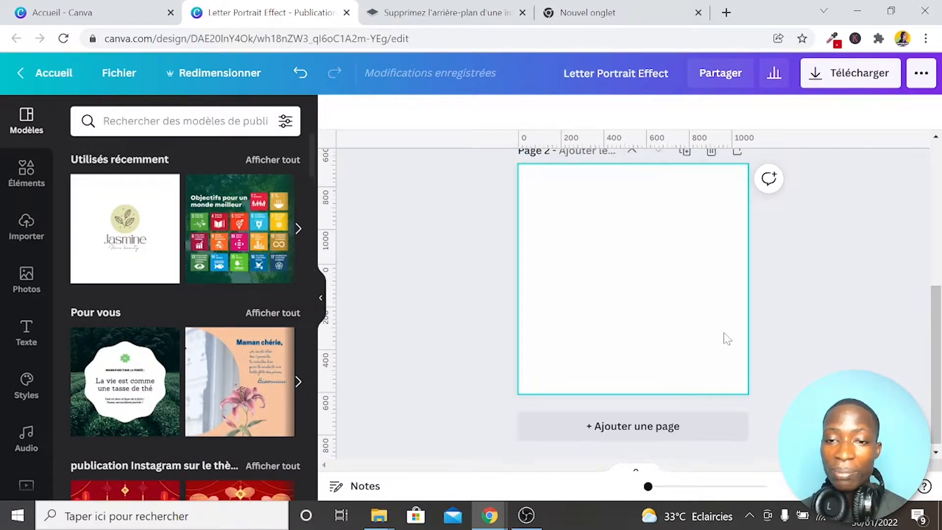
{"action": "scroll", "coordinate": [726, 339], "scroll_direction": "down", "scroll_amount": 3}
{"action": "scroll", "coordinate": [726, 338], "scroll_direction": "down", "scroll_amount": 3}
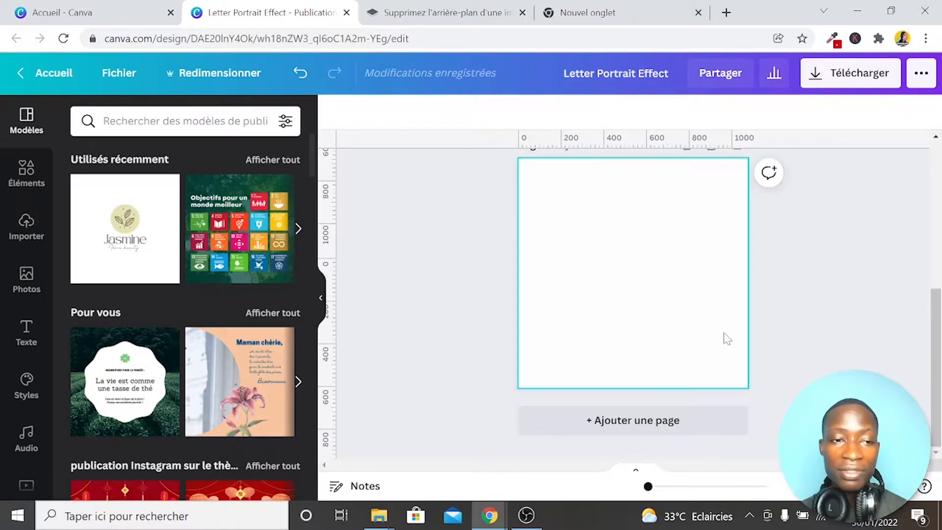
Step: Open the full collection of frames among the design elements and search it for "R"
{"action": "left_click", "coordinate": [37, 177]}
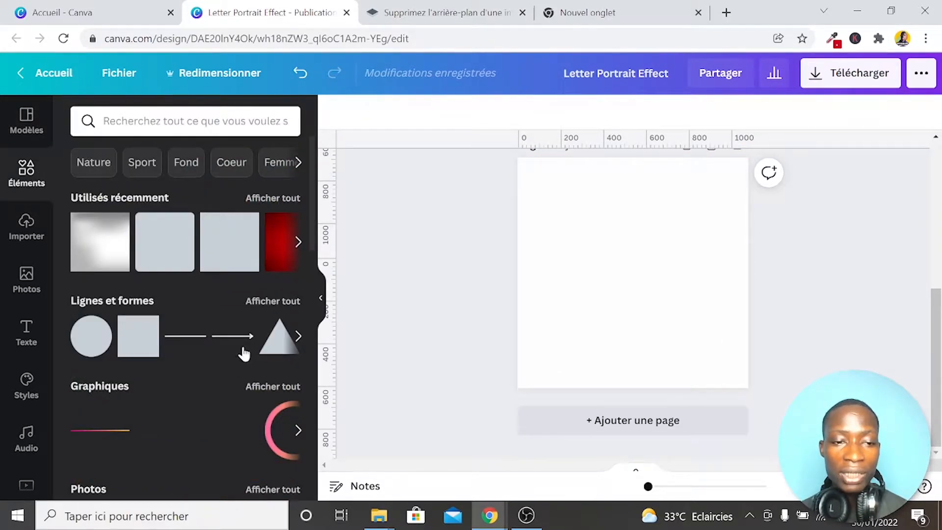
{"action": "scroll", "coordinate": [244, 353], "scroll_direction": "down", "scroll_amount": 12}
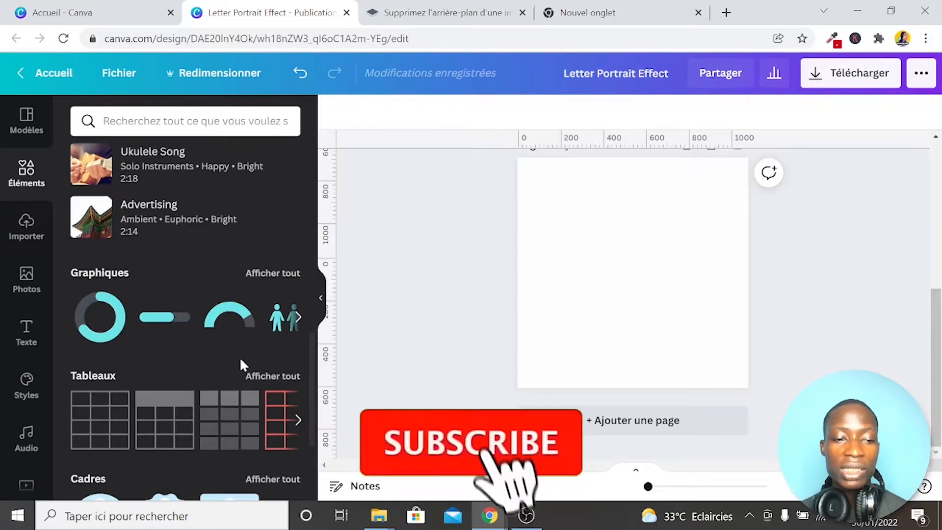
{"action": "scroll", "coordinate": [240, 362], "scroll_direction": "down", "scroll_amount": 3}
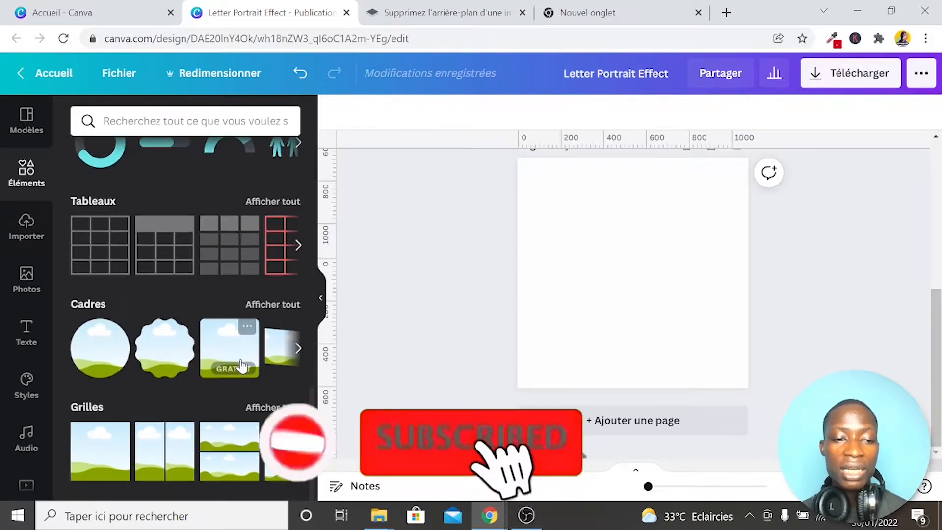
{"action": "left_click", "coordinate": [276, 314]}
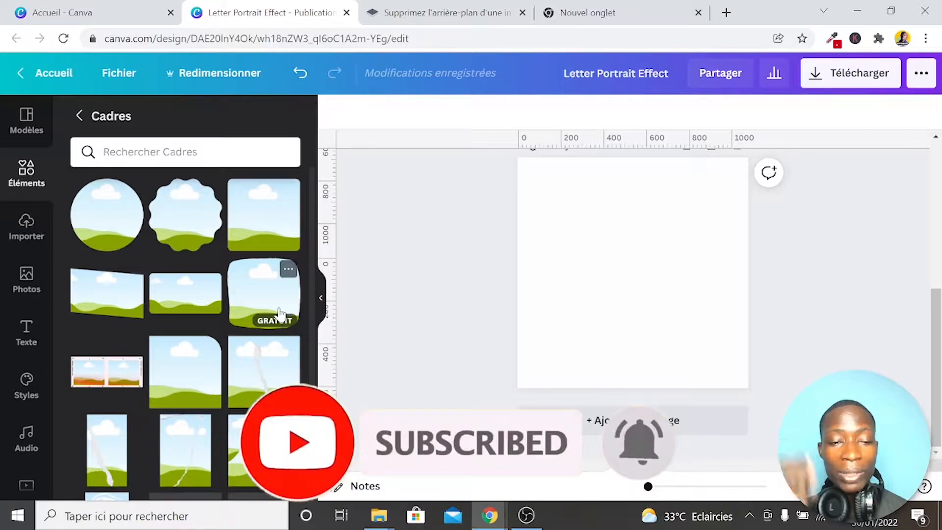
{"action": "scroll", "coordinate": [280, 312], "scroll_direction": "down", "scroll_amount": 10}
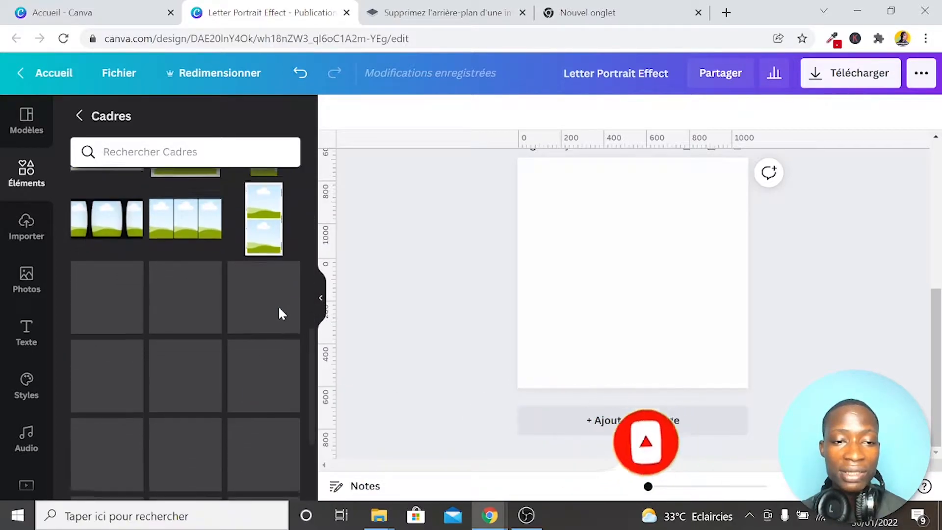
{"action": "scroll", "coordinate": [422, 297], "scroll_direction": "up", "scroll_amount": 5}
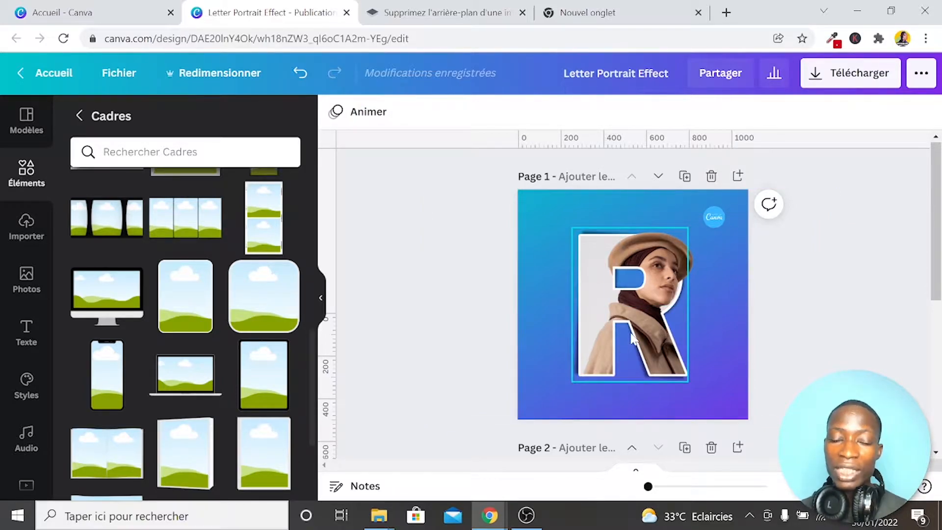
{"action": "scroll", "coordinate": [250, 355], "scroll_direction": "down", "scroll_amount": 10}
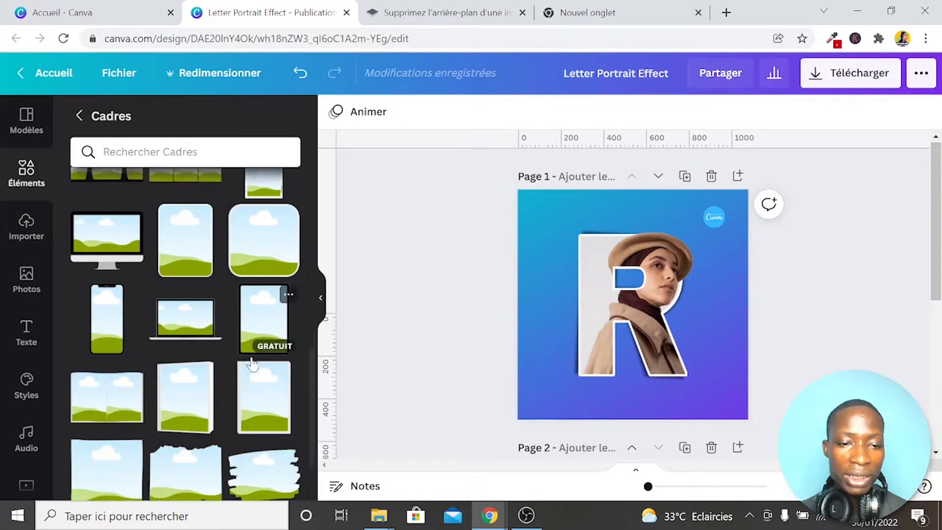
{"action": "left_click", "coordinate": [237, 153]}
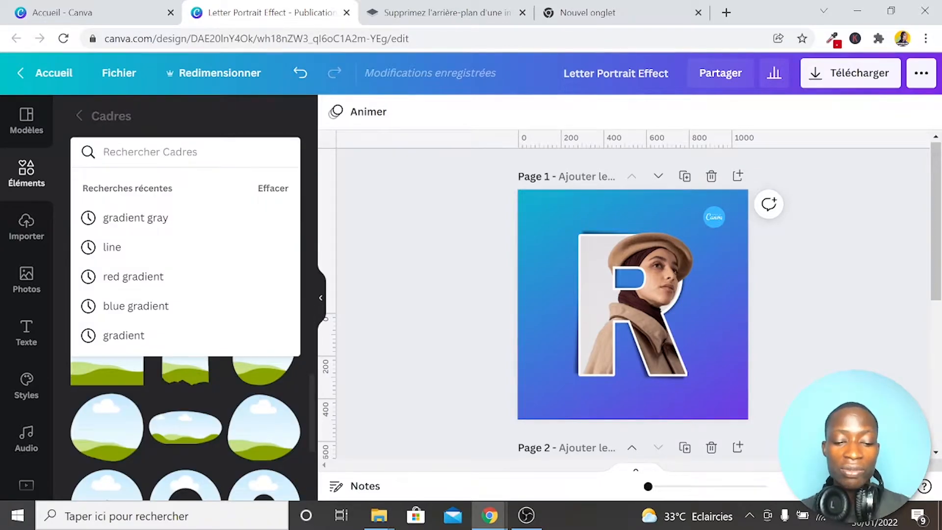
{"action": "type", "text": "R"}
{"action": "key", "text": "Return"}
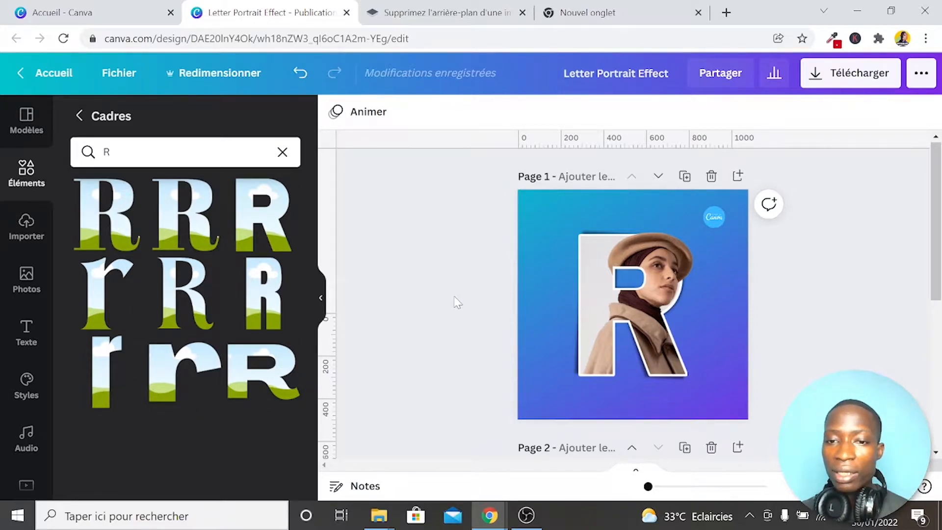
Step: Add the bold sans-serif capital R frame to the blank page 2
{"action": "scroll", "coordinate": [457, 301], "scroll_direction": "down", "scroll_amount": 6}
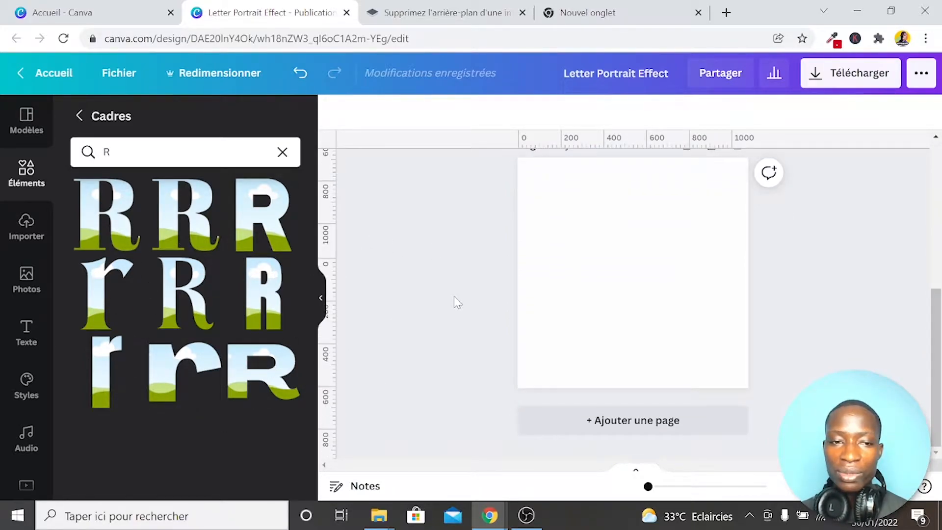
{"action": "left_click", "coordinate": [260, 216]}
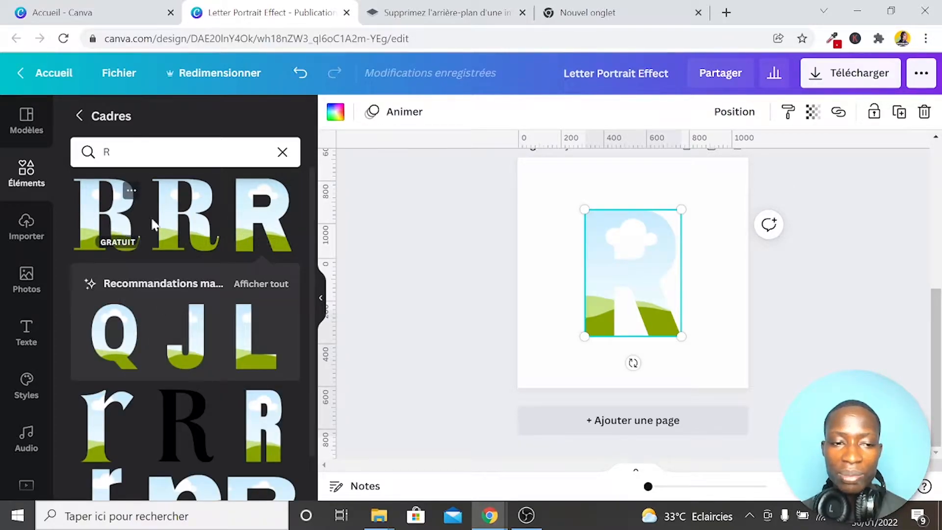
{"action": "left_click", "coordinate": [865, 291]}
Step: Enlarge the R frame proportionally until it takes up about three quarters of page 2's height, roughly centred
{"action": "left_click", "coordinate": [607, 290]}
{"action": "left_click_drag", "start_coordinate": [585, 335], "coordinate": [572, 353]}
{"action": "left_click_drag", "start_coordinate": [674, 356], "coordinate": [681, 363]}
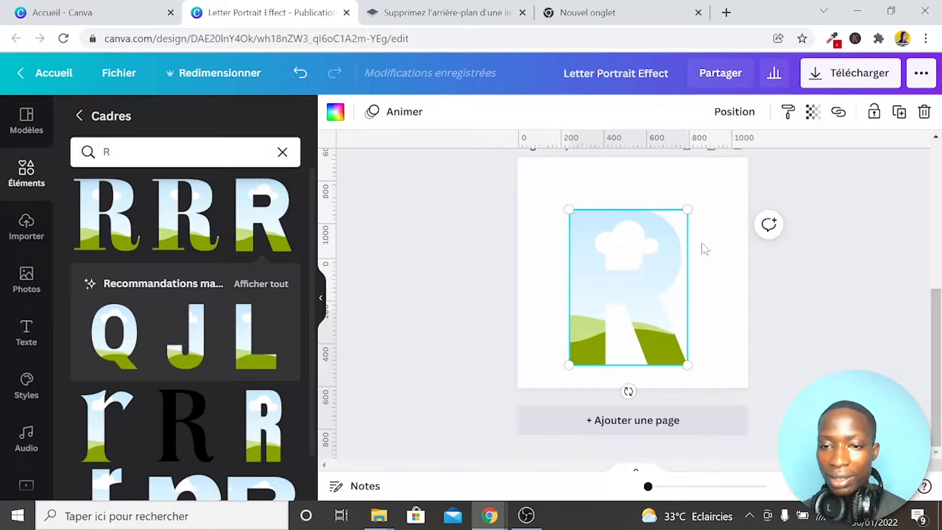
{"action": "left_click_drag", "start_coordinate": [692, 211], "coordinate": [706, 195]}
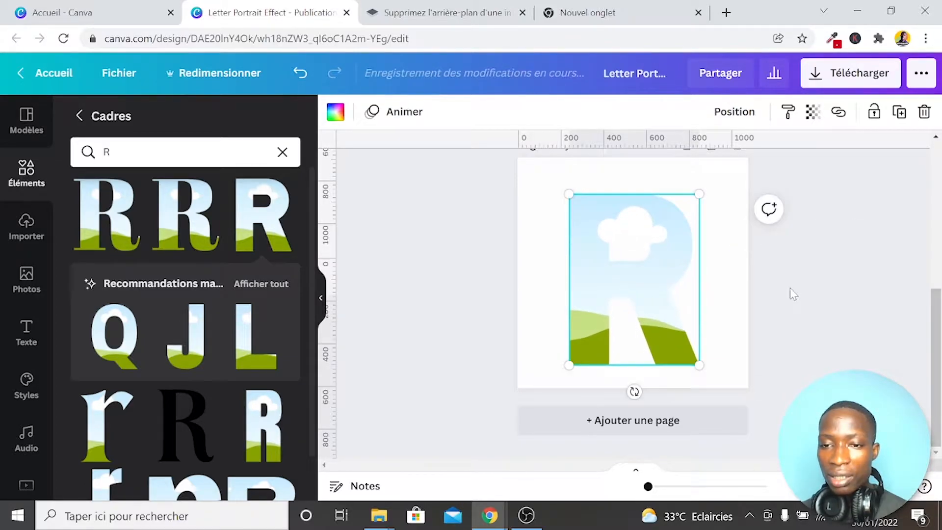
{"action": "left_click", "coordinate": [794, 293]}
{"action": "scroll", "coordinate": [796, 296], "scroll_direction": "up", "scroll_amount": 6}
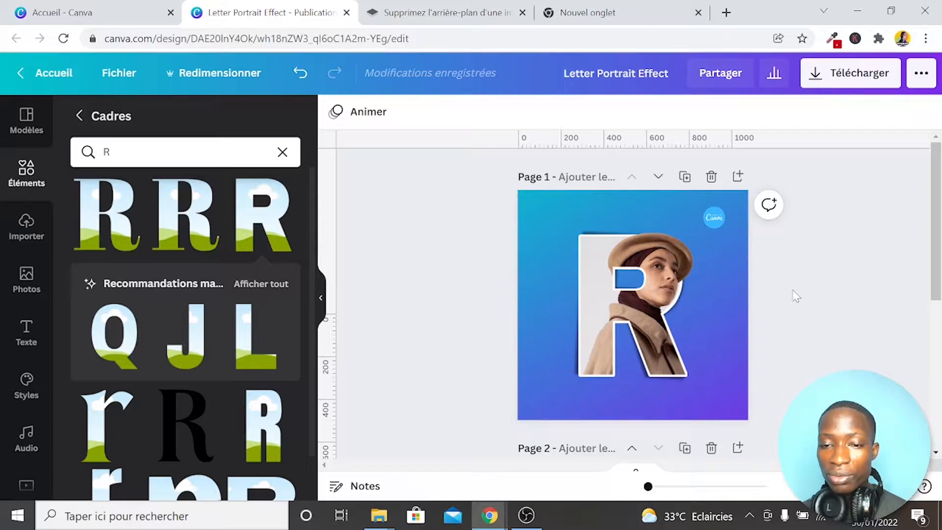
{"action": "scroll", "coordinate": [796, 295], "scroll_direction": "down", "scroll_amount": 6}
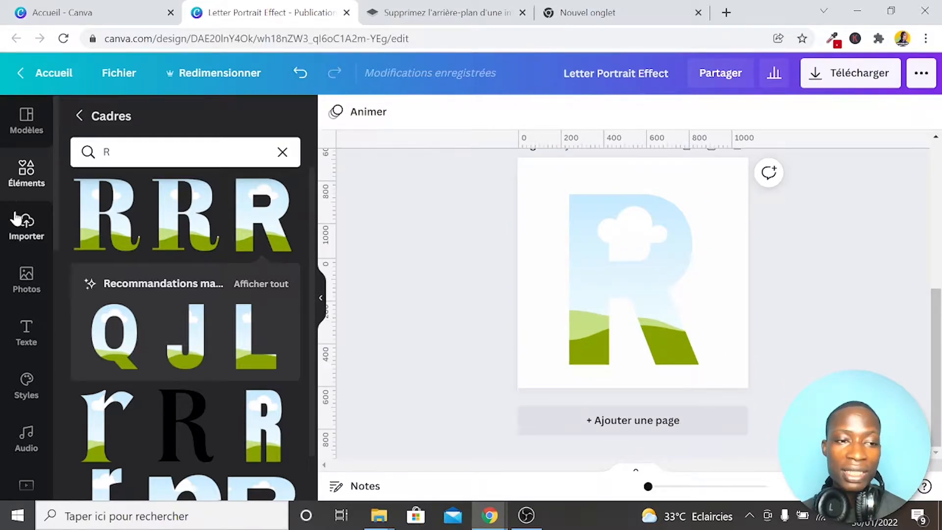
Step: Add the recently used photo of the woman in a beige beret and cape, and move it beside the R frame
{"action": "left_click", "coordinate": [26, 230]}
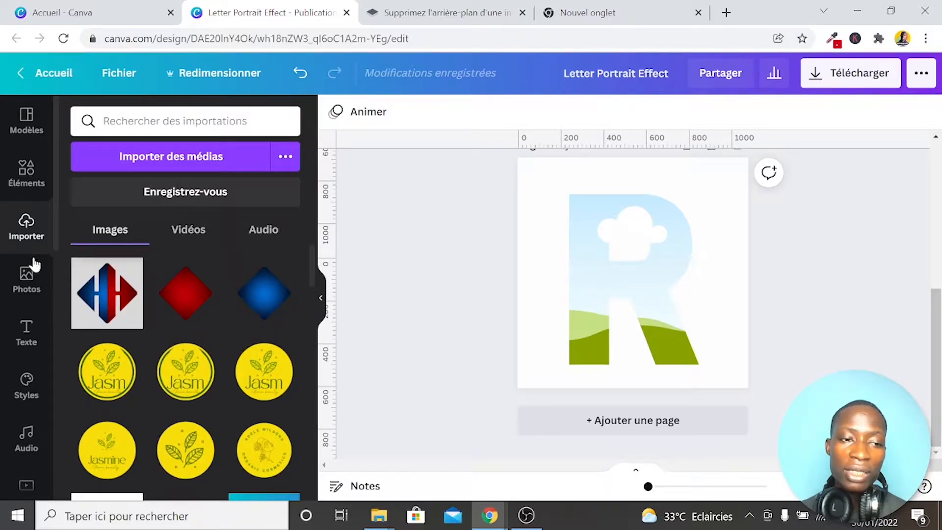
{"action": "left_click", "coordinate": [27, 289]}
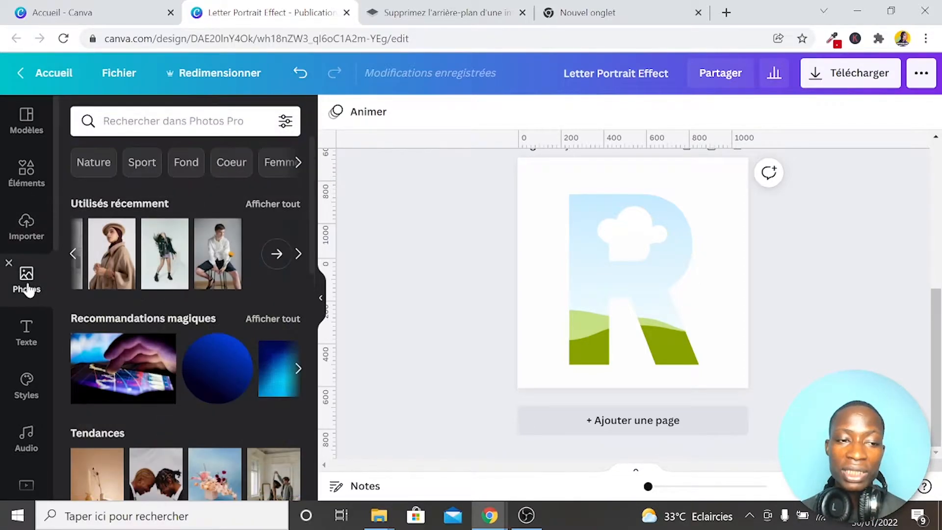
{"action": "left_click", "coordinate": [73, 257]}
{"action": "left_click", "coordinate": [294, 266]}
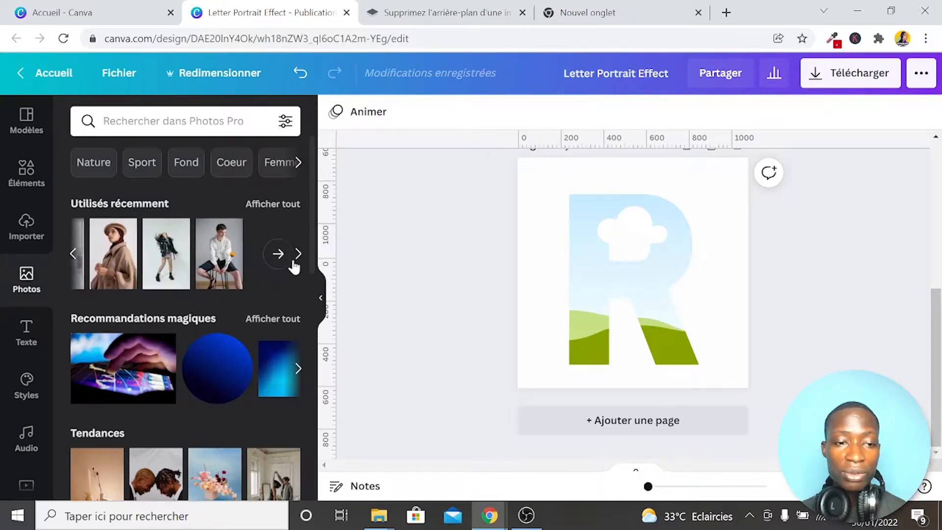
{"action": "left_click", "coordinate": [113, 253]}
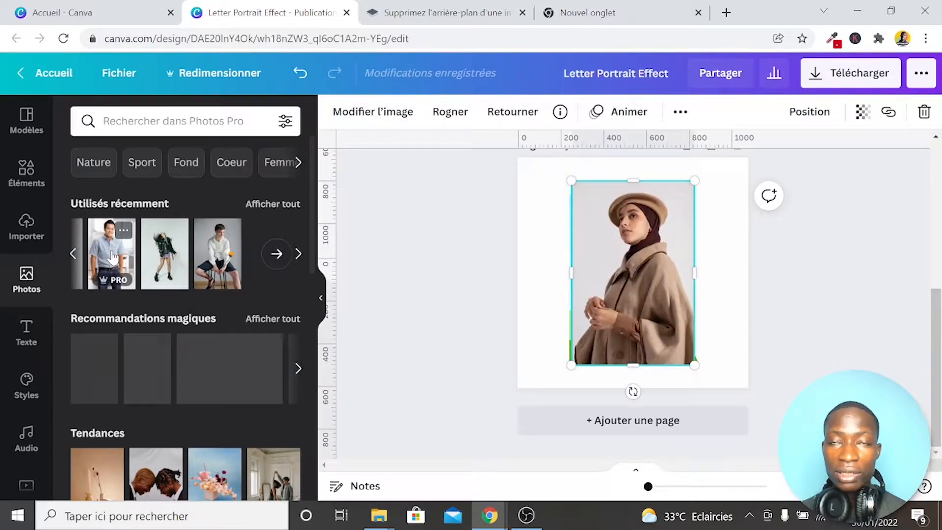
{"action": "left_click_drag", "start_coordinate": [641, 273], "coordinate": [546, 278]}
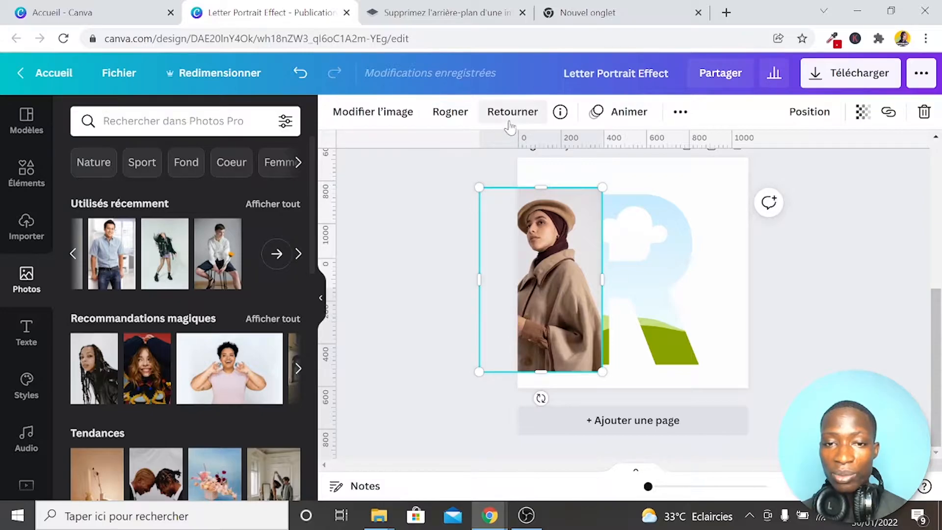
Step: Flip the woman's photo horizontally and place it inside the R frame on page 2
{"action": "left_click", "coordinate": [511, 117]}
{"action": "left_click", "coordinate": [538, 153]}
{"action": "left_click_drag", "start_coordinate": [545, 303], "coordinate": [622, 293]}
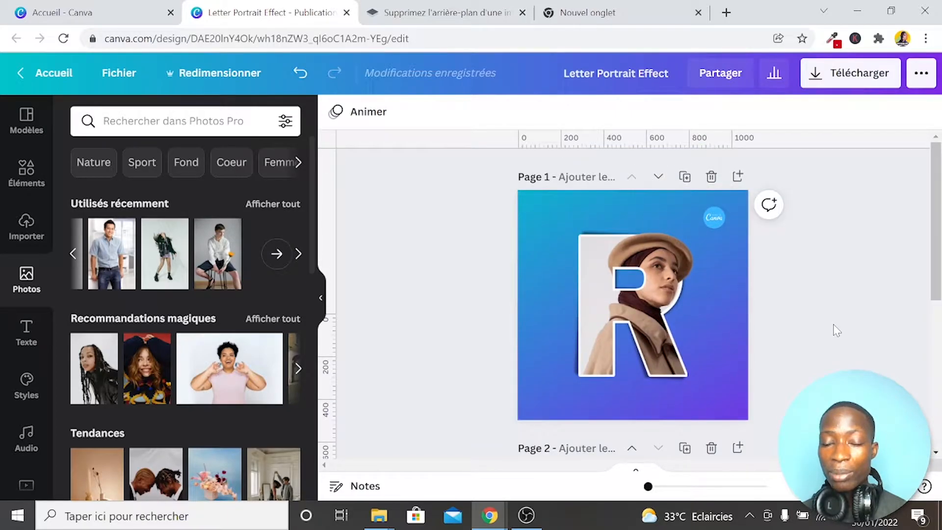
{"action": "scroll", "coordinate": [763, 380], "scroll_direction": "down", "scroll_amount": 5}
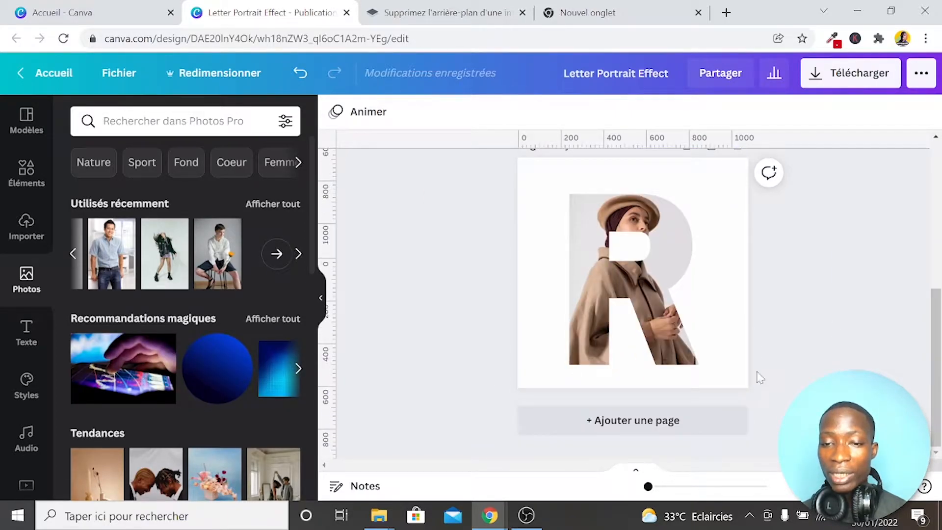
Step: Set page 2's background to the light blue from the document colours
{"action": "left_click", "coordinate": [541, 359]}
{"action": "left_click", "coordinate": [336, 111]}
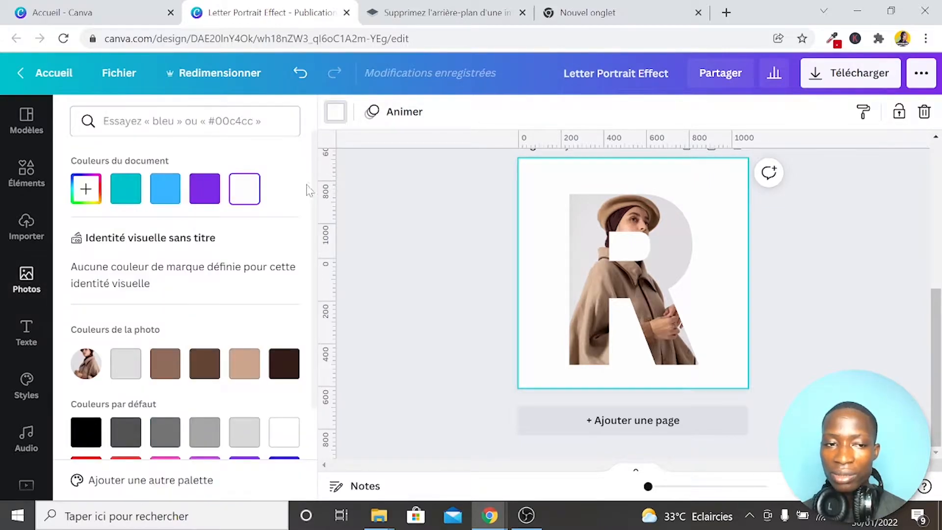
{"action": "left_click", "coordinate": [172, 195]}
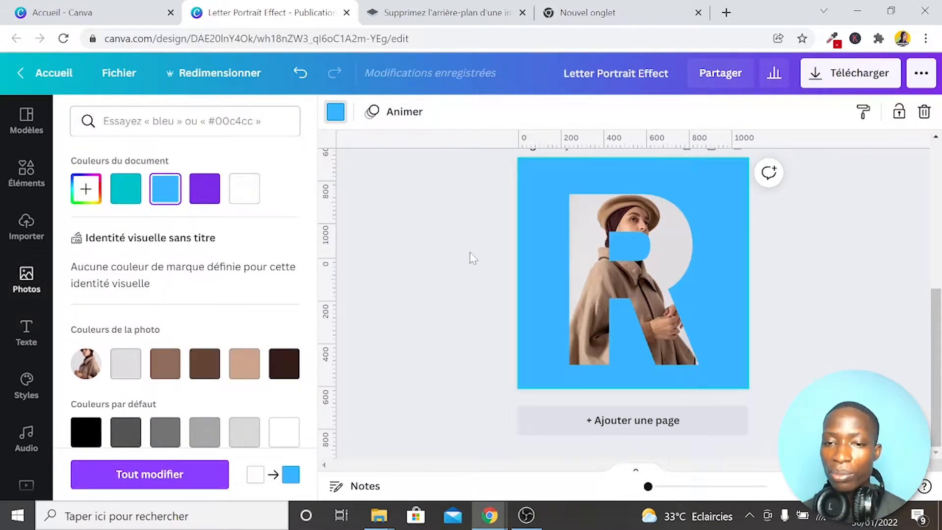
{"action": "left_click", "coordinate": [471, 252]}
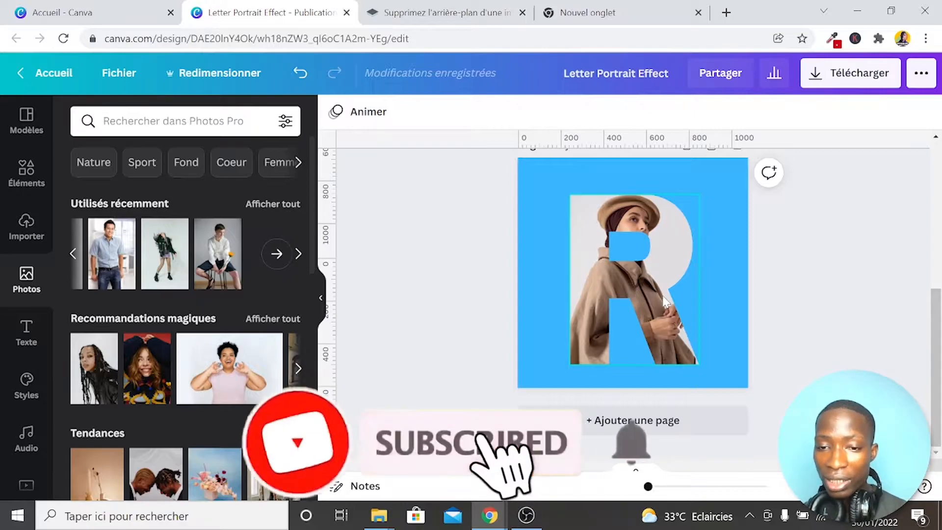
Step: Enlarge the photo inside the R frame and reposition it so the woman's face sits in the letter's bowl
{"action": "double_click", "coordinate": [651, 284]}
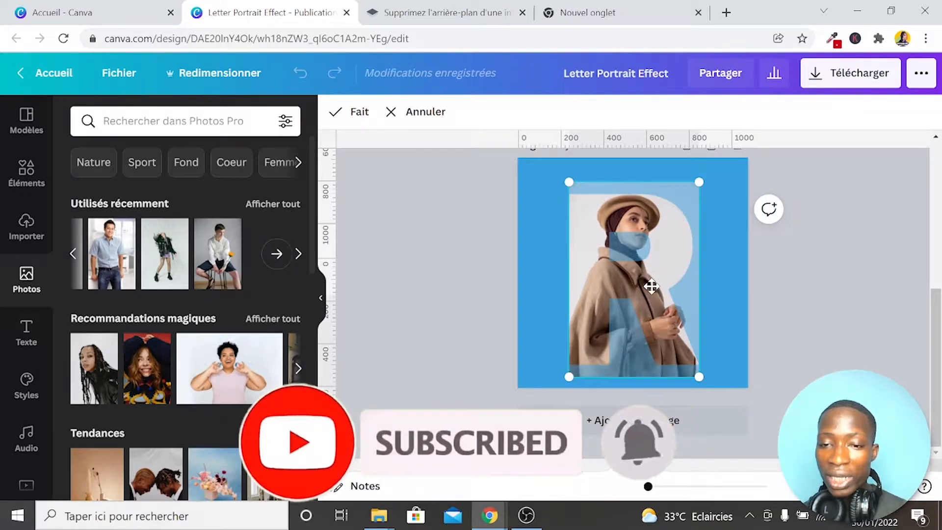
{"action": "left_click_drag", "start_coordinate": [693, 373], "coordinate": [772, 385]}
{"action": "left_click_drag", "start_coordinate": [649, 269], "coordinate": [643, 259]}
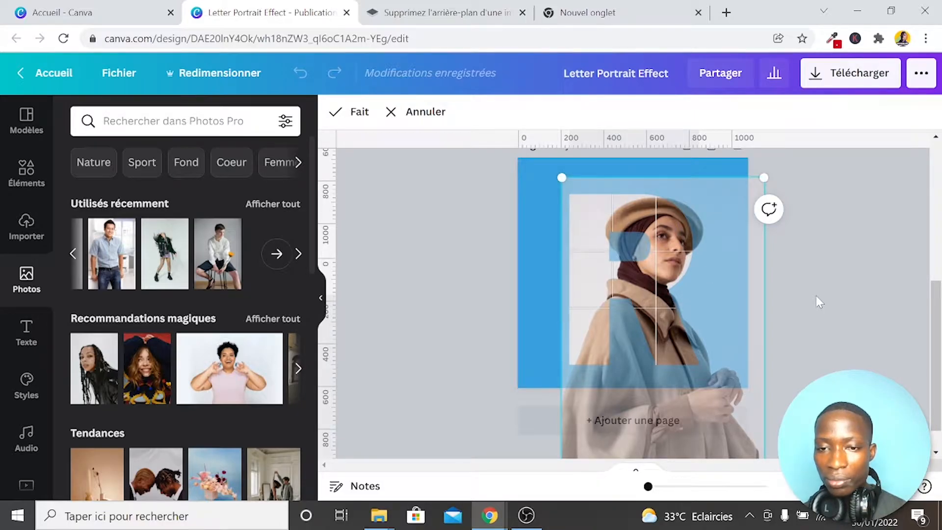
{"action": "left_click", "coordinate": [847, 298]}
{"action": "scroll", "coordinate": [847, 298], "scroll_direction": "up", "scroll_amount": 5}
{"action": "scroll", "coordinate": [850, 304], "scroll_direction": "down", "scroll_amount": 5}
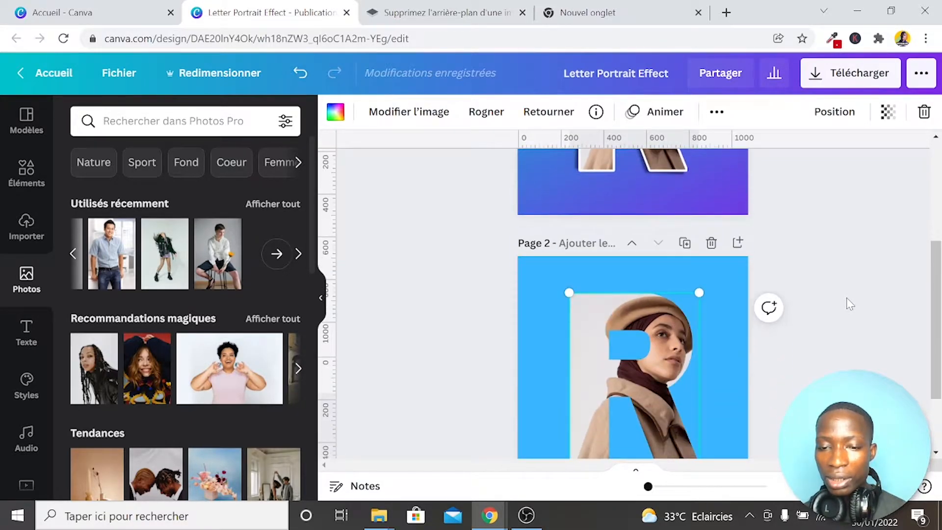
Step: Compare the finished letter portrait on page 1 with the photo-filled R on page 2
{"action": "left_click", "coordinate": [851, 304]}
{"action": "scroll", "coordinate": [850, 305], "scroll_direction": "up", "scroll_amount": 1}
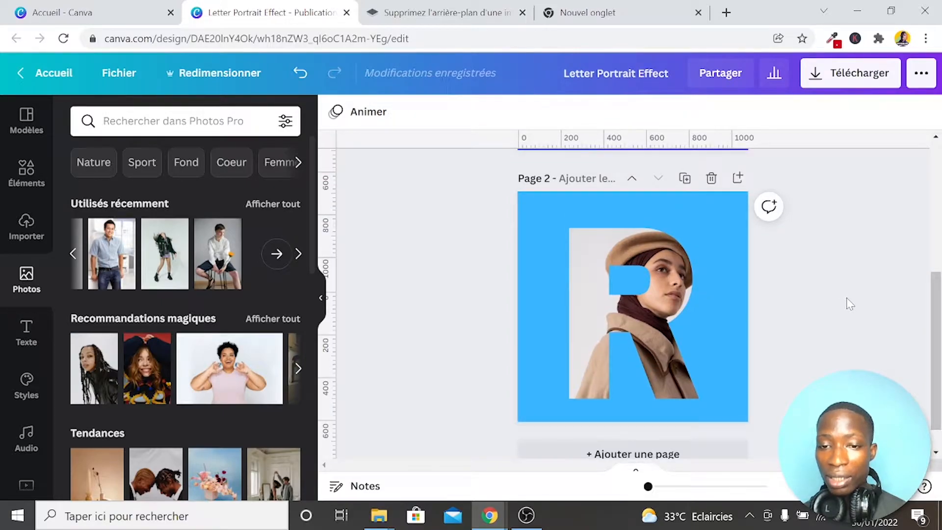
{"action": "scroll", "coordinate": [815, 293], "scroll_direction": "up", "scroll_amount": 5}
{"action": "scroll", "coordinate": [814, 293], "scroll_direction": "down", "scroll_amount": 2}
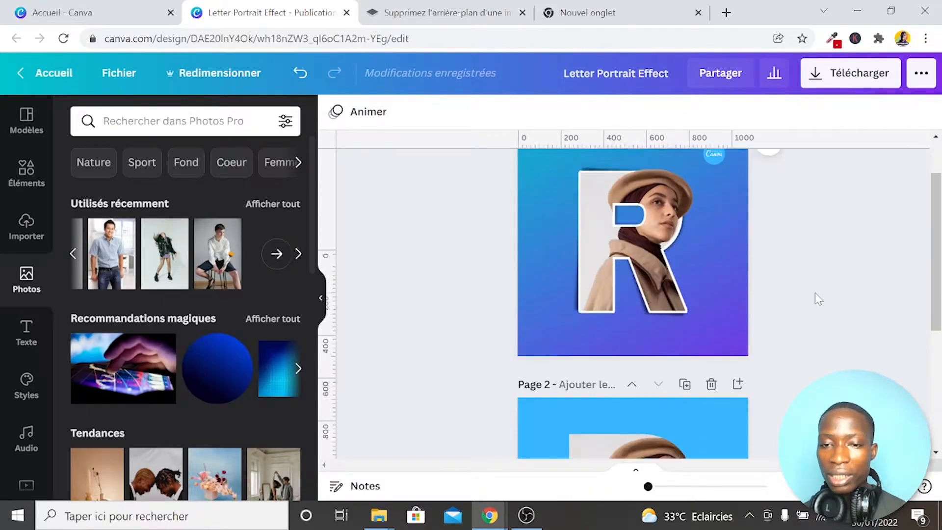
{"action": "scroll", "coordinate": [814, 292], "scroll_direction": "up", "scroll_amount": 1}
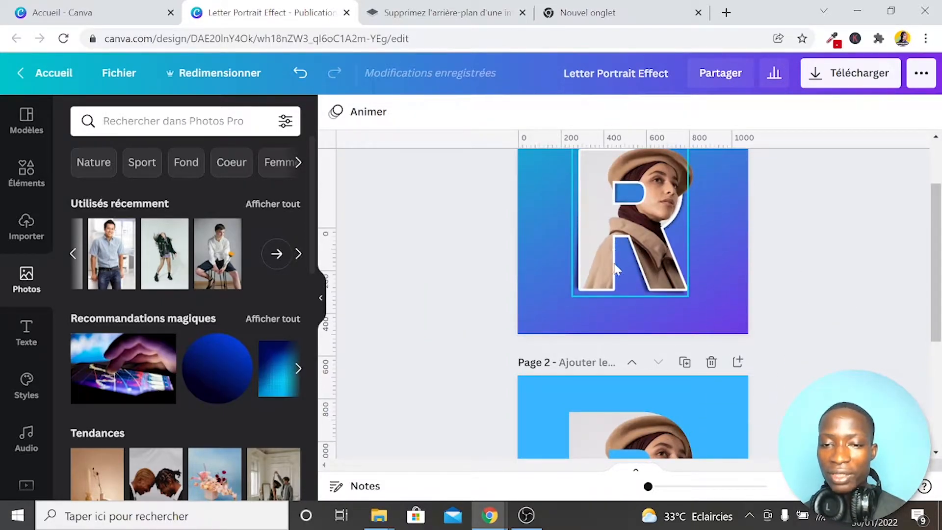
{"action": "scroll", "coordinate": [848, 288], "scroll_direction": "up", "scroll_amount": 2}
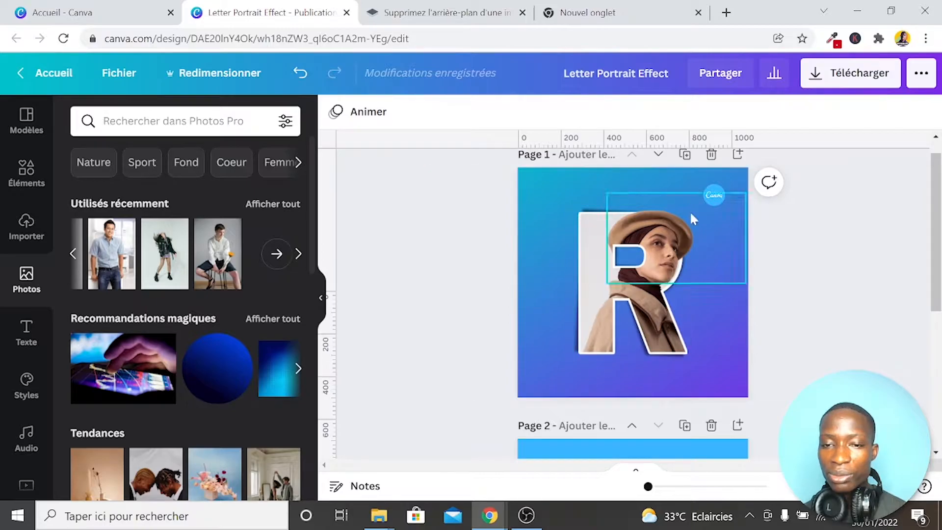
{"action": "scroll", "coordinate": [907, 288], "scroll_direction": "down", "scroll_amount": 5}
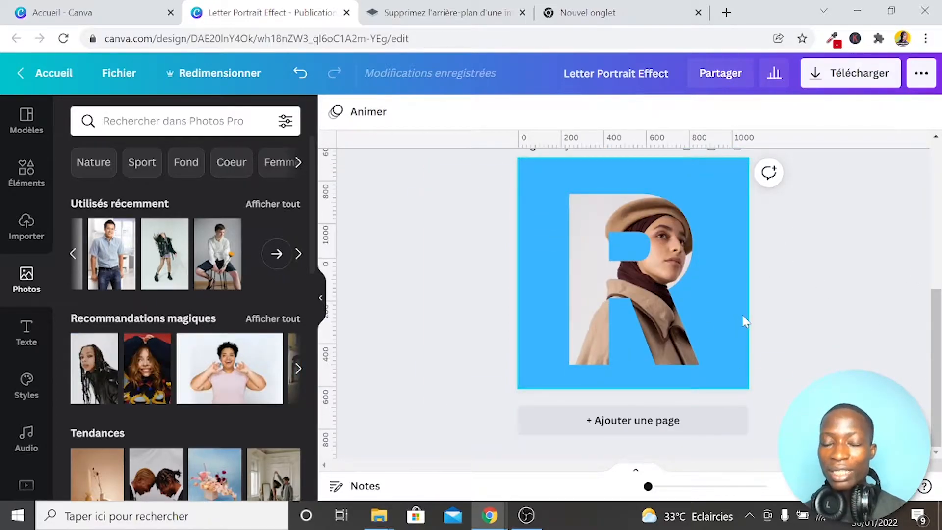
{"action": "scroll", "coordinate": [746, 321], "scroll_direction": "up", "scroll_amount": 5}
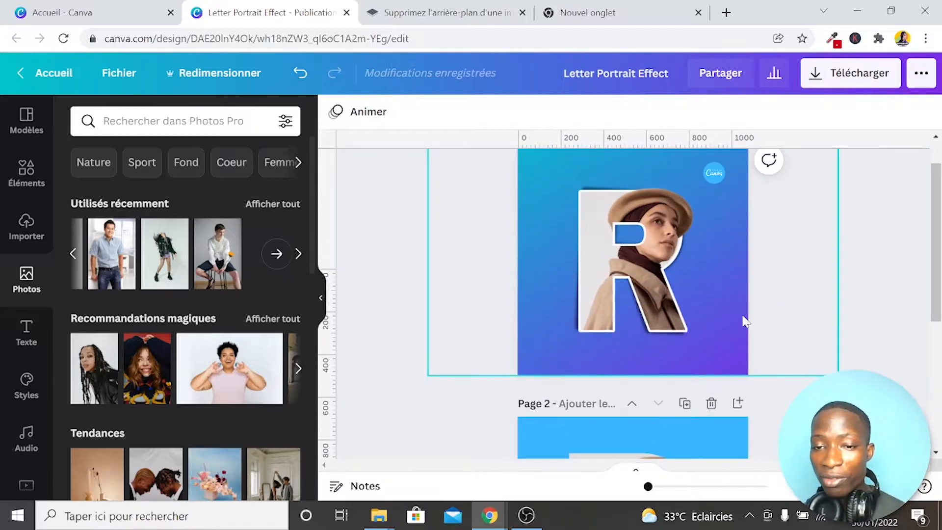
{"action": "scroll", "coordinate": [746, 321], "scroll_direction": "down", "scroll_amount": 4}
{"action": "scroll", "coordinate": [744, 321], "scroll_direction": "down", "scroll_amount": 1}
{"action": "scroll", "coordinate": [815, 230], "scroll_direction": "up", "scroll_amount": 2}
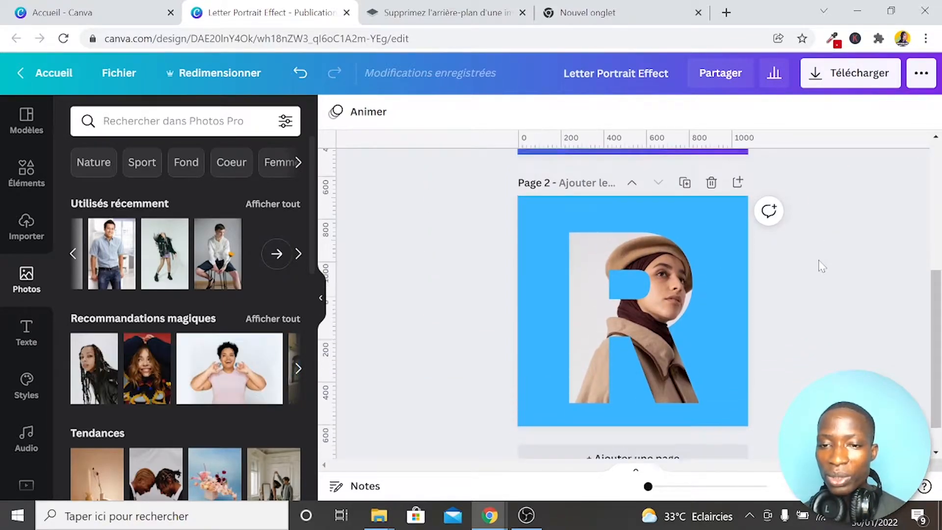
Step: Duplicate page 2 and open the design's download settings
{"action": "left_click", "coordinate": [684, 191]}
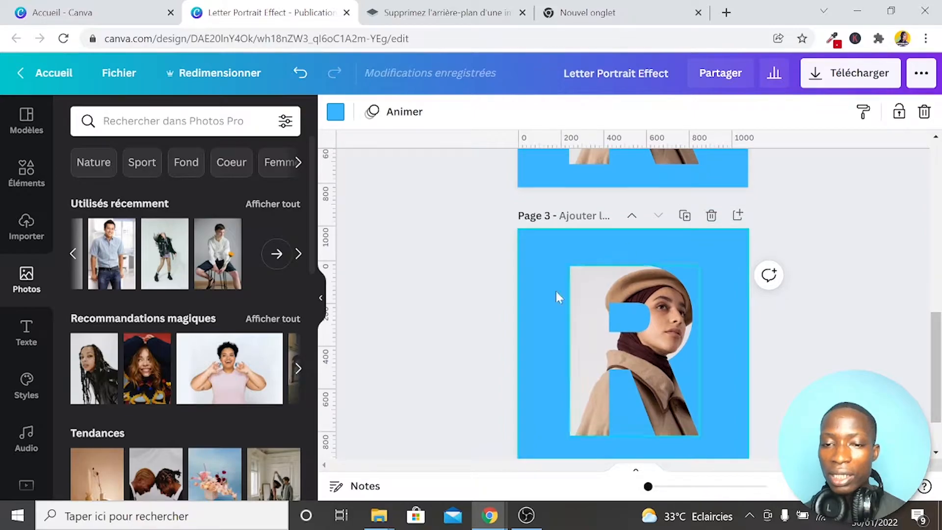
{"action": "left_click", "coordinate": [829, 83]}
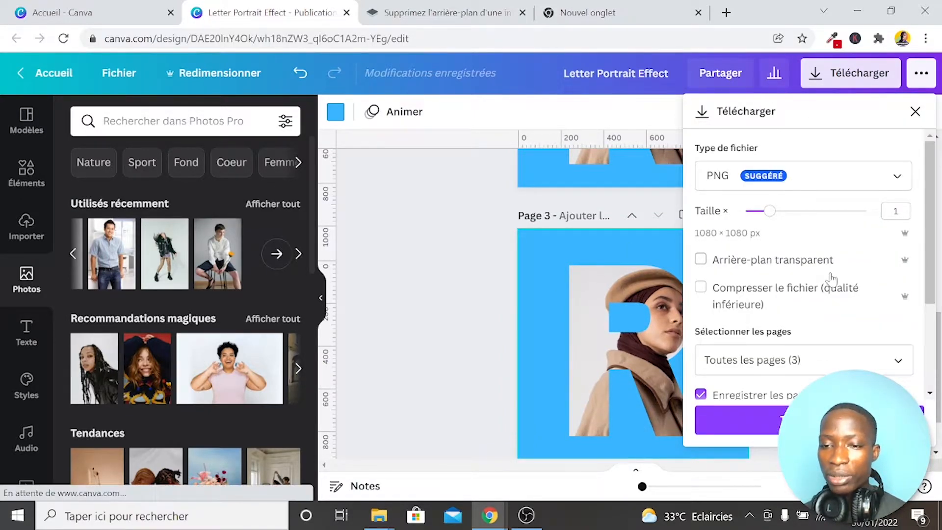
{"action": "scroll", "coordinate": [751, 266], "scroll_direction": "down", "scroll_amount": 1}
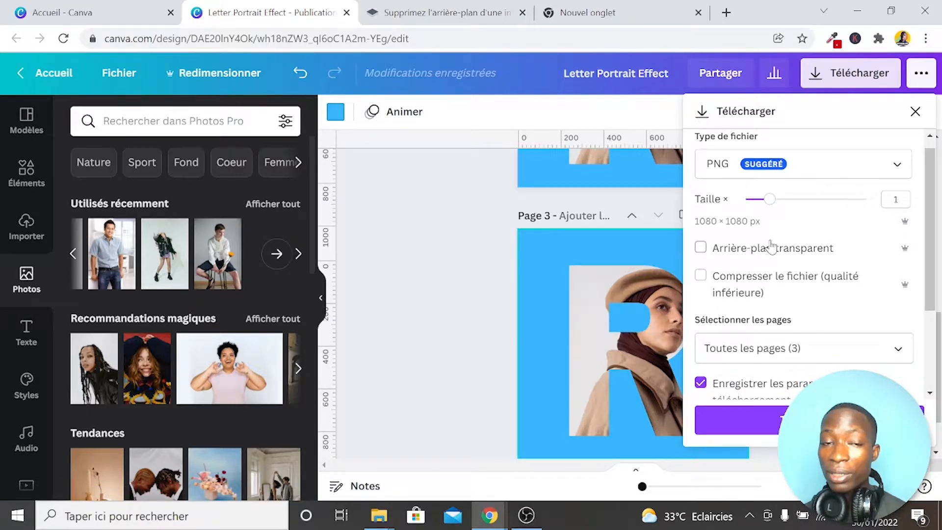
Step: Examine the background removal and image upload page on remove.bg, and return to the Canva design
{"action": "left_click", "coordinate": [401, 6]}
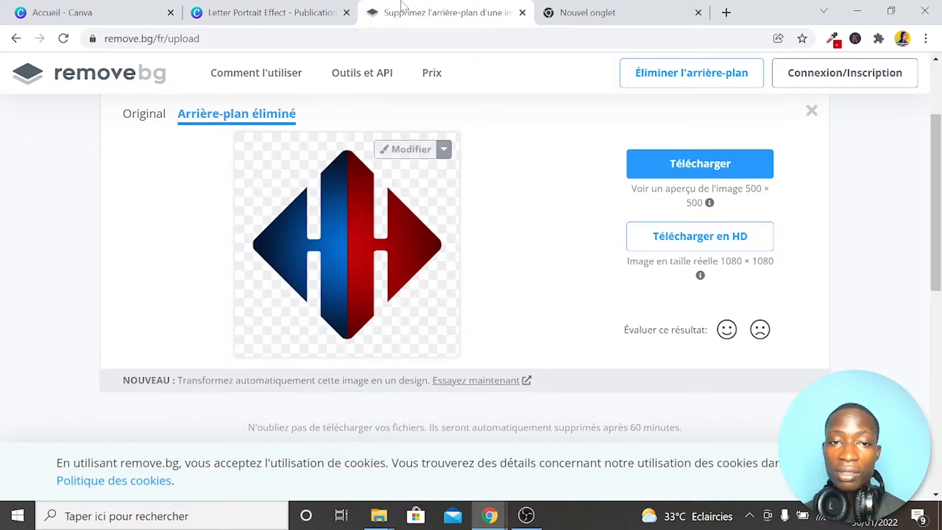
{"action": "left_click", "coordinate": [275, 7]}
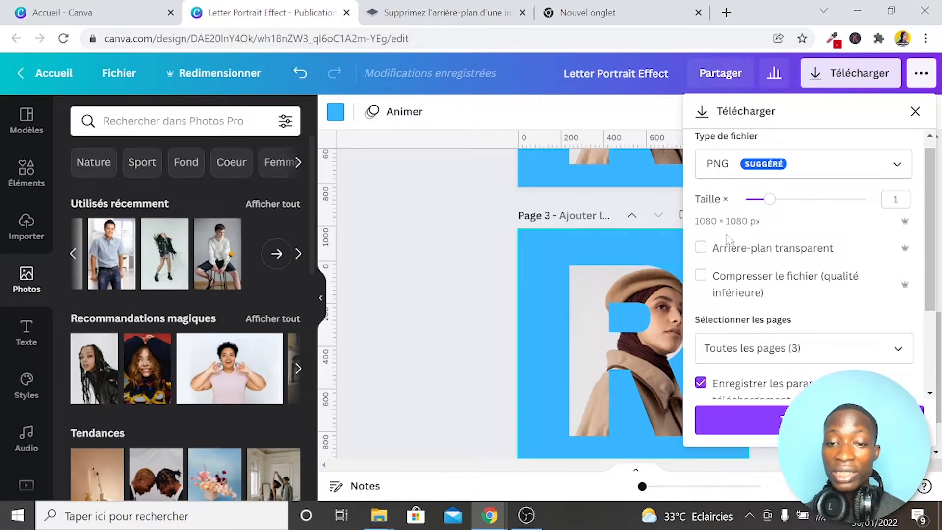
{"action": "left_click", "coordinate": [442, 12]}
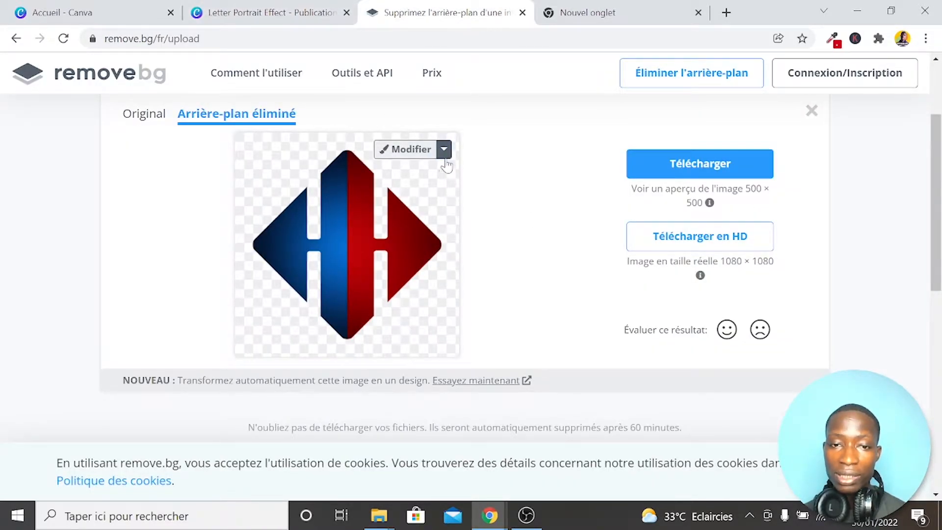
{"action": "scroll", "coordinate": [290, 110], "scroll_direction": "up", "scroll_amount": 3}
{"action": "left_click", "coordinate": [312, 9]}
{"action": "left_click", "coordinate": [435, 10]}
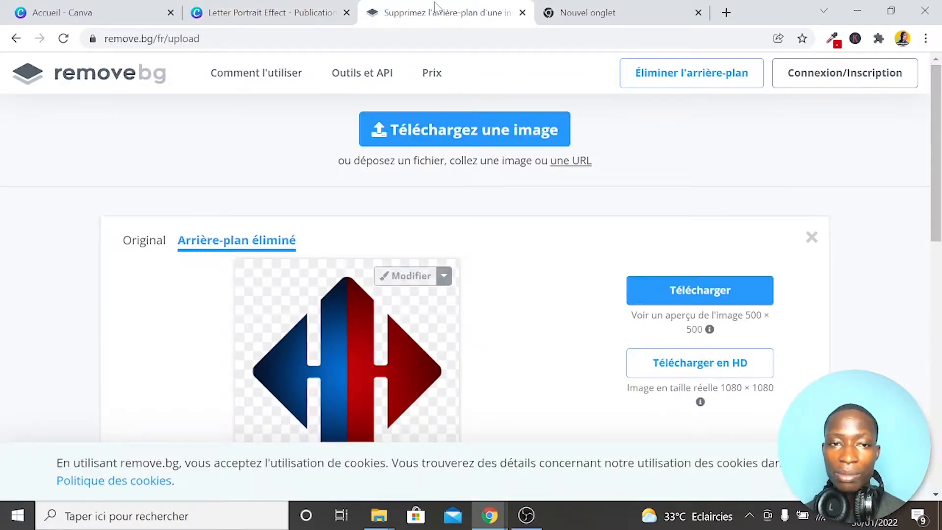
{"action": "left_click", "coordinate": [282, 11]}
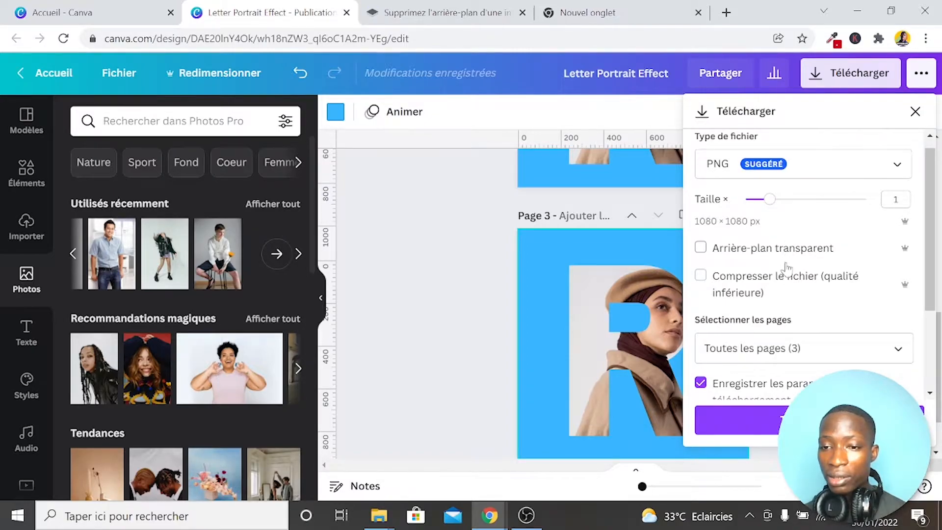
Step: Download only page 3 as a PNG with a transparent background, and dismiss the completion message
{"action": "left_click", "coordinate": [844, 255]}
{"action": "left_click", "coordinate": [761, 349]}
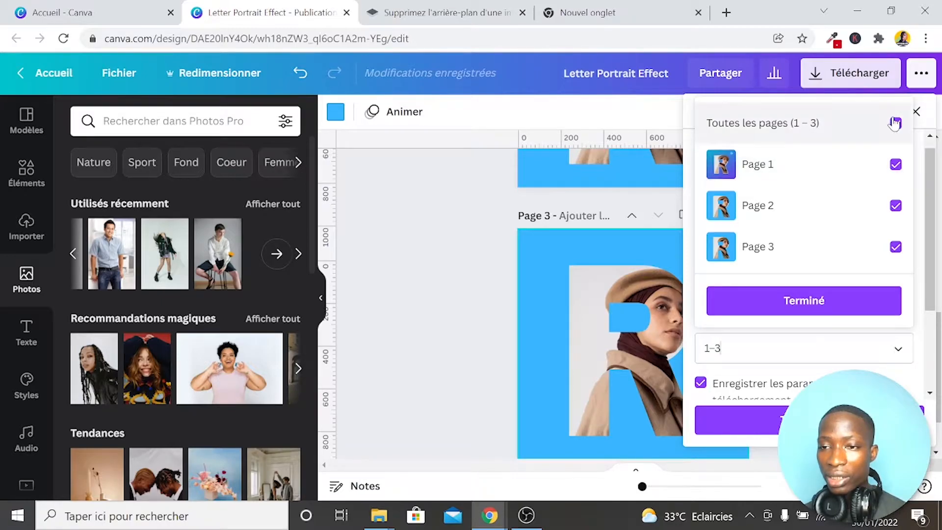
{"action": "left_click", "coordinate": [895, 123]}
{"action": "left_click", "coordinate": [841, 246]}
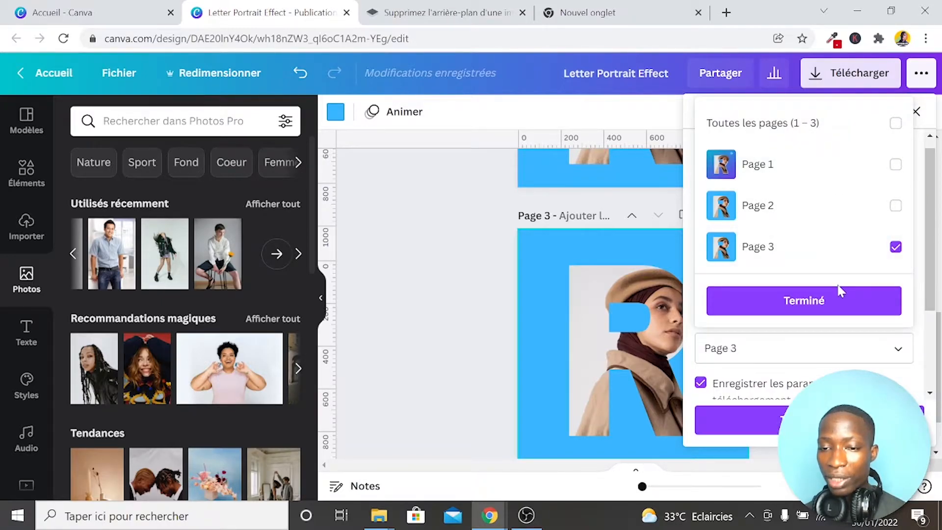
{"action": "left_click", "coordinate": [836, 308]}
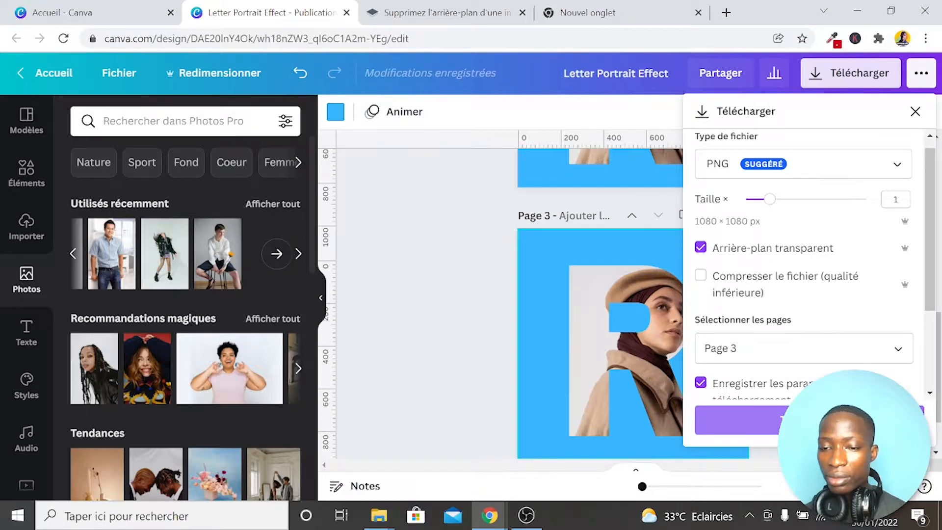
{"action": "left_click", "coordinate": [736, 420]}
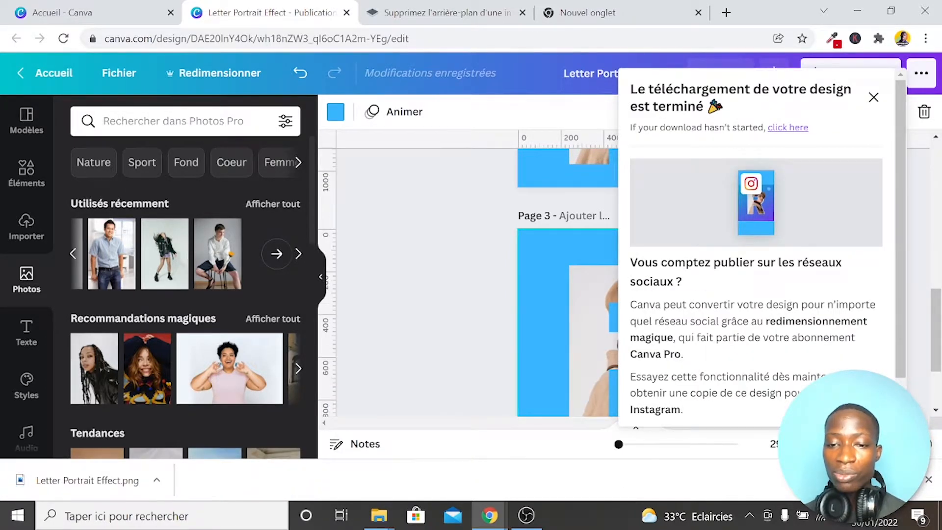
{"action": "left_click", "coordinate": [874, 98]}
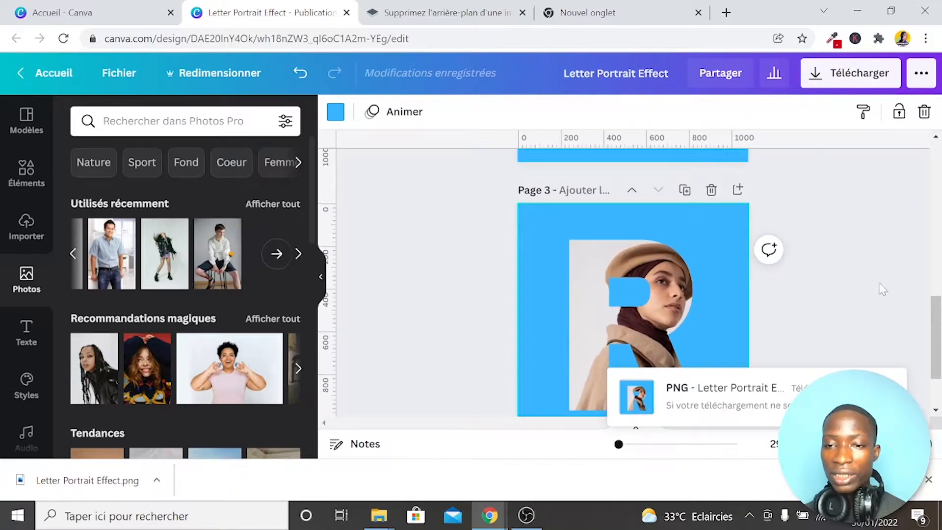
Step: Add a blank page 4, upload the downloaded Letter Portrait Effect.png, and place it on that page
{"action": "left_click", "coordinate": [741, 194]}
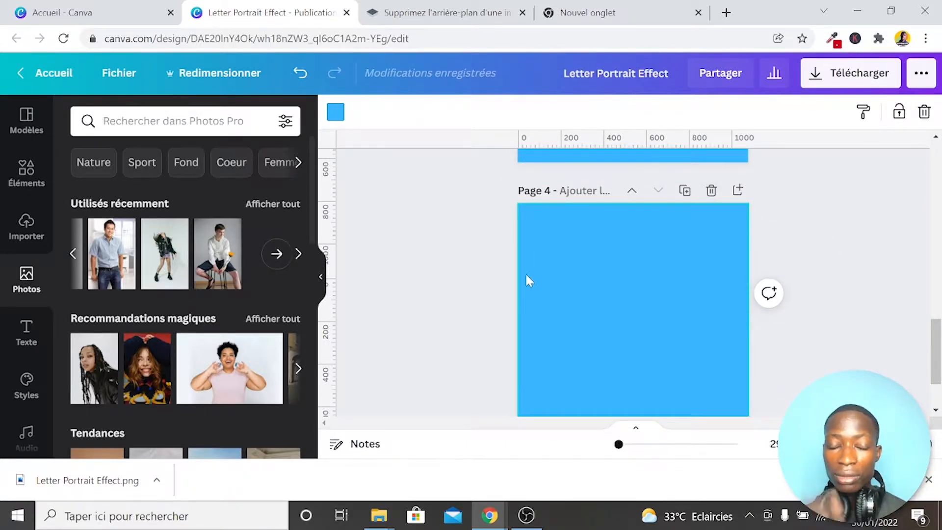
{"action": "left_click_drag", "start_coordinate": [86, 474], "coordinate": [163, 263]}
{"action": "left_click_drag", "start_coordinate": [174, 289], "coordinate": [174, 292]}
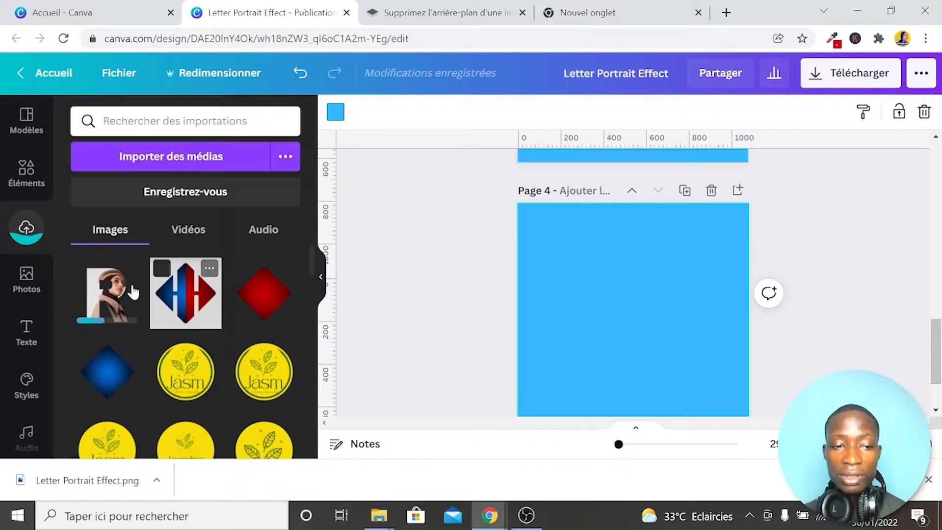
{"action": "left_click", "coordinate": [121, 294]}
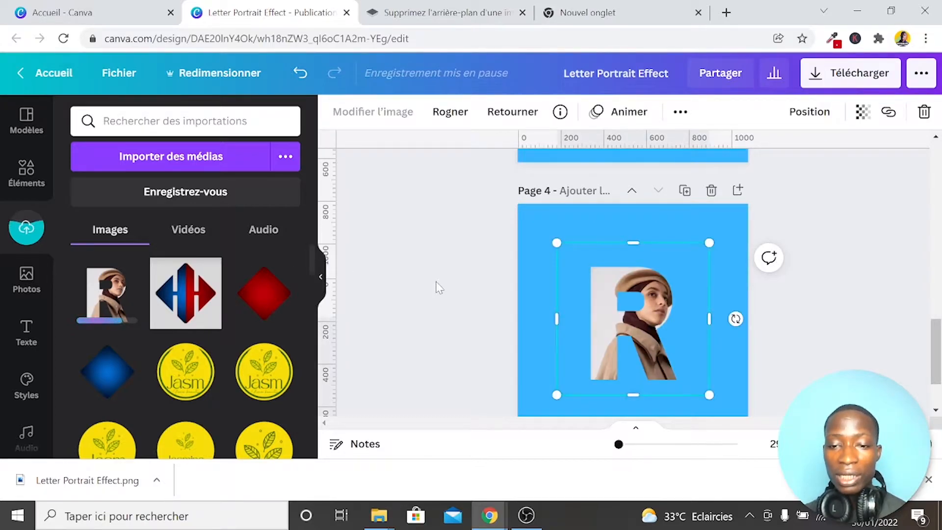
Step: Enlarge the R portrait image to nearly fill page 4 and centre it on the page
{"action": "scroll", "coordinate": [439, 281], "scroll_direction": "down", "scroll_amount": 2}
{"action": "scroll", "coordinate": [440, 281], "scroll_direction": "up", "scroll_amount": 2}
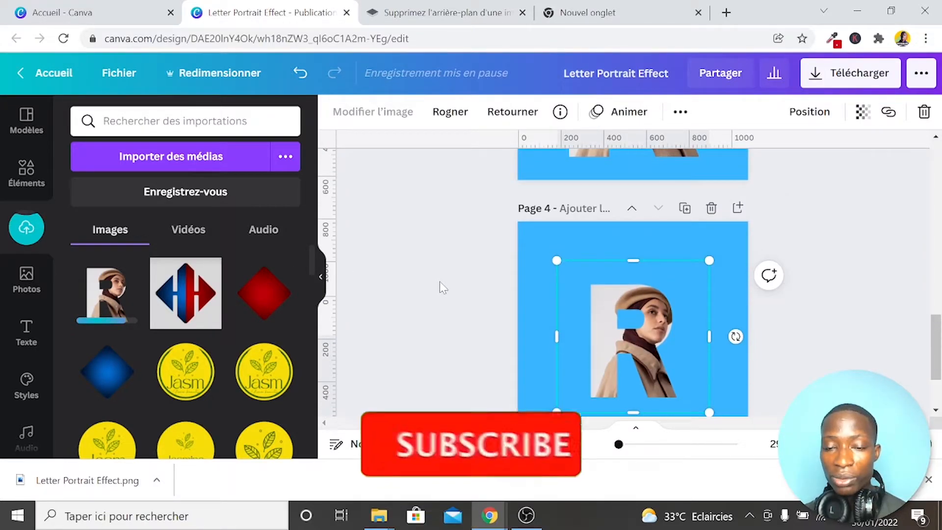
{"action": "scroll", "coordinate": [439, 282], "scroll_direction": "down", "scroll_amount": 2}
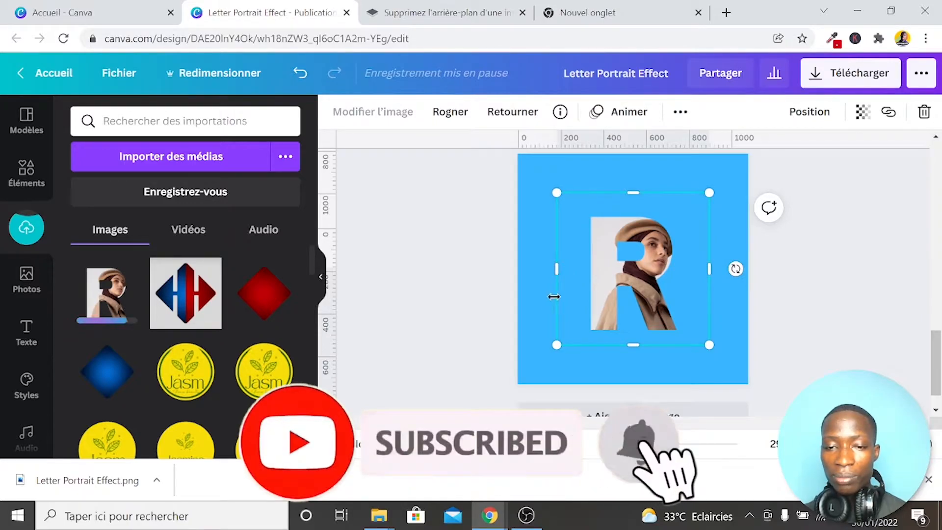
{"action": "left_click_drag", "start_coordinate": [556, 344], "coordinate": [538, 378]}
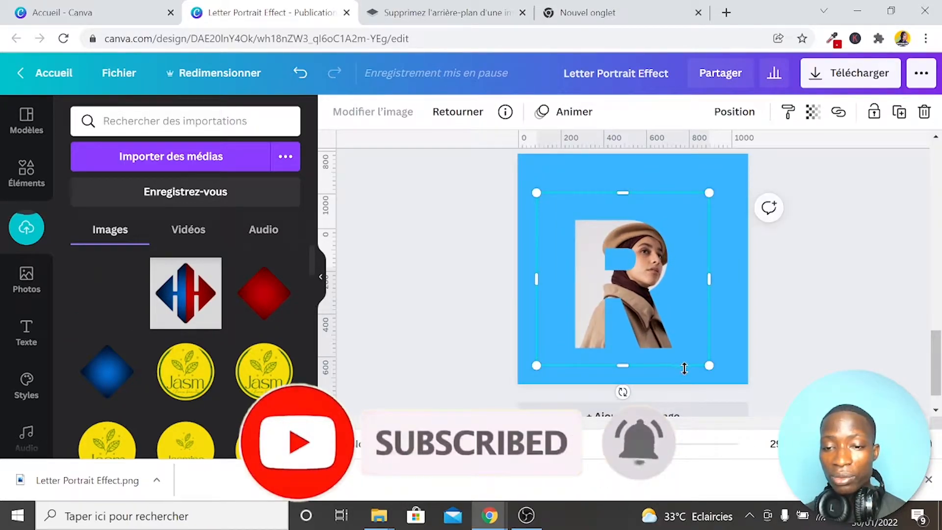
{"action": "left_click_drag", "start_coordinate": [706, 366], "coordinate": [727, 378]}
{"action": "left_click_drag", "start_coordinate": [725, 192], "coordinate": [739, 172]}
{"action": "left_click_drag", "start_coordinate": [661, 226], "coordinate": [654, 220]}
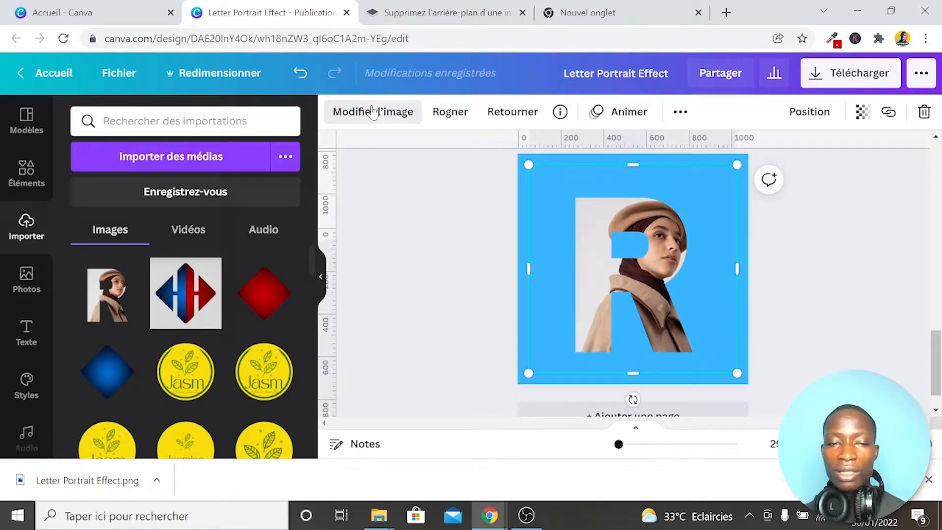
Step: Open the Shadows effect for the R image on page 4, choose the Brillance style and open its settings
{"action": "left_click", "coordinate": [390, 111]}
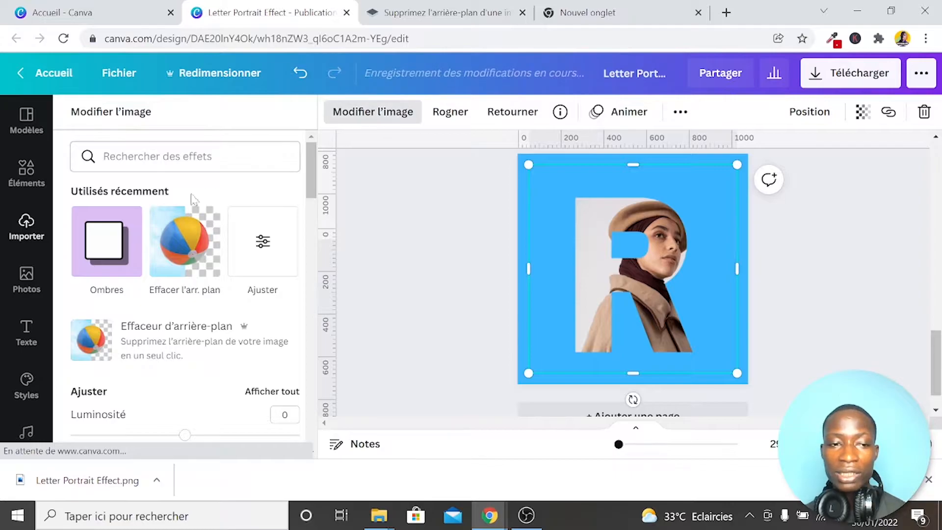
{"action": "scroll", "coordinate": [161, 277], "scroll_direction": "down", "scroll_amount": 1}
{"action": "scroll", "coordinate": [162, 277], "scroll_direction": "up", "scroll_amount": 1}
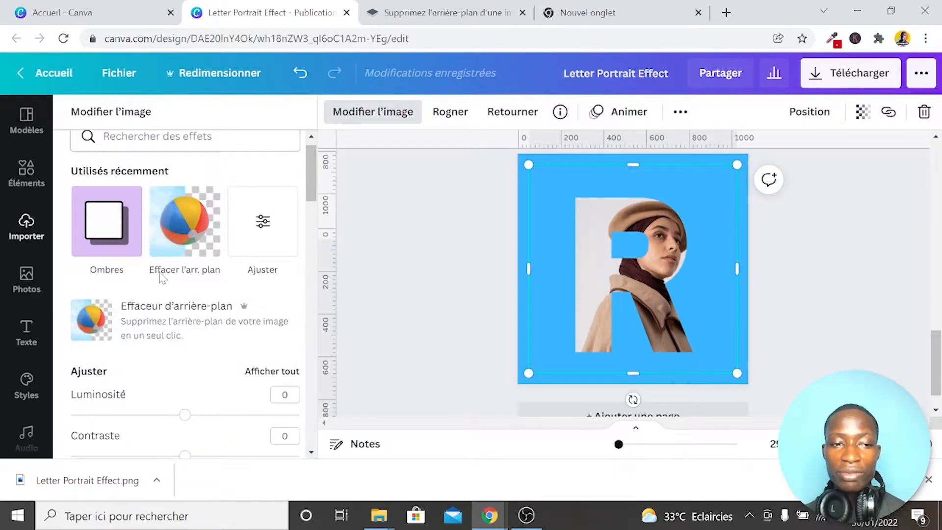
{"action": "left_click", "coordinate": [106, 232]}
{"action": "scroll", "coordinate": [421, 289], "scroll_direction": "up", "scroll_amount": 5}
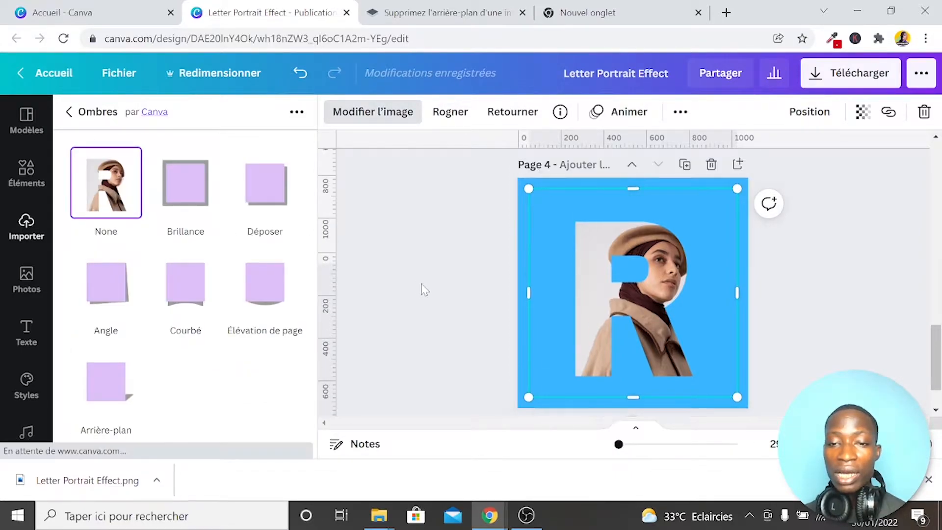
{"action": "scroll", "coordinate": [425, 290], "scroll_direction": "up", "scroll_amount": 10}
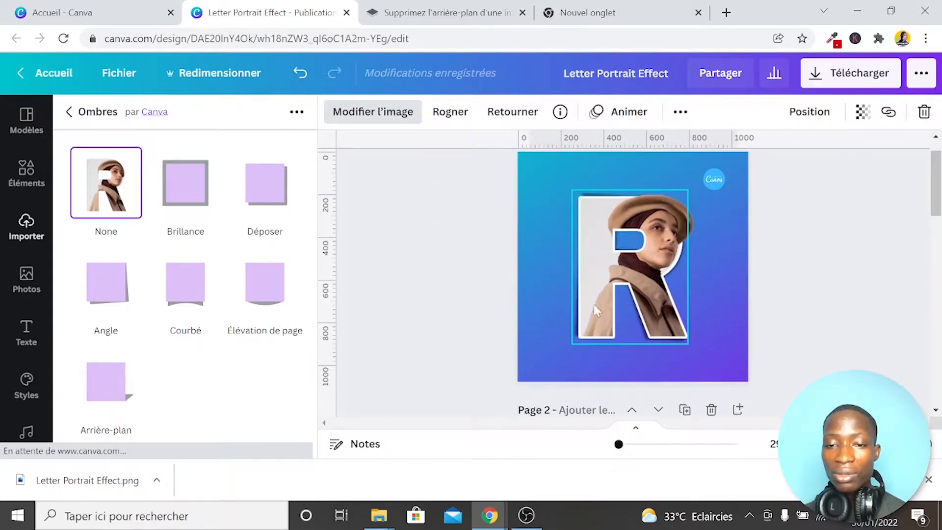
{"action": "scroll", "coordinate": [491, 289], "scroll_direction": "down", "scroll_amount": 3}
{"action": "scroll", "coordinate": [491, 289], "scroll_direction": "down", "scroll_amount": 4}
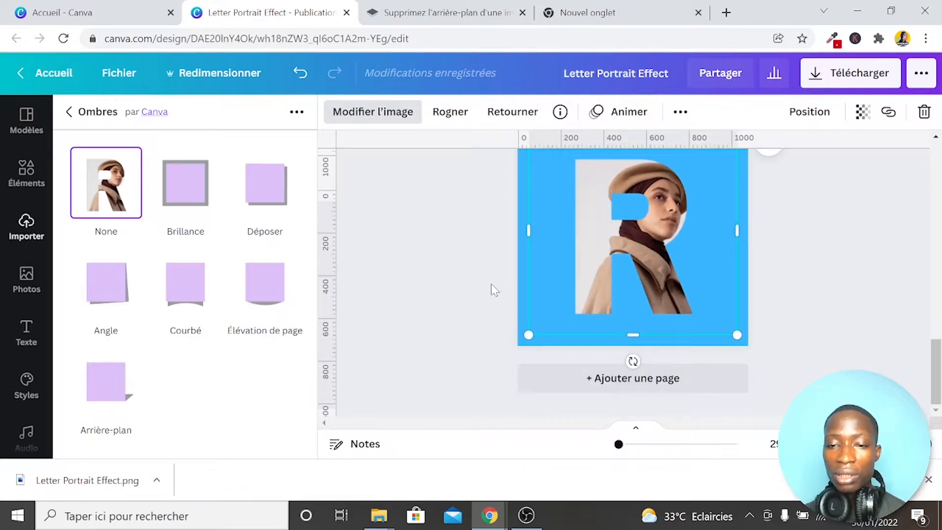
{"action": "left_click", "coordinate": [189, 181]}
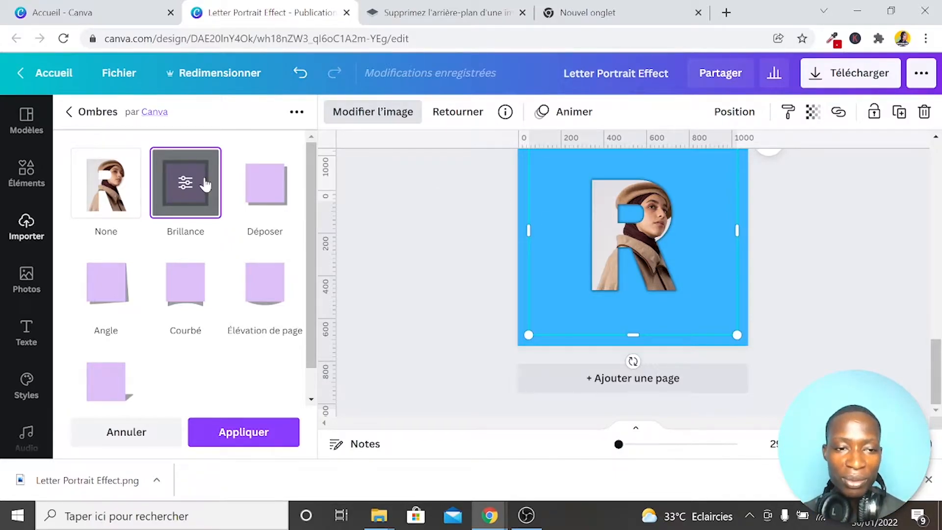
{"action": "left_click", "coordinate": [182, 191]}
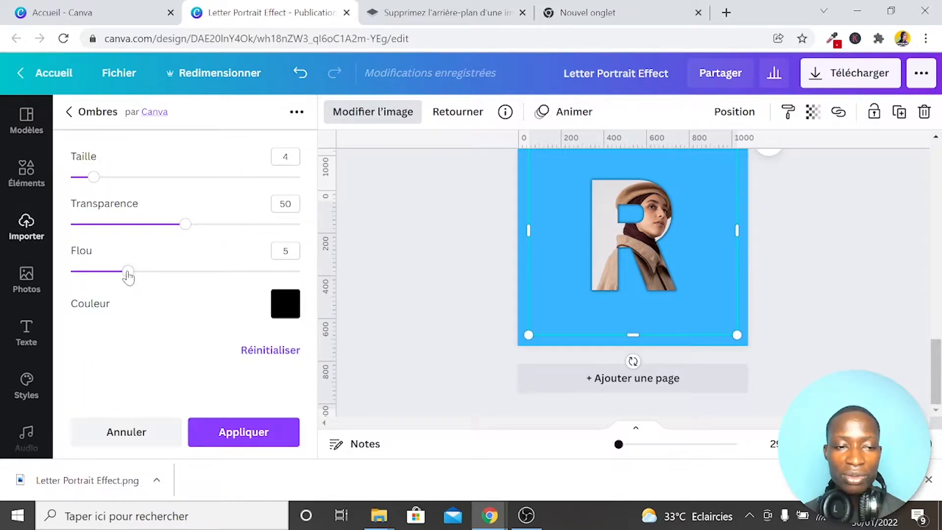
Step: Set the Brillance shadow's blur (Flou) to 0 and its colour to white
{"action": "left_click_drag", "start_coordinate": [128, 276], "coordinate": [20, 273]}
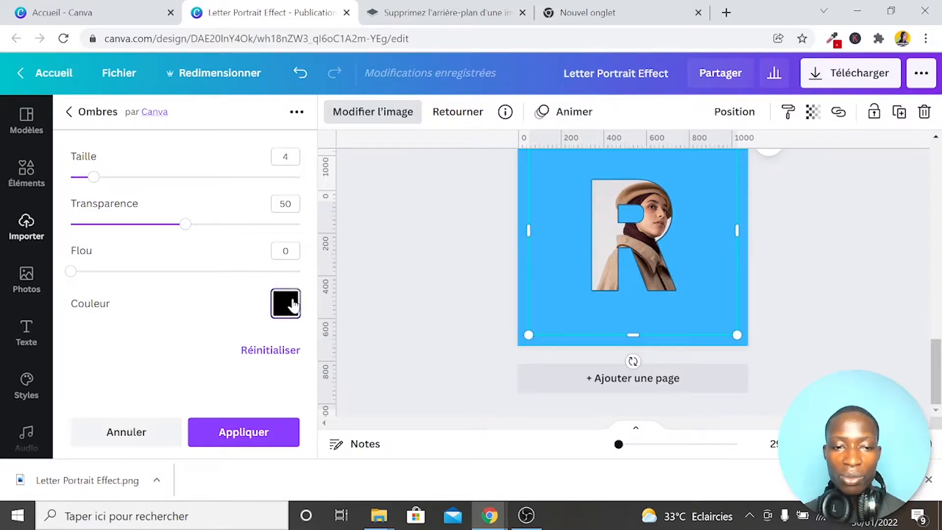
{"action": "left_click", "coordinate": [287, 304]}
{"action": "left_click", "coordinate": [431, 99]}
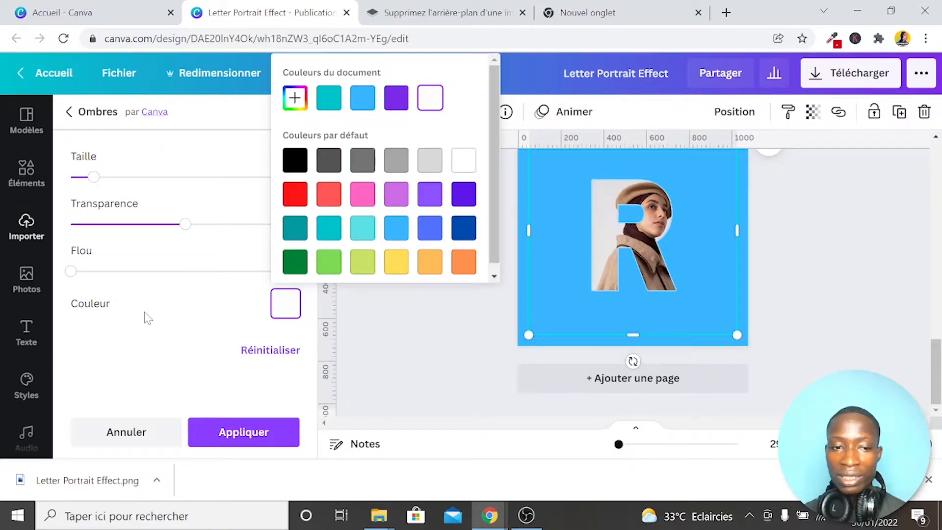
Step: Set the white Brillance shadow's size (Taille) to 11 and Transparence to 100, and apply the effect to the R
{"action": "left_click_drag", "start_coordinate": [97, 179], "coordinate": [135, 179]}
{"action": "left_click_drag", "start_coordinate": [184, 225], "coordinate": [389, 227]}
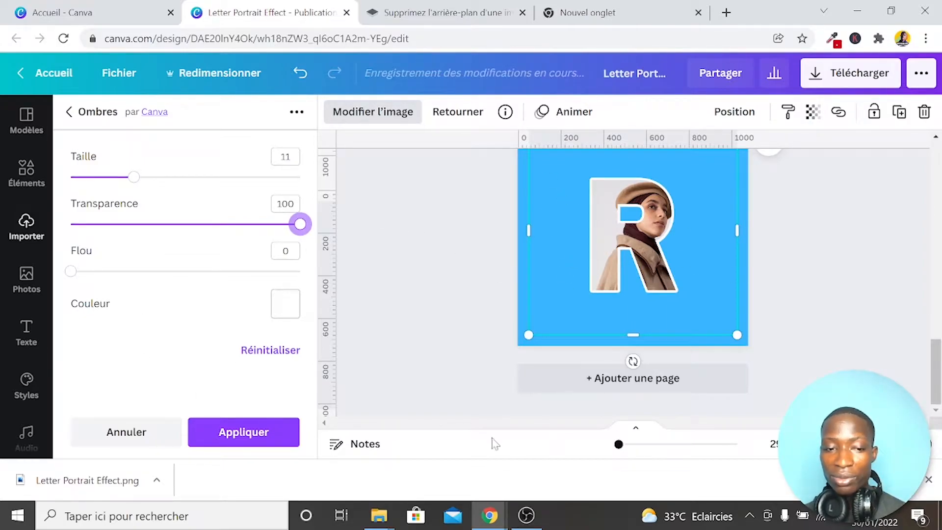
{"action": "left_click", "coordinate": [259, 440]}
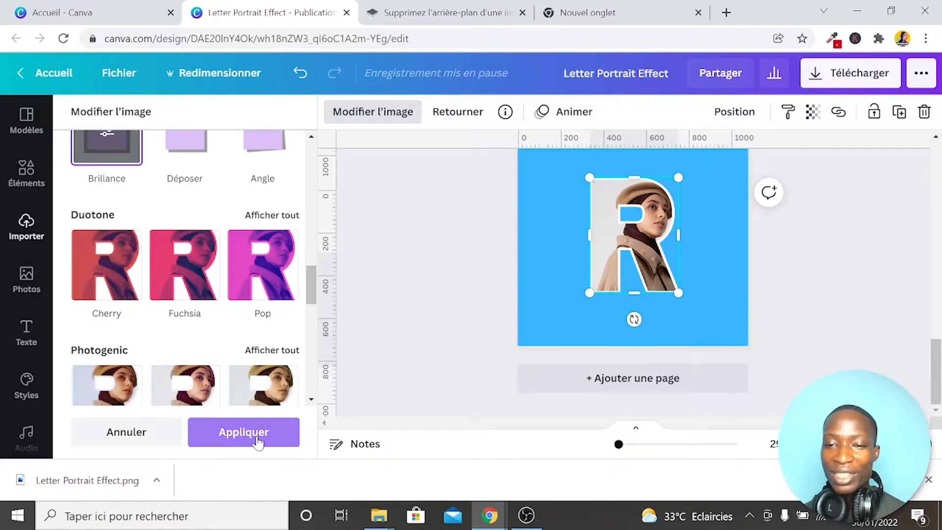
Step: Compare the outlined R on page 4 with the finished letter portrait on page 1, with the image deselected
{"action": "scroll", "coordinate": [736, 391], "scroll_direction": "up", "scroll_amount": 3}
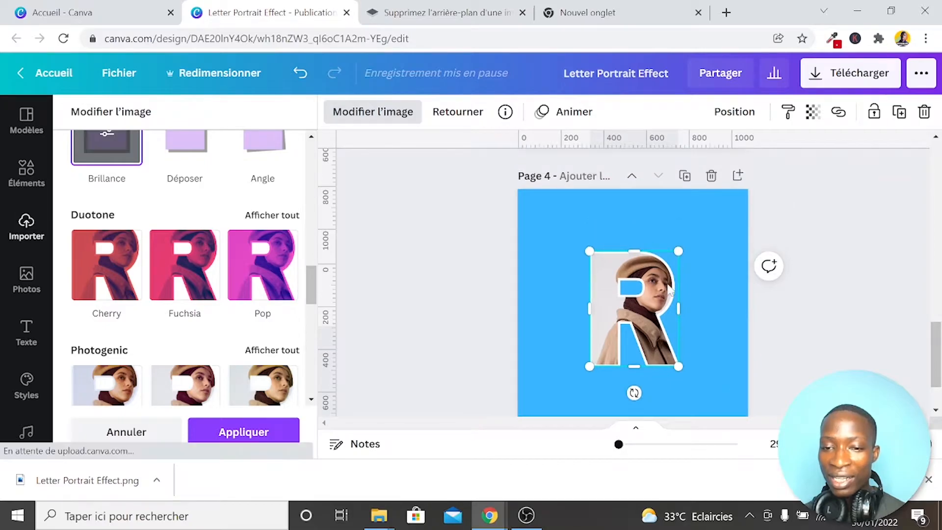
{"action": "scroll", "coordinate": [732, 307], "scroll_direction": "up", "scroll_amount": 15}
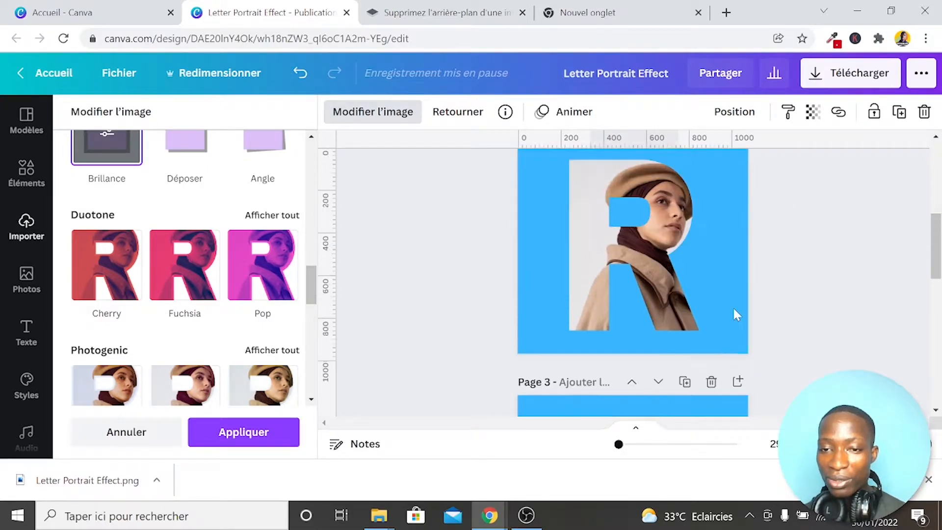
{"action": "scroll", "coordinate": [840, 331], "scroll_direction": "down", "scroll_amount": 5}
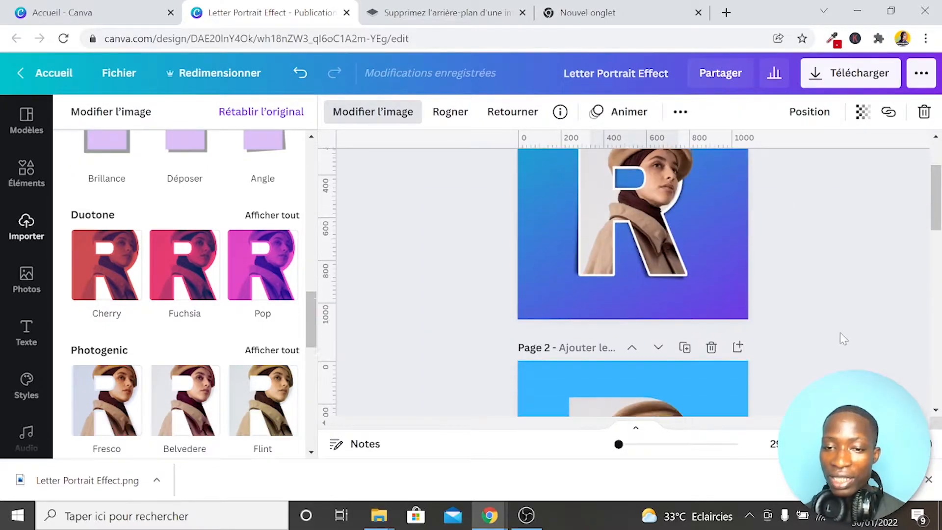
{"action": "scroll", "coordinate": [840, 332], "scroll_direction": "up", "scroll_amount": 3}
{"action": "scroll", "coordinate": [840, 332], "scroll_direction": "down", "scroll_amount": 2}
{"action": "scroll", "coordinate": [840, 331], "scroll_direction": "up", "scroll_amount": 3}
{"action": "scroll", "coordinate": [839, 331], "scroll_direction": "down", "scroll_amount": 5}
{"action": "scroll", "coordinate": [840, 333], "scroll_direction": "down", "scroll_amount": 8}
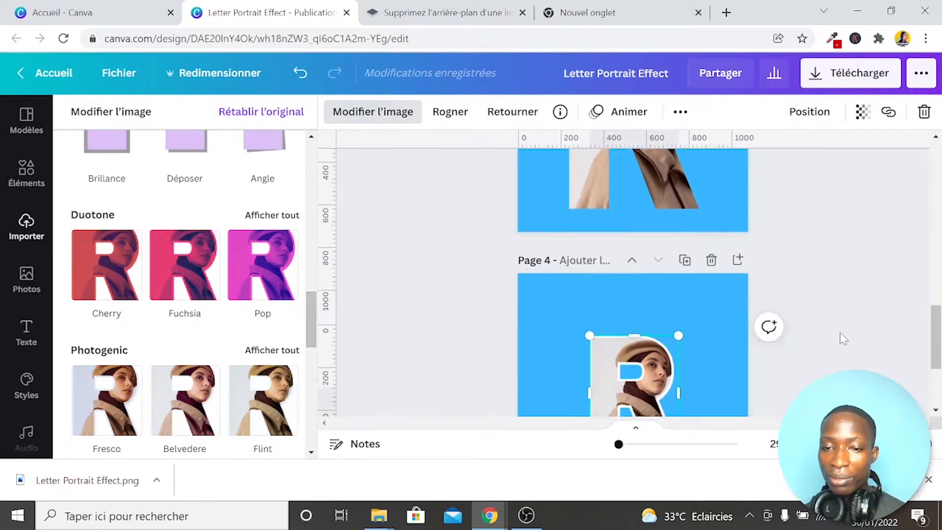
{"action": "key", "text": "Escape"}
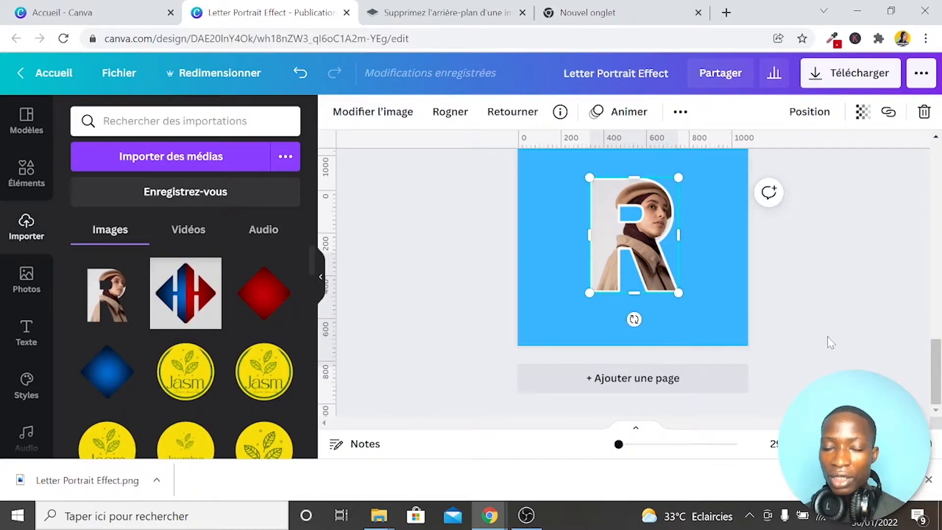
{"action": "key", "text": "Escape"}
{"action": "scroll", "coordinate": [830, 342], "scroll_direction": "up", "scroll_amount": 2}
{"action": "scroll", "coordinate": [831, 343], "scroll_direction": "down", "scroll_amount": 2}
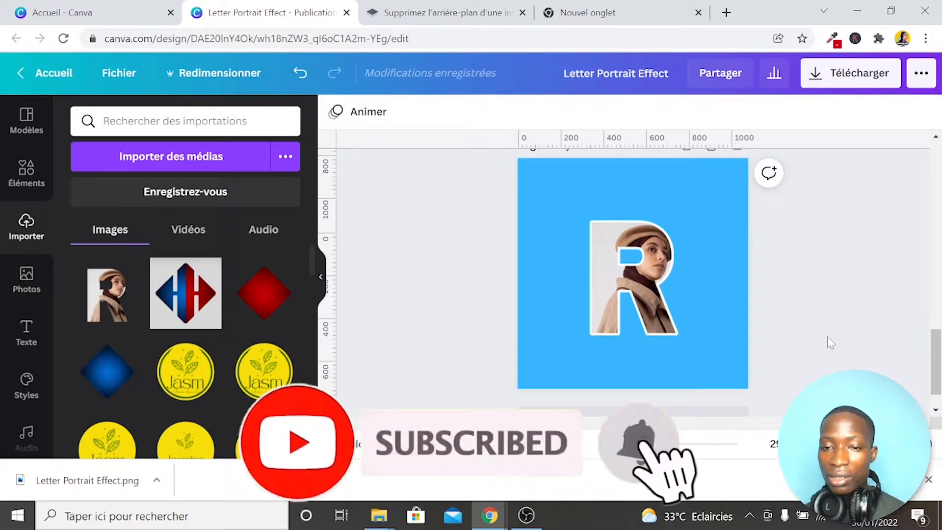
{"action": "scroll", "coordinate": [782, 248], "scroll_direction": "up", "scroll_amount": 15}
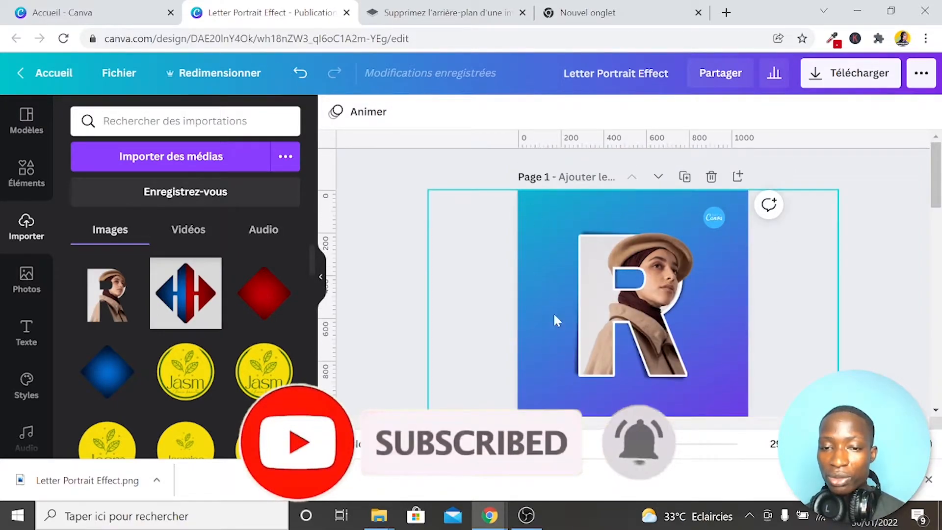
{"action": "scroll", "coordinate": [895, 301], "scroll_direction": "down", "scroll_amount": 15}
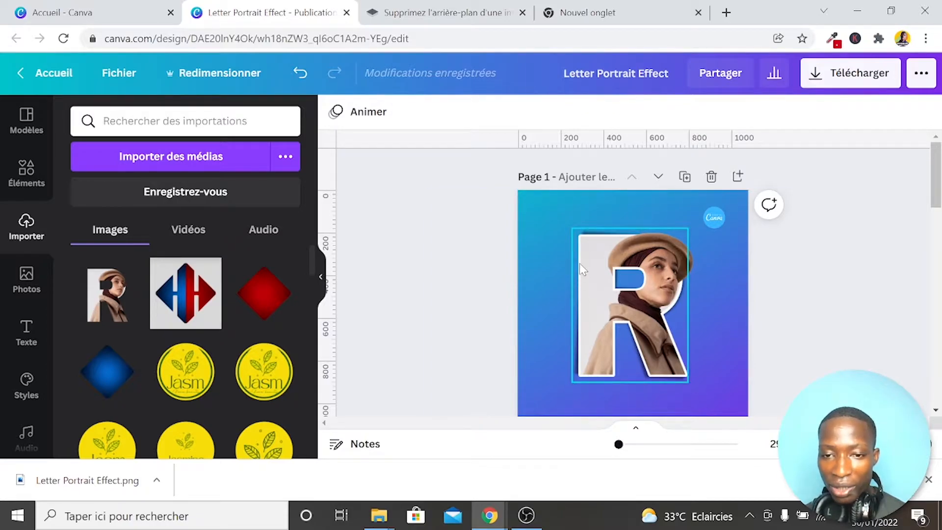
{"action": "scroll", "coordinate": [587, 254], "scroll_direction": "down", "scroll_amount": 12}
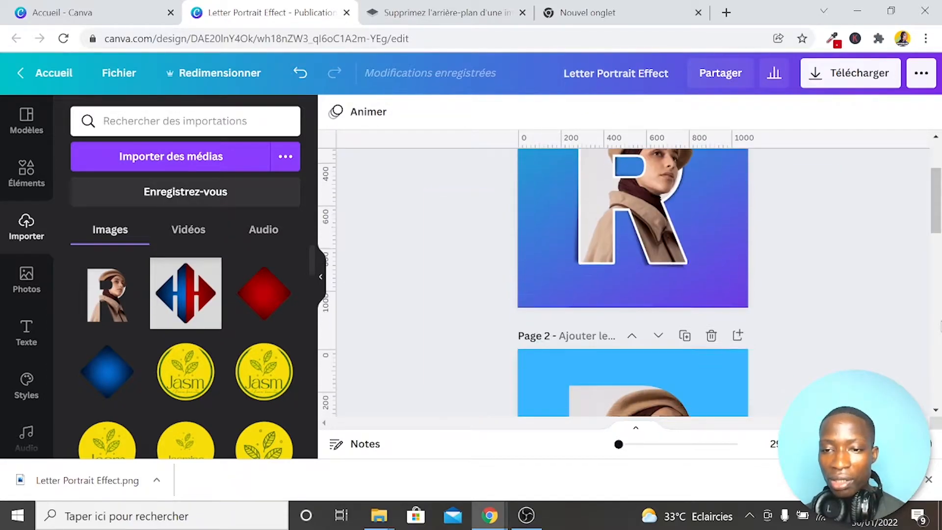
{"action": "scroll", "coordinate": [684, 214], "scroll_direction": "down", "scroll_amount": 4}
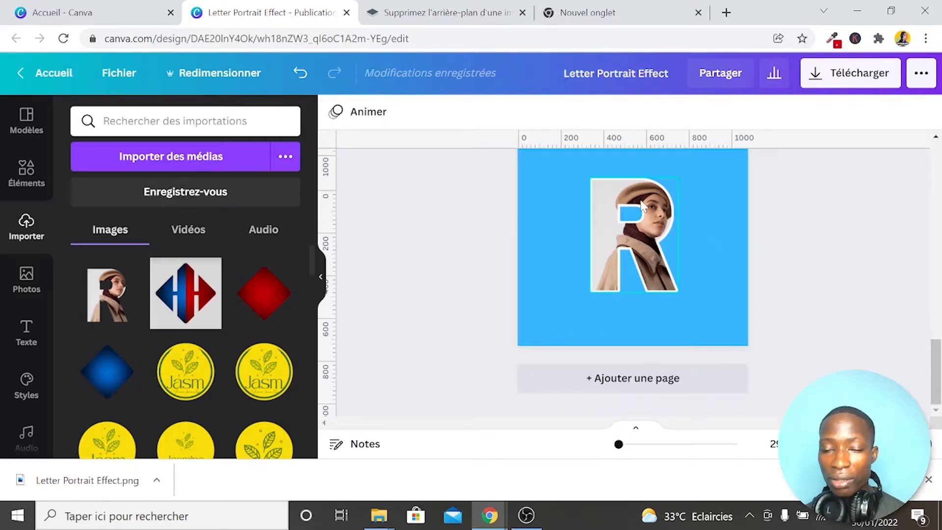
Step: Add an Angle shadow with its default settings to the outlined R on page 4, apply it, and deselect the image
{"action": "scroll", "coordinate": [811, 240], "scroll_direction": "up", "scroll_amount": 2}
{"action": "scroll", "coordinate": [810, 240], "scroll_direction": "down", "scroll_amount": 1}
{"action": "left_click", "coordinate": [665, 291]}
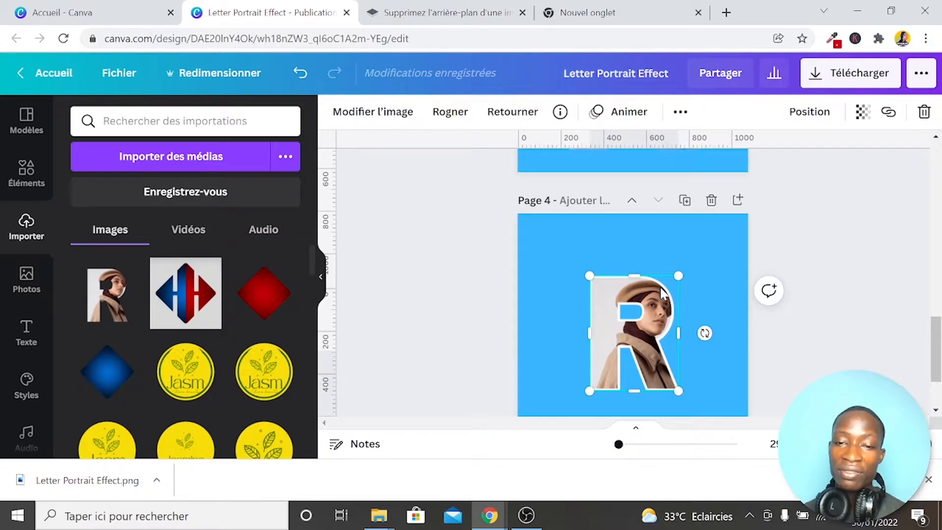
{"action": "left_click", "coordinate": [391, 114]}
{"action": "left_click", "coordinate": [108, 260]}
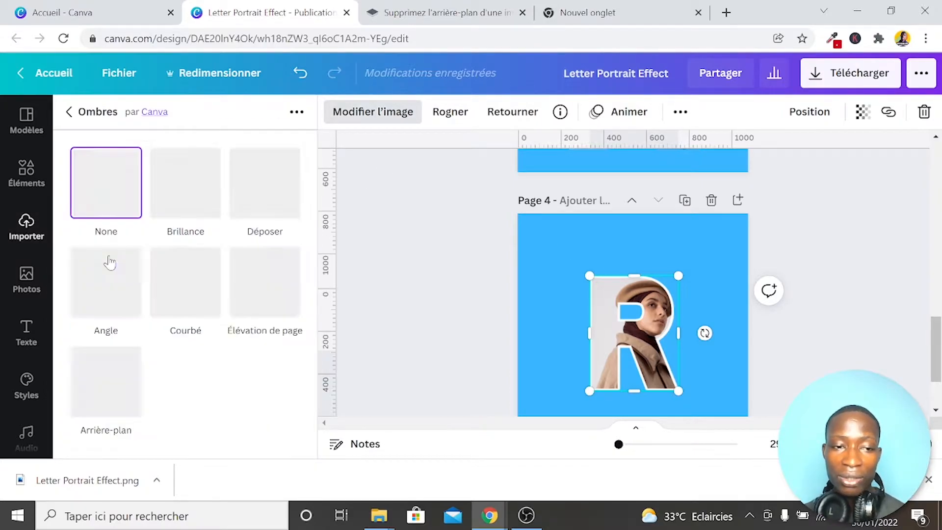
{"action": "scroll", "coordinate": [399, 264], "scroll_direction": "down", "scroll_amount": 2}
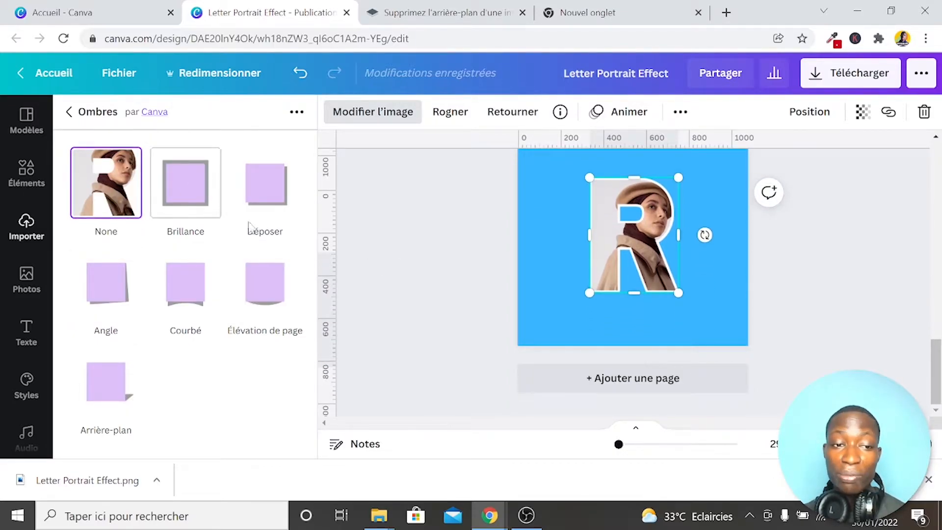
{"action": "left_click", "coordinate": [109, 292]}
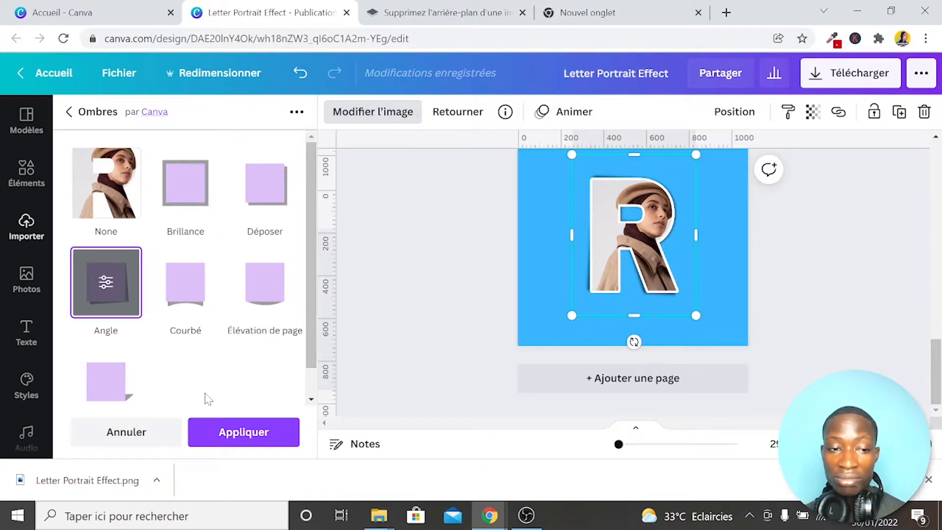
{"action": "left_click", "coordinate": [101, 304]}
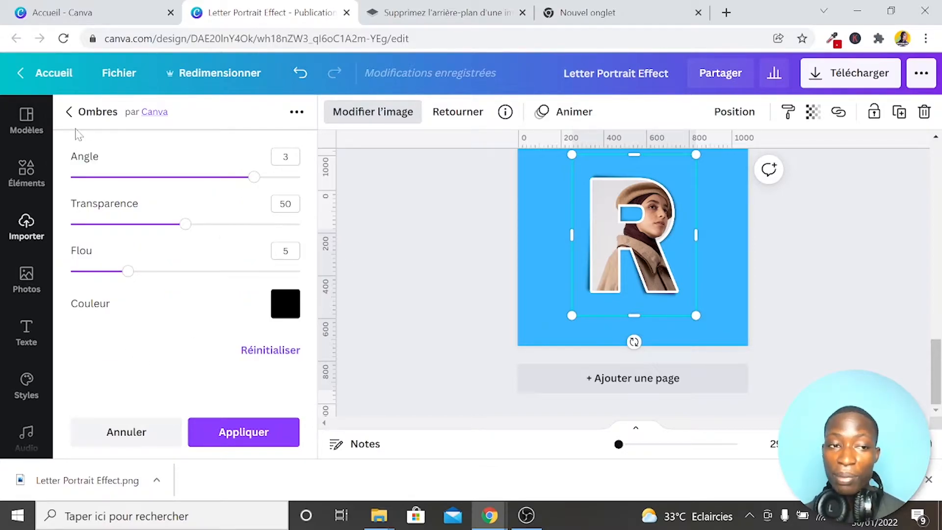
{"action": "left_click", "coordinate": [69, 112]}
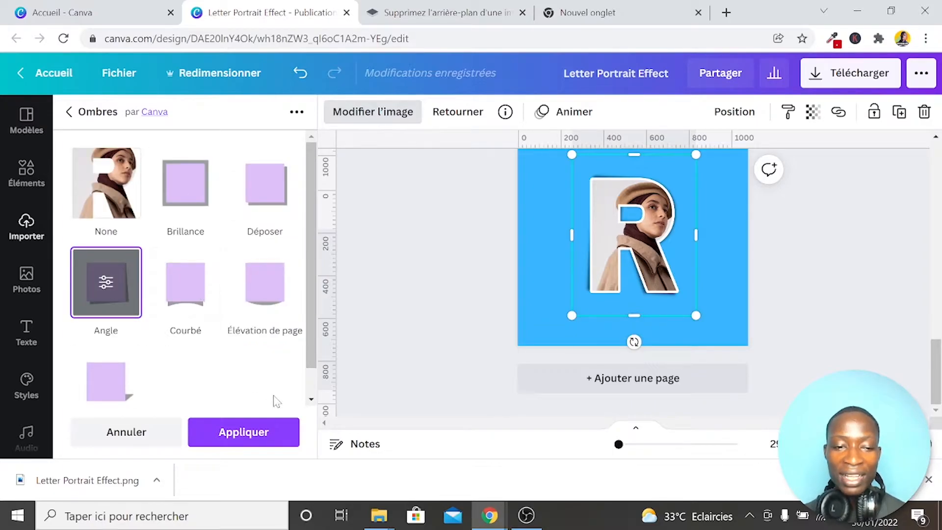
{"action": "left_click", "coordinate": [273, 435]}
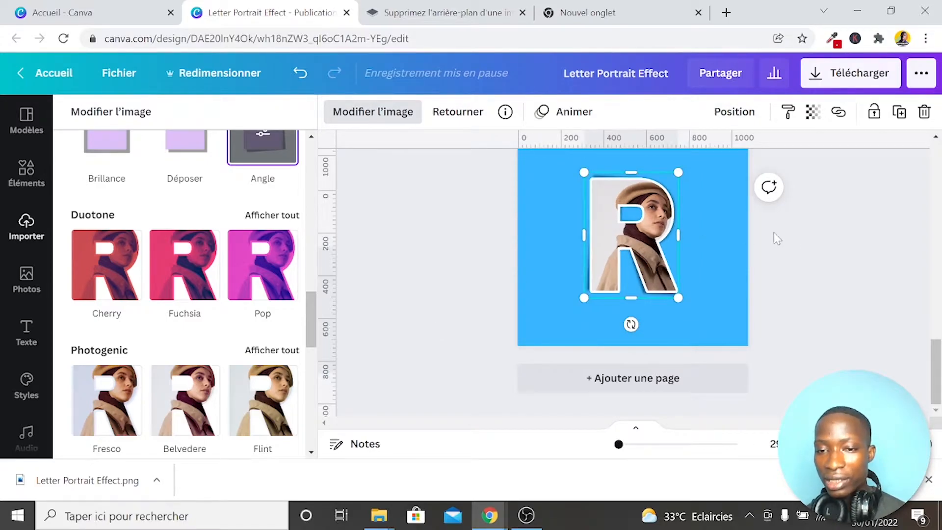
{"action": "left_click", "coordinate": [794, 233]}
Step: After comparing the R on page 4 with page 1's design, add the recently used photo of the woman in the beret to page 4
{"action": "scroll", "coordinate": [794, 234], "scroll_direction": "up", "scroll_amount": 2}
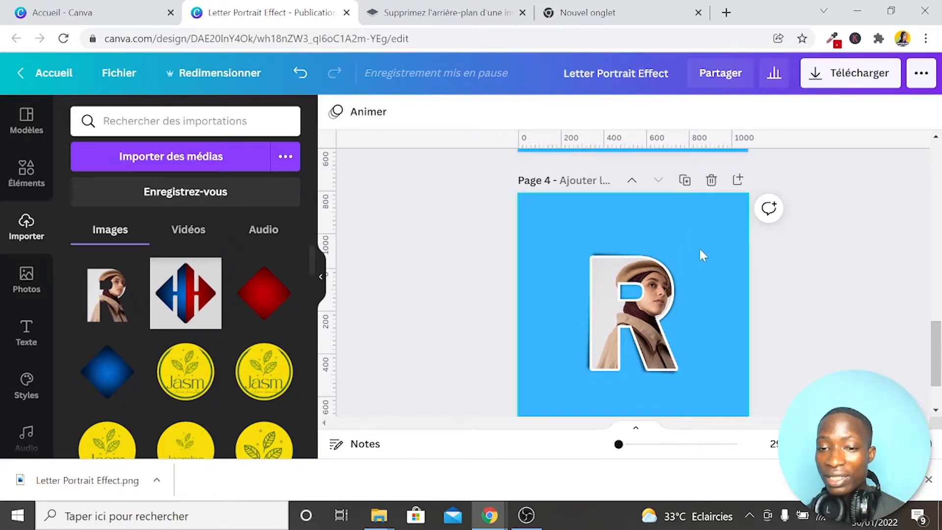
{"action": "scroll", "coordinate": [751, 283], "scroll_direction": "up", "scroll_amount": 8}
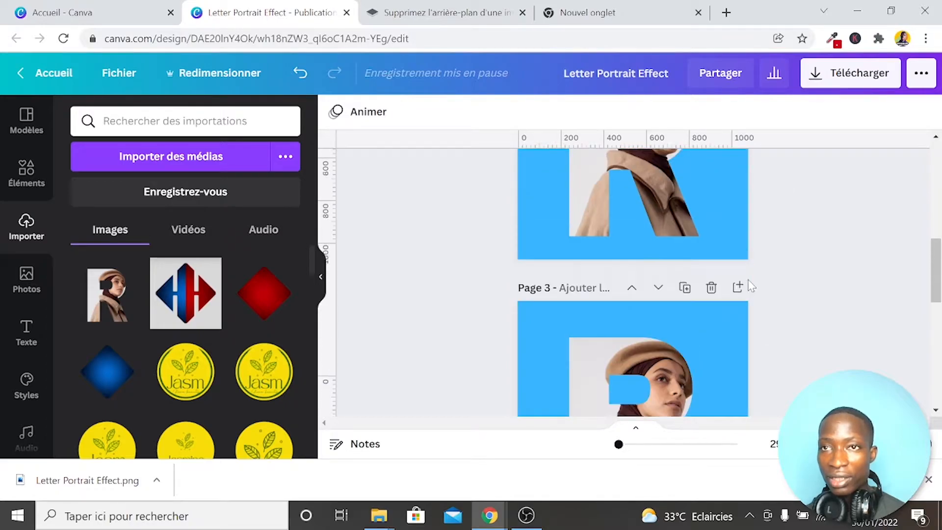
{"action": "scroll", "coordinate": [750, 285], "scroll_direction": "up", "scroll_amount": 5}
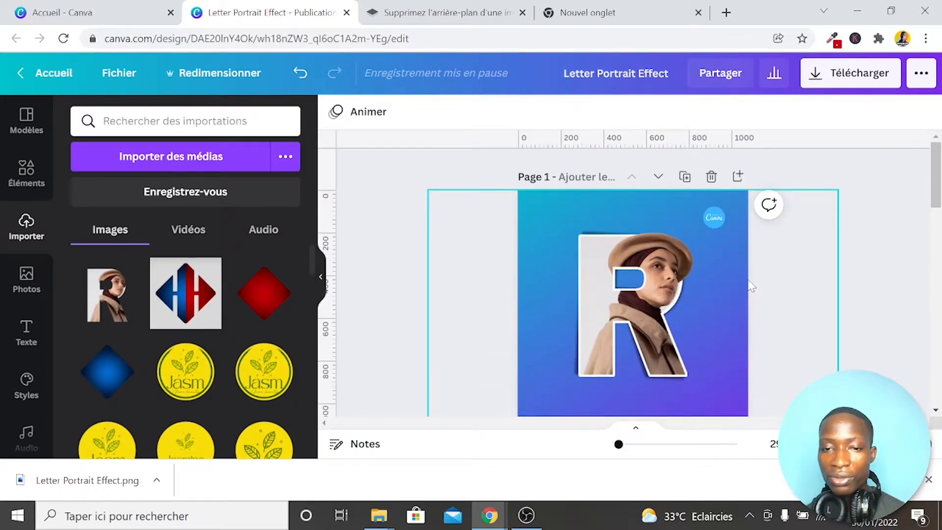
{"action": "scroll", "coordinate": [750, 287], "scroll_direction": "down", "scroll_amount": 12}
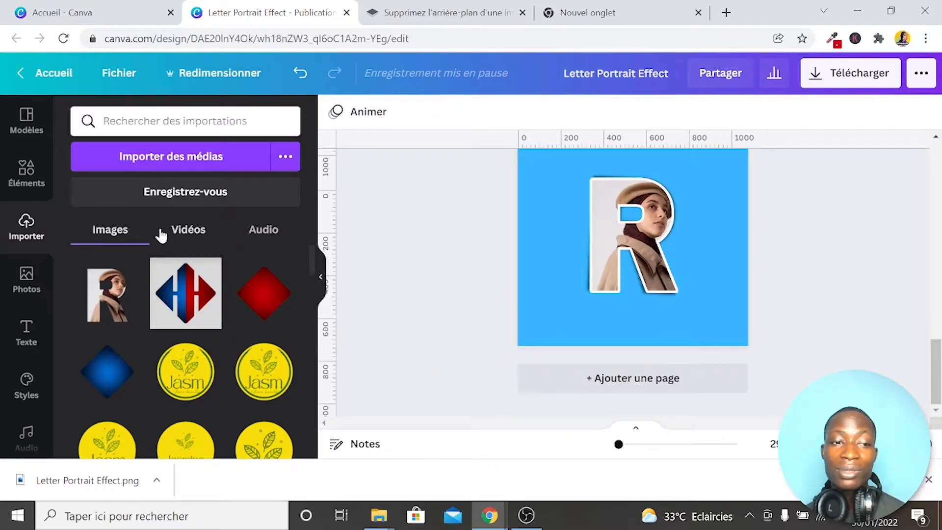
{"action": "left_click", "coordinate": [25, 175]}
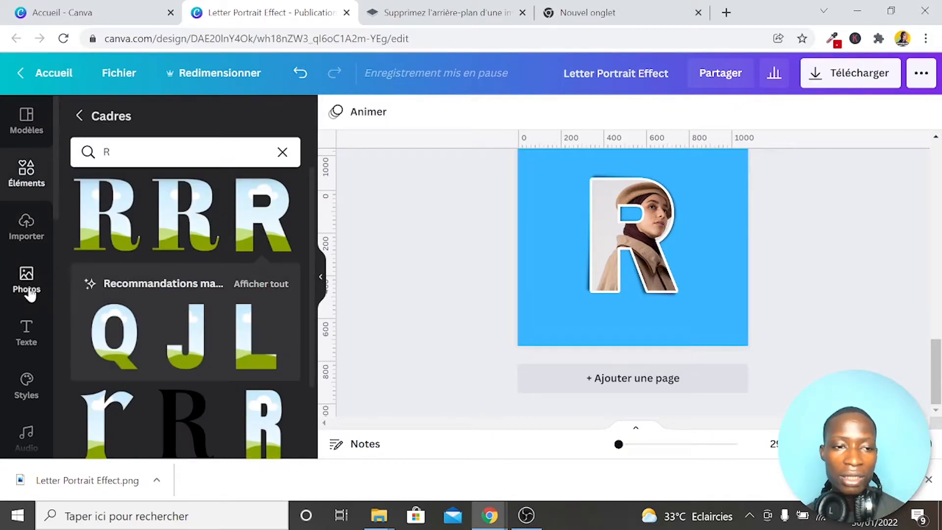
{"action": "left_click", "coordinate": [25, 276]}
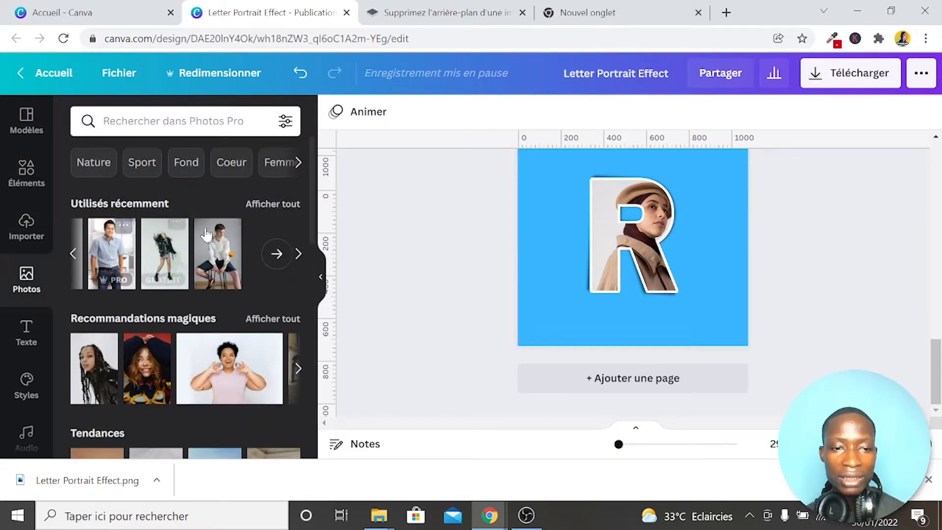
{"action": "left_click", "coordinate": [74, 259]}
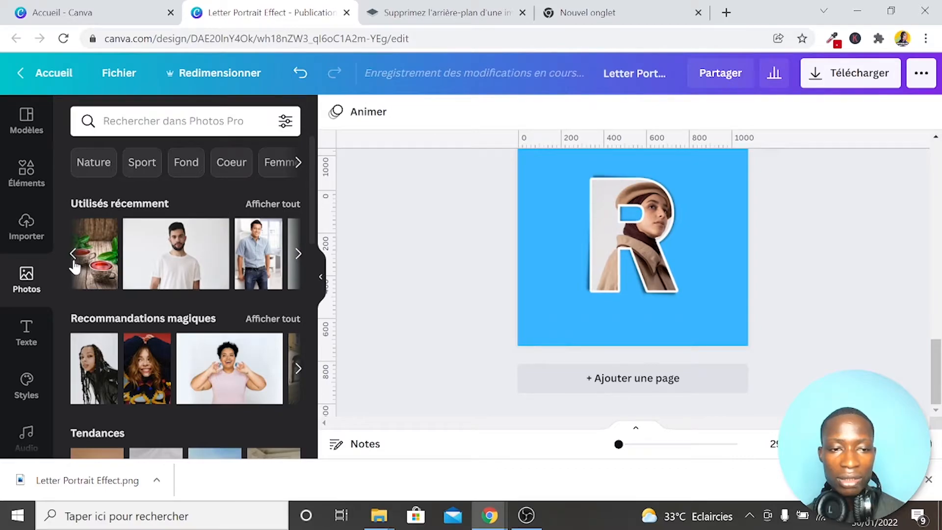
{"action": "left_click", "coordinate": [74, 255]}
{"action": "left_click", "coordinate": [74, 255]}
{"action": "left_click", "coordinate": [73, 258]}
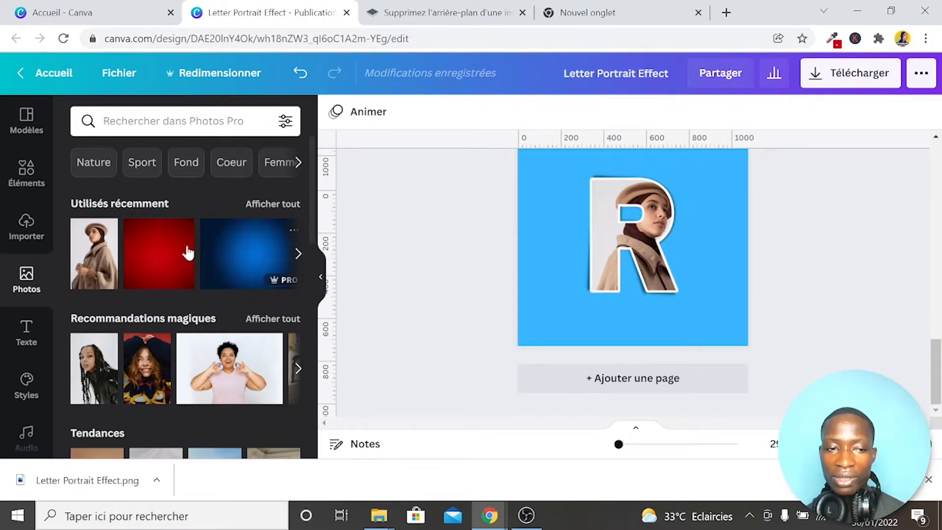
{"action": "left_click", "coordinate": [94, 252]}
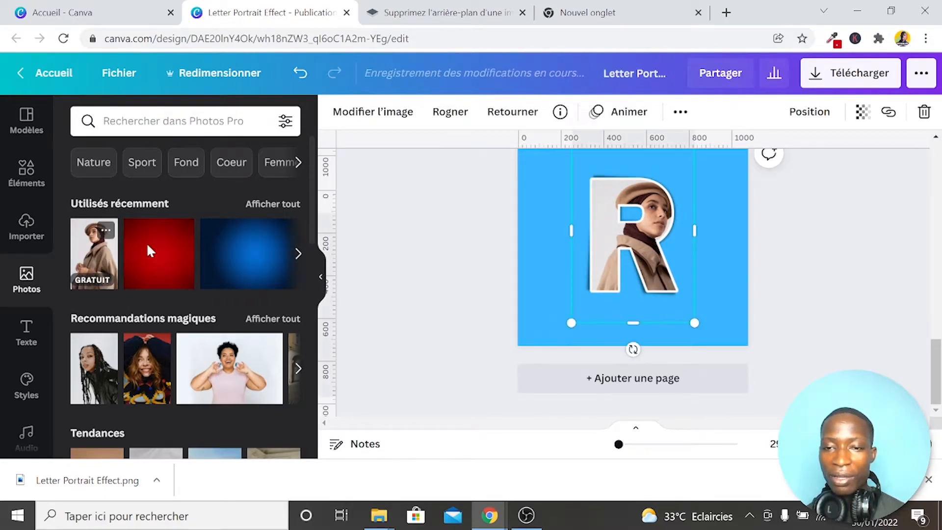
Step: Flip the woman's photo horizontally and enlarge it to cover most of page 4's width
{"action": "left_click", "coordinate": [489, 118]}
{"action": "left_click", "coordinate": [505, 150]}
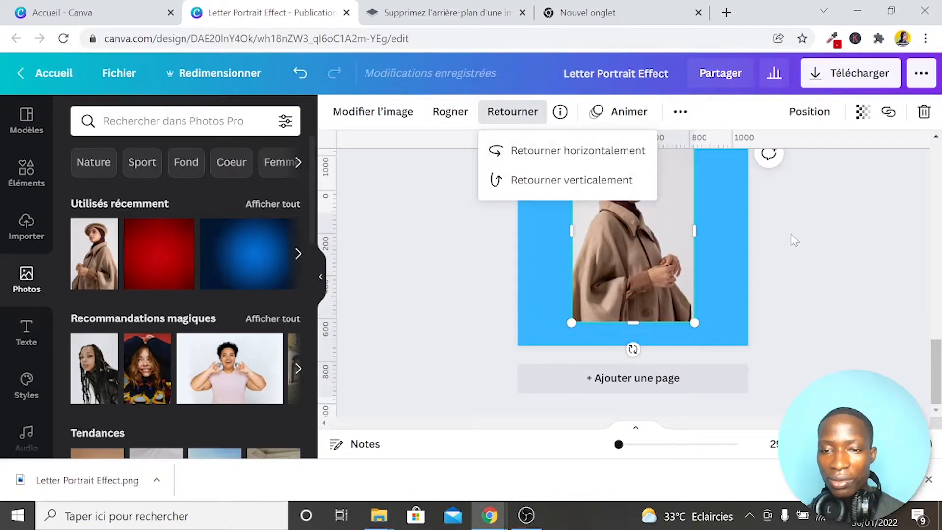
{"action": "left_click_drag", "start_coordinate": [695, 321], "coordinate": [774, 434]}
{"action": "left_click_drag", "start_coordinate": [648, 267], "coordinate": [647, 266]}
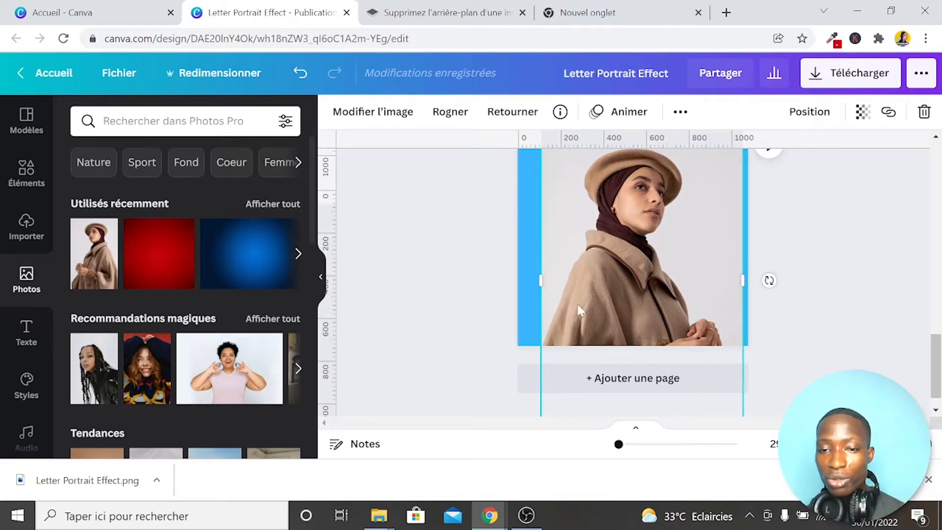
Step: Remove the background from the woman's photo with Effaceur d'arrière-plan and apply the result
{"action": "left_click", "coordinate": [402, 113]}
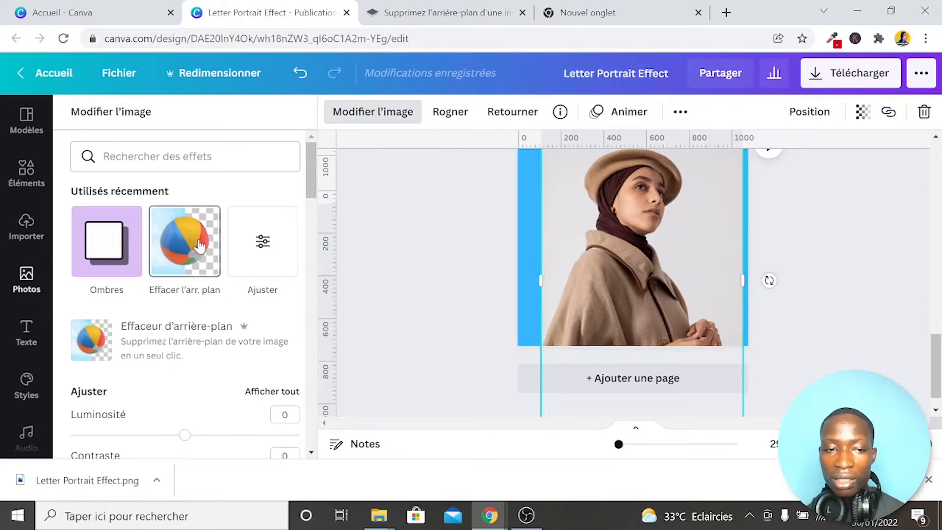
{"action": "left_click", "coordinate": [198, 246]}
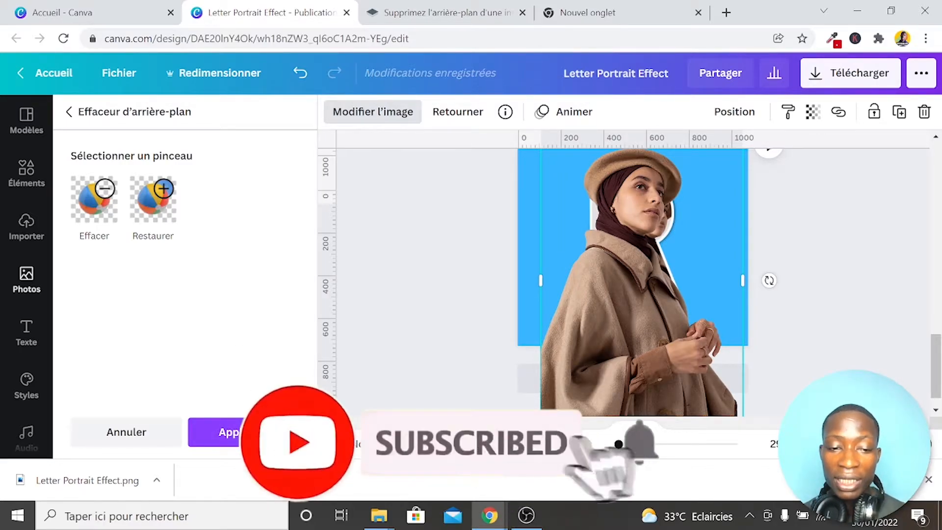
{"action": "left_click", "coordinate": [250, 432]}
{"action": "scroll", "coordinate": [825, 346], "scroll_direction": "up", "scroll_amount": 1}
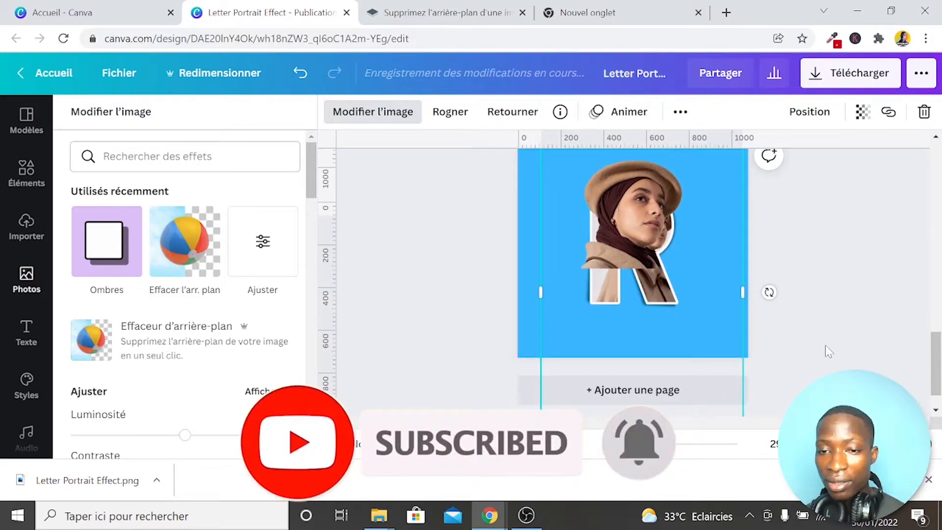
{"action": "scroll", "coordinate": [825, 346], "scroll_direction": "up", "scroll_amount": 1}
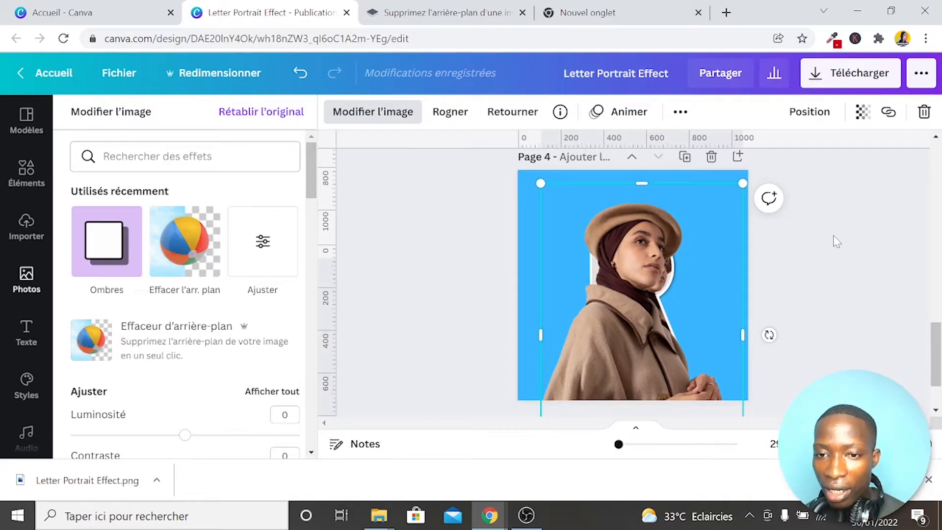
Step: Lower the cut-out slightly over the R and crop its bottom edge just below the coat's collar area
{"action": "scroll", "coordinate": [835, 238], "scroll_direction": "down", "scroll_amount": 2}
{"action": "left_click_drag", "start_coordinate": [666, 221], "coordinate": [665, 244]}
{"action": "scroll", "coordinate": [595, 337], "scroll_direction": "down", "scroll_amount": 2}
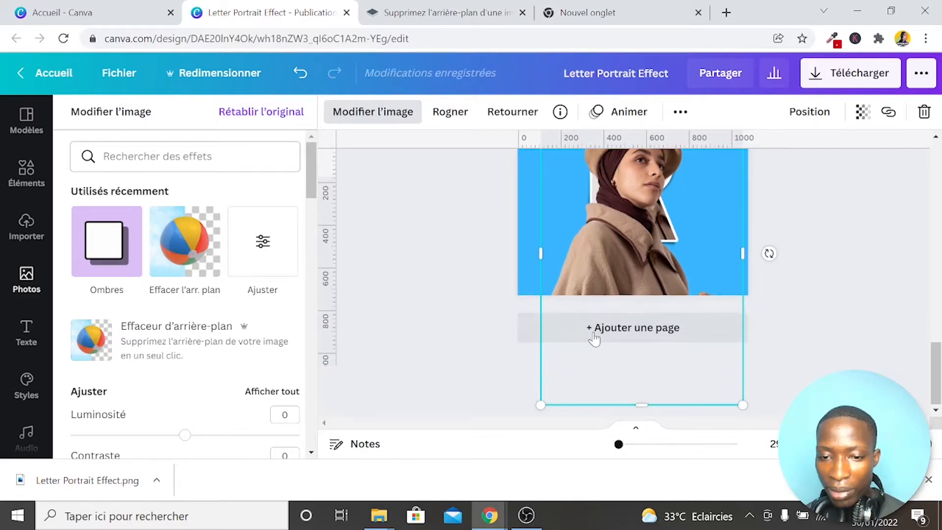
{"action": "left_click_drag", "start_coordinate": [650, 367], "coordinate": [681, 330]}
{"action": "scroll", "coordinate": [809, 299], "scroll_direction": "up", "scroll_amount": 2}
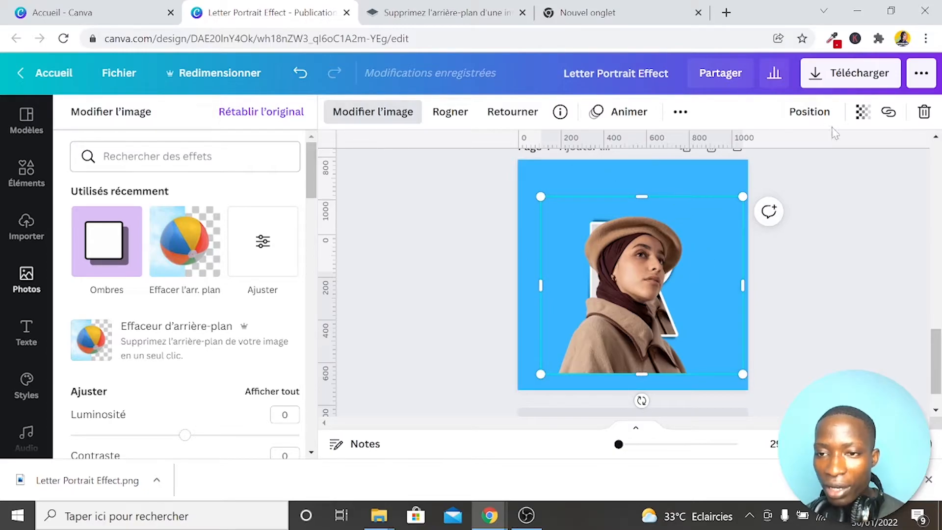
Step: Set the cut-out's Transparence to 63, then shrink and position it over the portrait inside the R
{"action": "left_click", "coordinate": [862, 114]}
{"action": "left_click_drag", "start_coordinate": [812, 162], "coordinate": [782, 168]}
{"action": "left_click", "coordinate": [639, 289]}
{"action": "mouse_move", "coordinate": [639, 289]}
{"action": "left_mouse_down"}
{"action": "mouse_move", "coordinate": [634, 275]}
{"action": "mouse_move", "coordinate": [650, 265]}
{"action": "mouse_move", "coordinate": [643, 271]}
{"action": "left_mouse_up"}
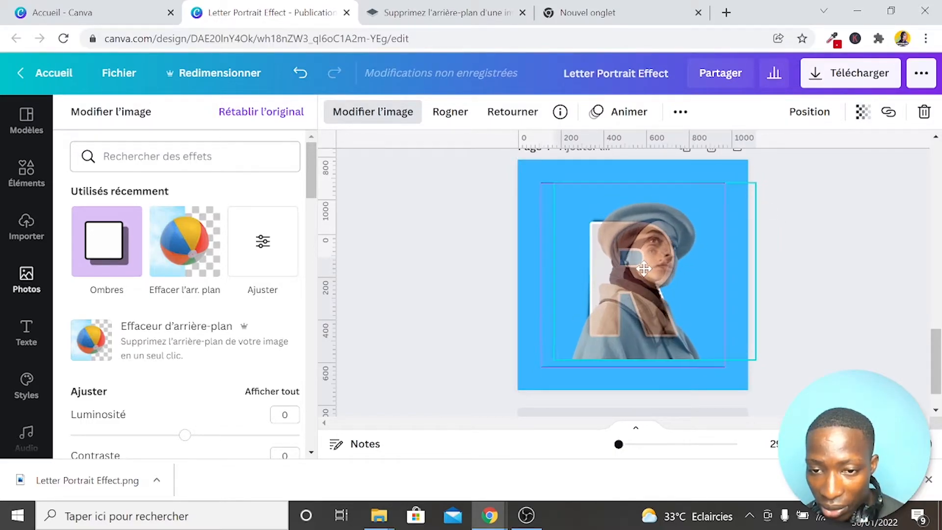
{"action": "left_click_drag", "start_coordinate": [566, 342], "coordinate": [611, 302]}
{"action": "left_click_drag", "start_coordinate": [714, 276], "coordinate": [688, 306]}
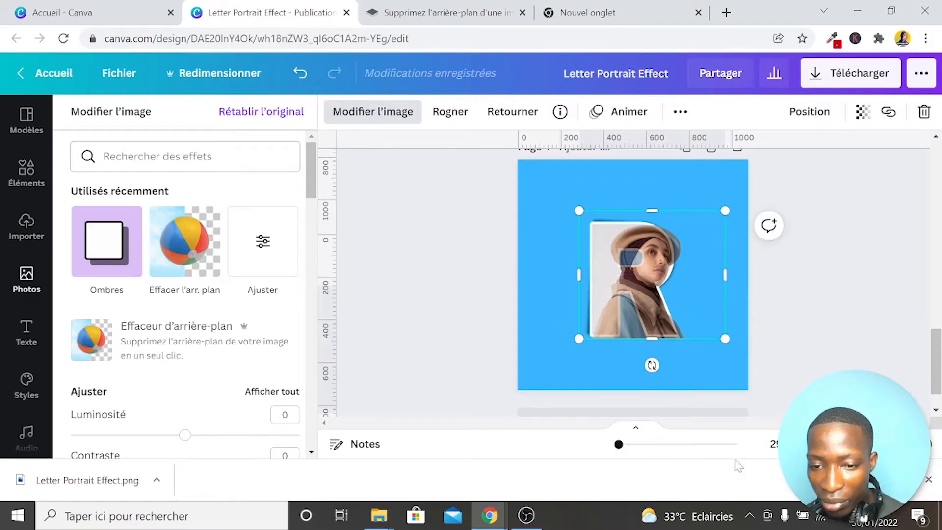
Step: With the page enlarged, reposition the translucent cut-out and scale it down slightly to match the face in the R
{"action": "left_click_drag", "start_coordinate": [623, 454], "coordinate": [628, 445]}
{"action": "left_click_drag", "start_coordinate": [659, 325], "coordinate": [666, 327]}
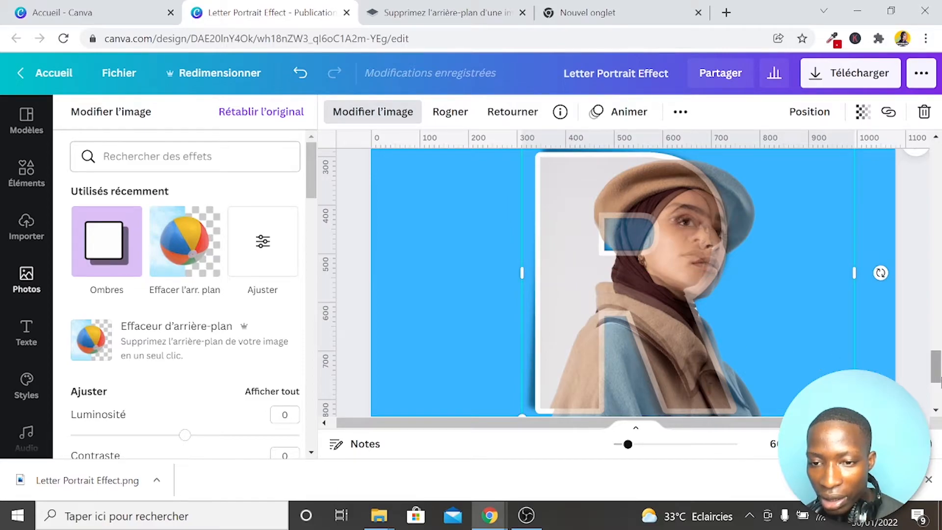
{"action": "scroll", "coordinate": [885, 360], "scroll_direction": "down", "scroll_amount": 2}
{"action": "left_click_drag", "start_coordinate": [848, 364], "coordinate": [814, 370]}
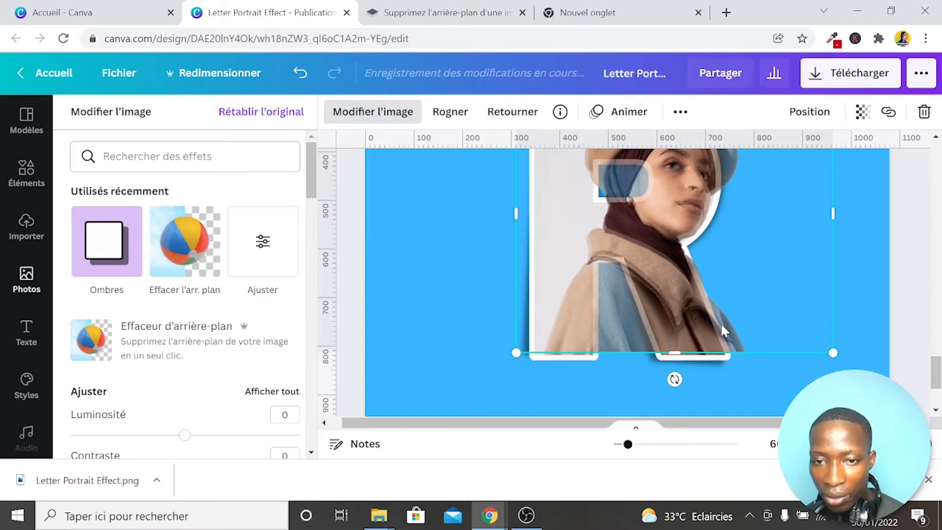
Step: Nudge the translucent cut-out slightly up and to the right over the portrait in the R
{"action": "key", "text": "Up"}
{"action": "key", "text": "Up"}
{"action": "key", "text": "Up"}
{"action": "key", "text": "Up"}
{"action": "key", "text": "Up"}
{"action": "key", "text": "Up"}
{"action": "key", "text": "Up"}
{"action": "key", "text": "Up"}
{"action": "key", "text": "Right"}
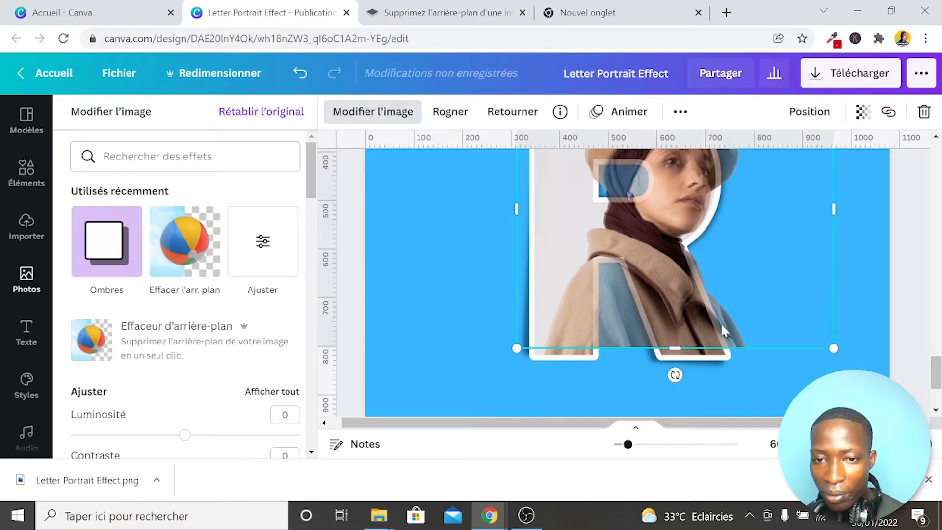
Step: Shrink the translucent cut-out slightly from its lower-right and upper-left corners to match the portrait's size
{"action": "left_click_drag", "start_coordinate": [833, 348], "coordinate": [817, 363]}
{"action": "scroll", "coordinate": [911, 326], "scroll_direction": "up", "scroll_amount": 3}
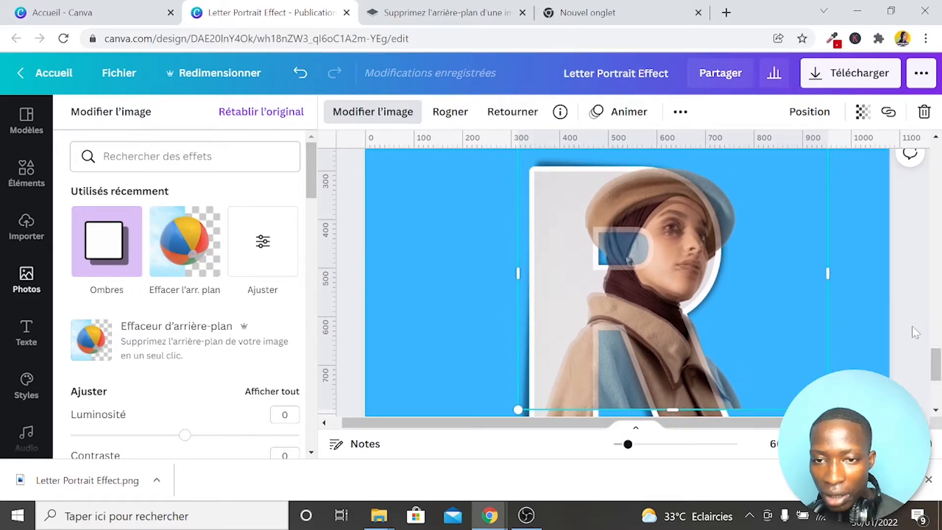
{"action": "scroll", "coordinate": [911, 326], "scroll_direction": "up", "scroll_amount": 1}
{"action": "mouse_move", "coordinate": [514, 150]}
{"action": "left_mouse_down"}
{"action": "mouse_move", "coordinate": [524, 167]}
{"action": "mouse_move", "coordinate": [508, 165]}
{"action": "left_mouse_up"}
{"action": "scroll", "coordinate": [784, 245], "scroll_direction": "down", "scroll_amount": 3}
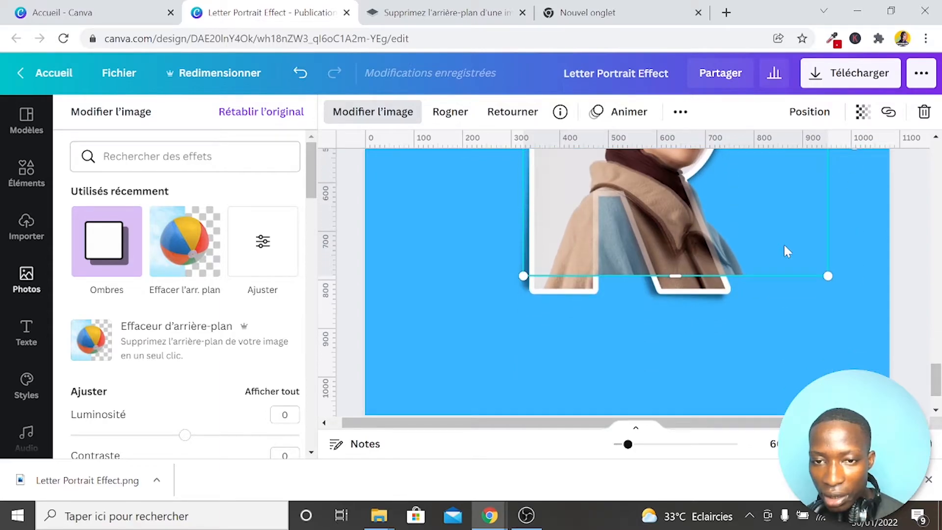
Step: Nudge the cut-out left and slightly down until the face and coat line up with the R's portrait
{"action": "scroll", "coordinate": [785, 247], "scroll_direction": "up", "scroll_amount": 1}
{"action": "key", "text": "Down"}
{"action": "key", "text": "Down"}
{"action": "key", "text": "Down"}
{"action": "key", "text": "Down"}
{"action": "key", "text": "Down"}
{"action": "key", "text": "Down"}
{"action": "key", "text": "Left"}
{"action": "key", "text": "Left"}
{"action": "key", "text": "Left"}
{"action": "key", "text": "Left"}
{"action": "key", "text": "Left"}
{"action": "key", "text": "Left"}
{"action": "key", "text": "Left"}
{"action": "key", "text": "Left"}
{"action": "key", "text": "Up"}
{"action": "key", "text": "Up"}
{"action": "key", "text": "Up"}
{"action": "key", "text": "Up"}
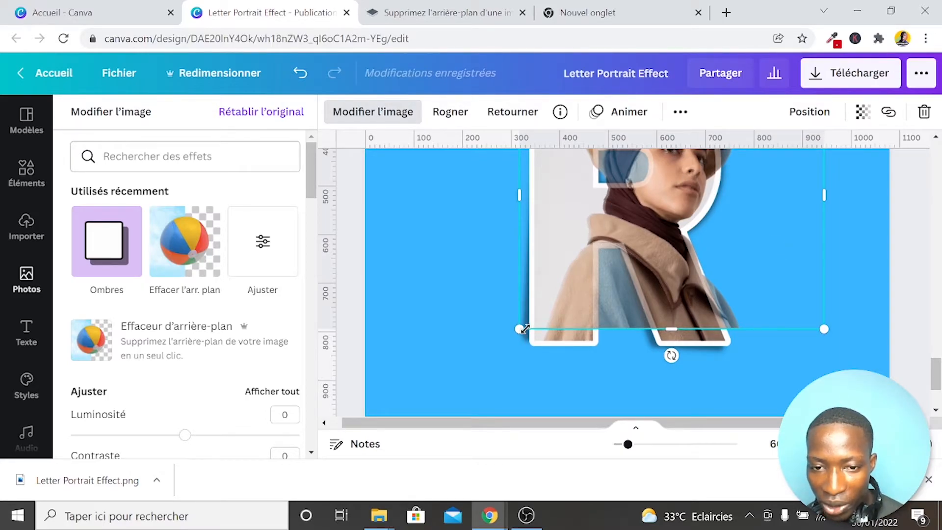
Step: Shrink the cut-out slightly from its lower-left corner and nudge it back into line with the portrait
{"action": "left_click_drag", "start_coordinate": [523, 328], "coordinate": [531, 329]}
{"action": "key", "text": "Down"}
{"action": "key", "text": "Down"}
{"action": "key", "text": "Down"}
{"action": "key", "text": "Down"}
{"action": "key", "text": "Down"}
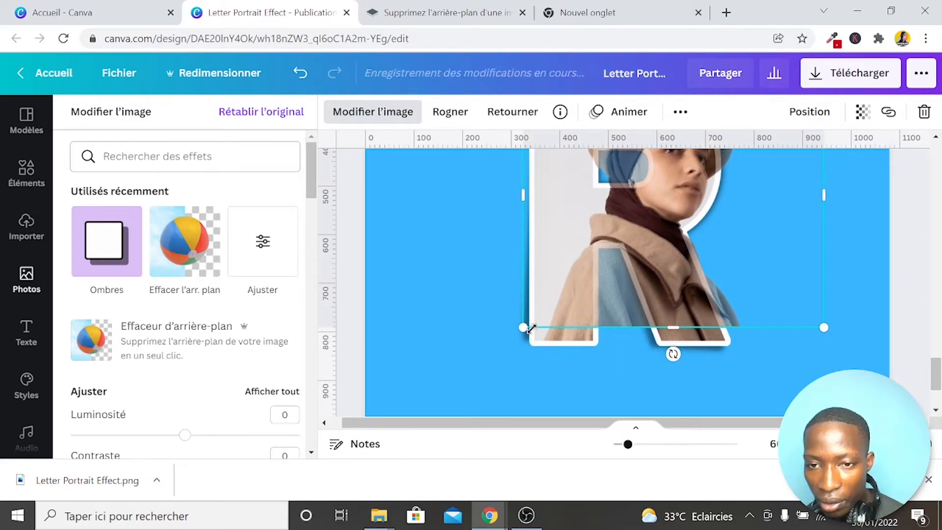
{"action": "key", "text": "Up"}
{"action": "key", "text": "Up"}
{"action": "key", "text": "Up"}
{"action": "key", "text": "Up"}
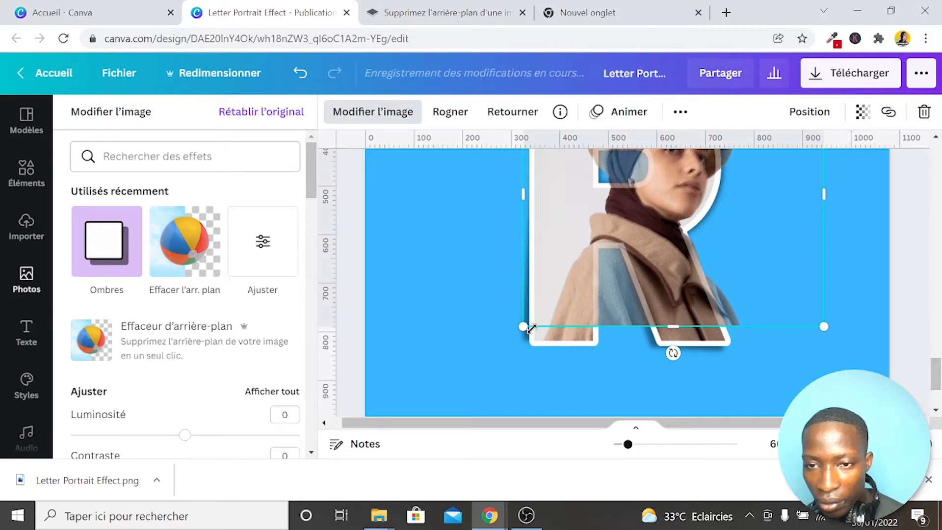
{"action": "key", "text": "Down"}
{"action": "key", "text": "Up"}
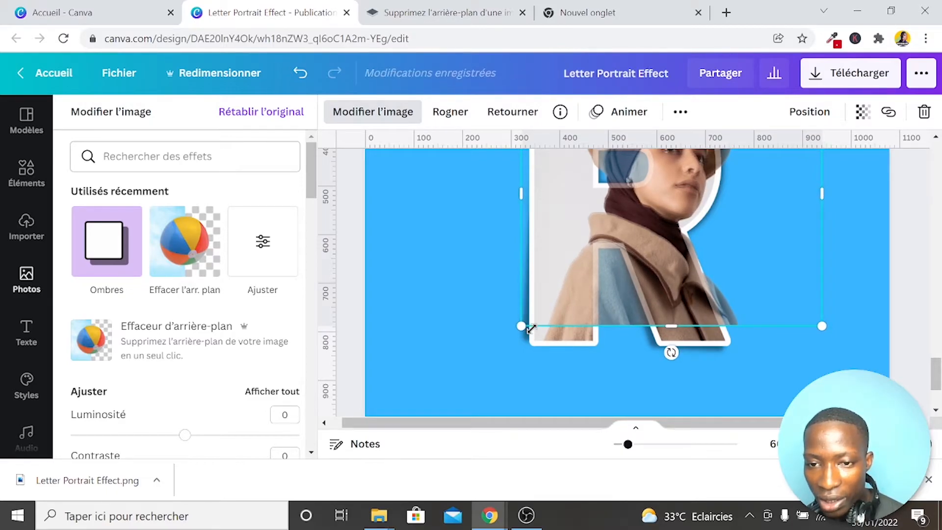
Step: Scale the cut-out down slightly from its upper-left corner to finish matching the head in the R
{"action": "scroll", "coordinate": [531, 329], "scroll_direction": "up", "scroll_amount": 2}
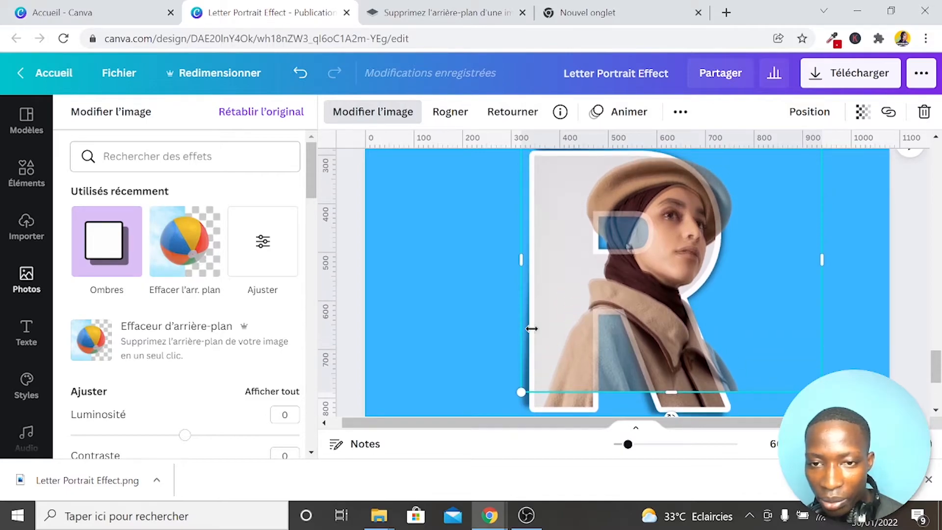
{"action": "scroll", "coordinate": [439, 216], "scroll_direction": "up", "scroll_amount": 1}
{"action": "scroll", "coordinate": [483, 160], "scroll_direction": "up", "scroll_amount": 1}
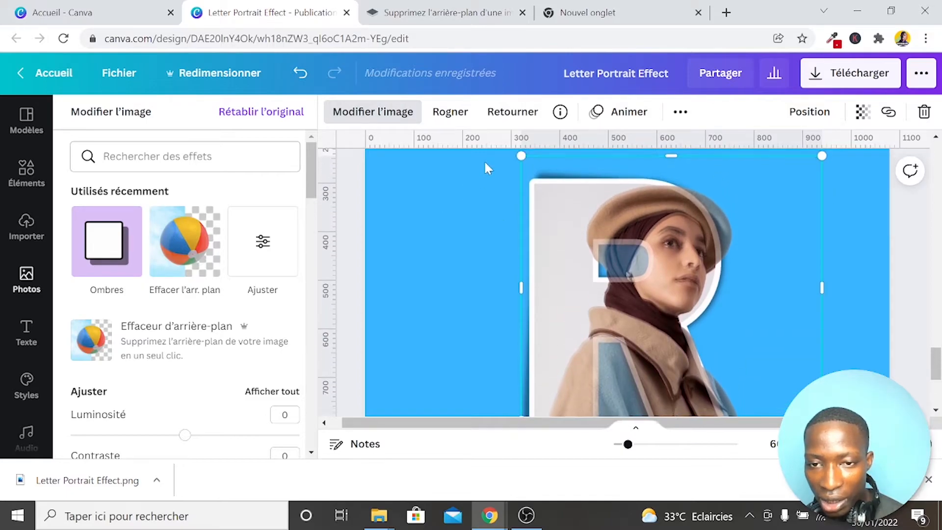
{"action": "left_click_drag", "start_coordinate": [520, 163], "coordinate": [518, 168]}
{"action": "scroll", "coordinate": [769, 222], "scroll_direction": "down", "scroll_amount": 3}
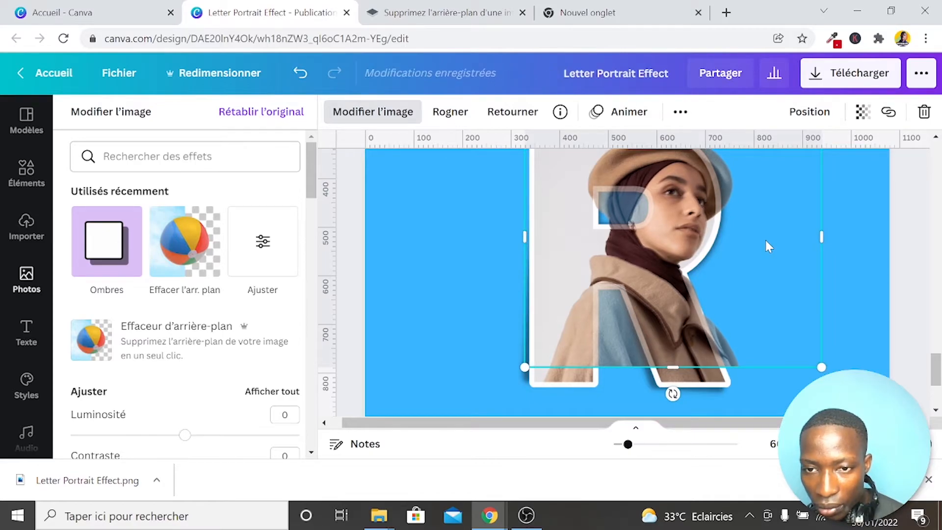
Step: Set the aligned cut-out's Transparence to 100
{"action": "scroll", "coordinate": [768, 245], "scroll_direction": "up", "scroll_amount": 2}
{"action": "left_click", "coordinate": [861, 114]}
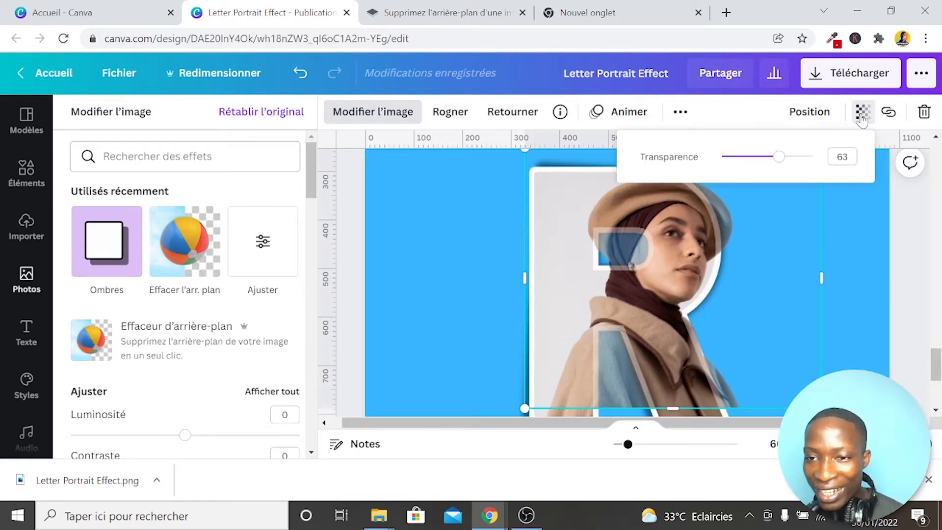
{"action": "left_click_drag", "start_coordinate": [790, 153], "coordinate": [834, 171]}
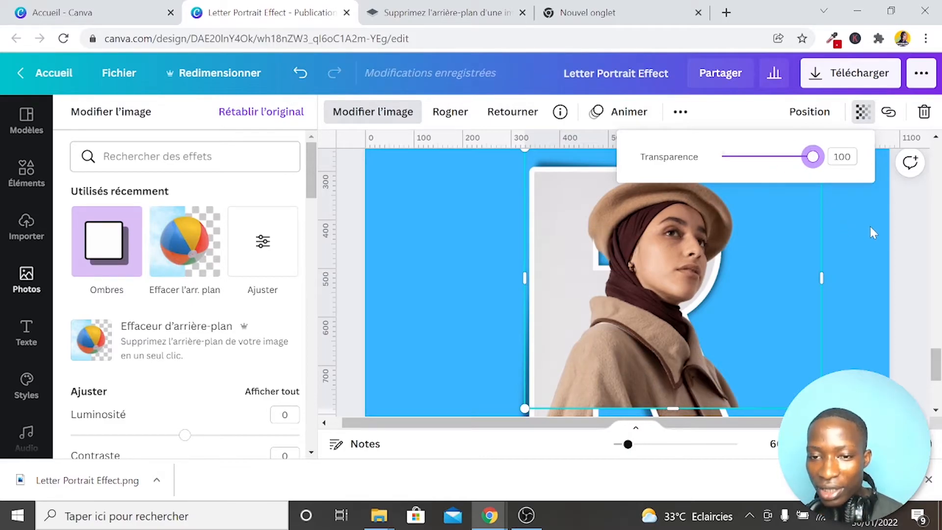
Step: Crop the cut-out's bottom edge up to about chin level, uncovering the lower half of the R
{"action": "scroll", "coordinate": [869, 226], "scroll_direction": "down", "scroll_amount": 4}
{"action": "scroll", "coordinate": [869, 226], "scroll_direction": "up", "scroll_amount": 2}
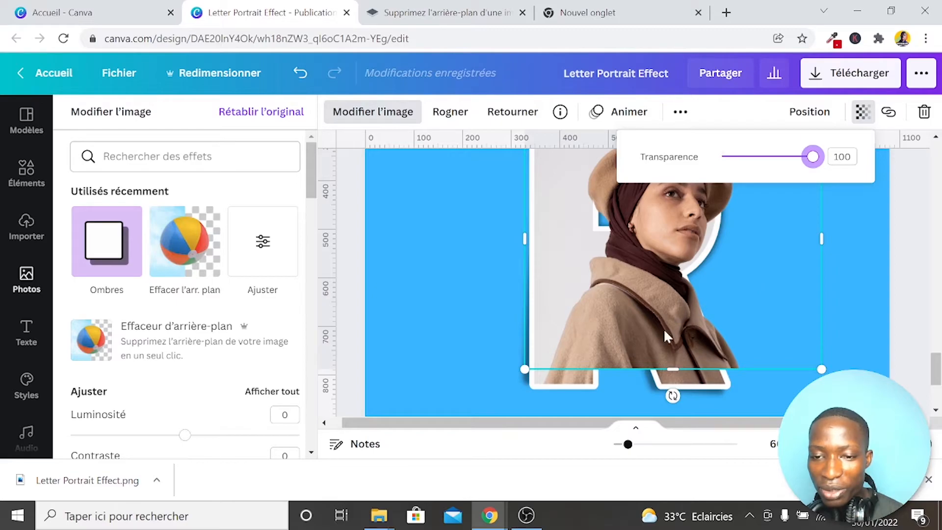
{"action": "left_click_drag", "start_coordinate": [672, 362], "coordinate": [707, 235]}
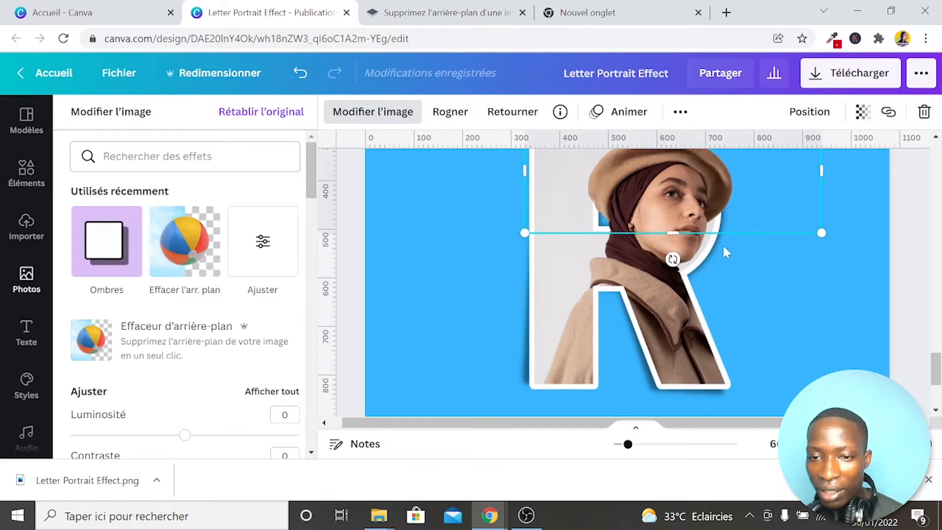
Step: Crop the cut-out's right and left sides so it covers only the face side of the hat, uncovering the R's inner opening
{"action": "scroll", "coordinate": [743, 272], "scroll_direction": "up", "scroll_amount": 1}
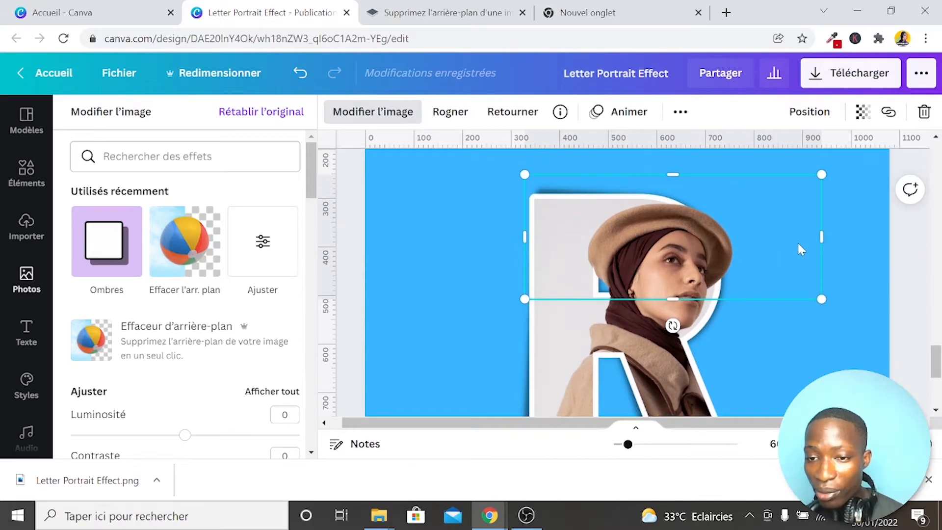
{"action": "left_click_drag", "start_coordinate": [821, 237], "coordinate": [753, 240]}
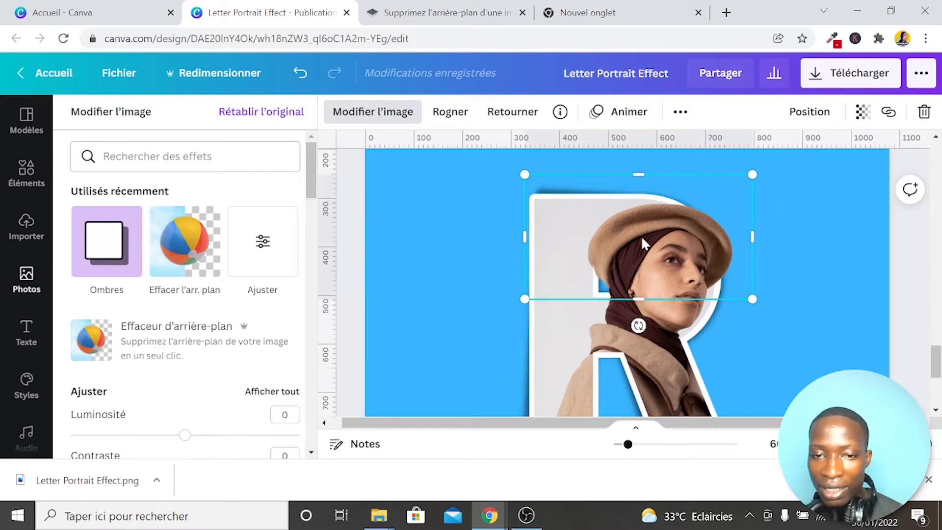
{"action": "left_click_drag", "start_coordinate": [525, 231], "coordinate": [648, 236]}
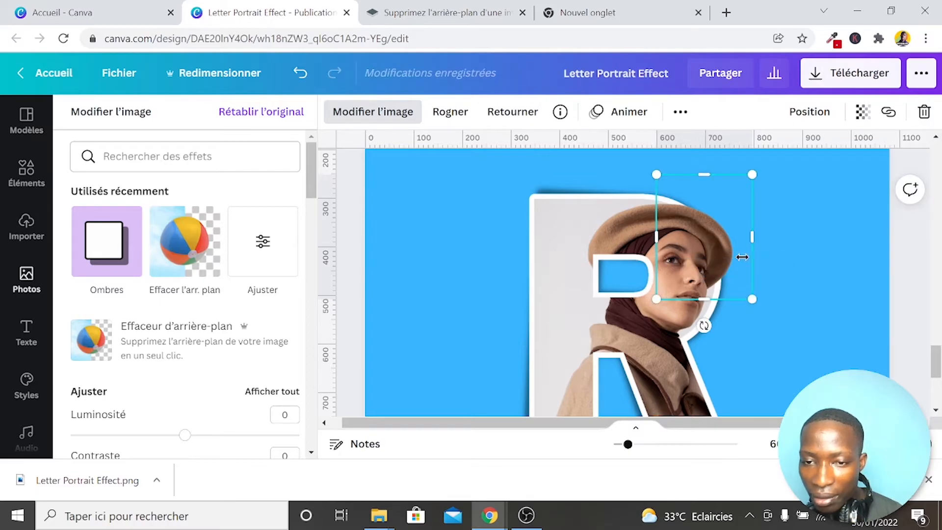
{"action": "left_click", "coordinate": [811, 268]}
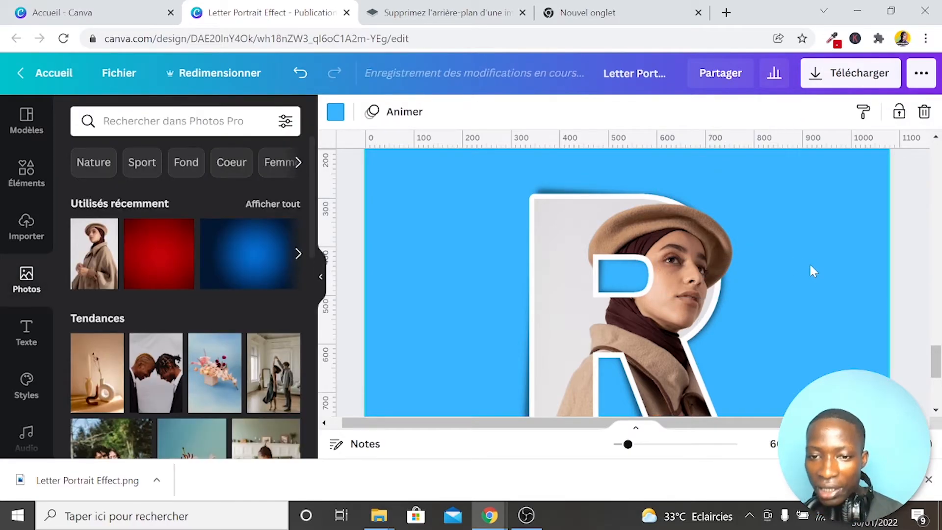
Step: Group the cropped cut-out with the portrait-filled R on page 4 and shift the group slightly to the right
{"action": "left_click_drag", "start_coordinate": [828, 298], "coordinate": [455, 167]}
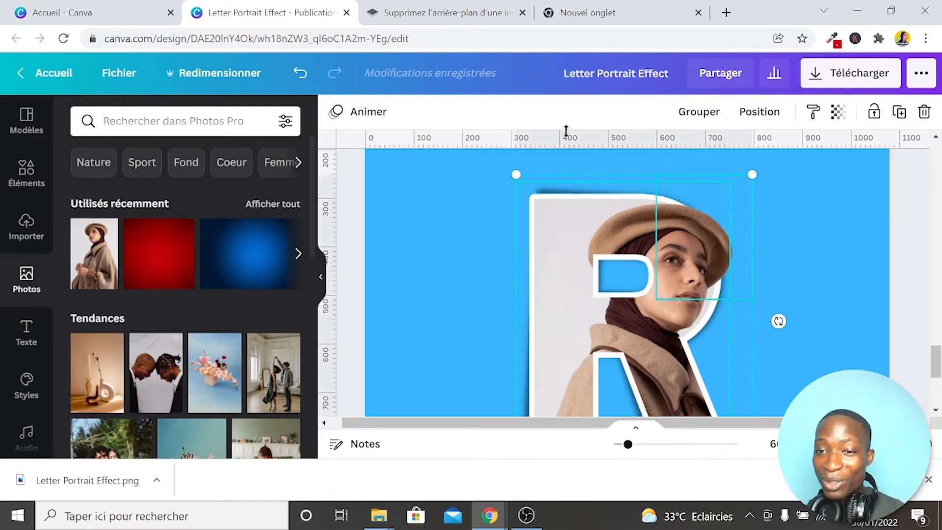
{"action": "left_click", "coordinate": [707, 113]}
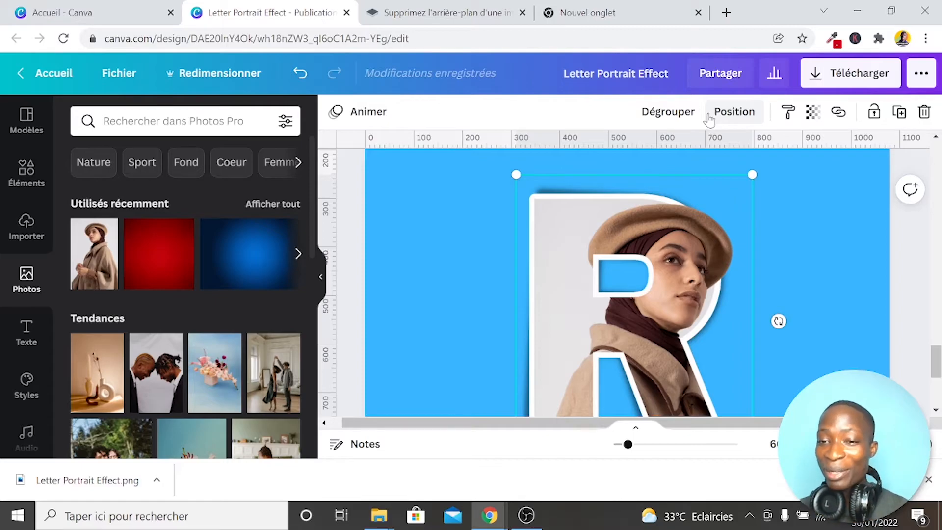
{"action": "scroll", "coordinate": [809, 224], "scroll_direction": "down", "scroll_amount": 3}
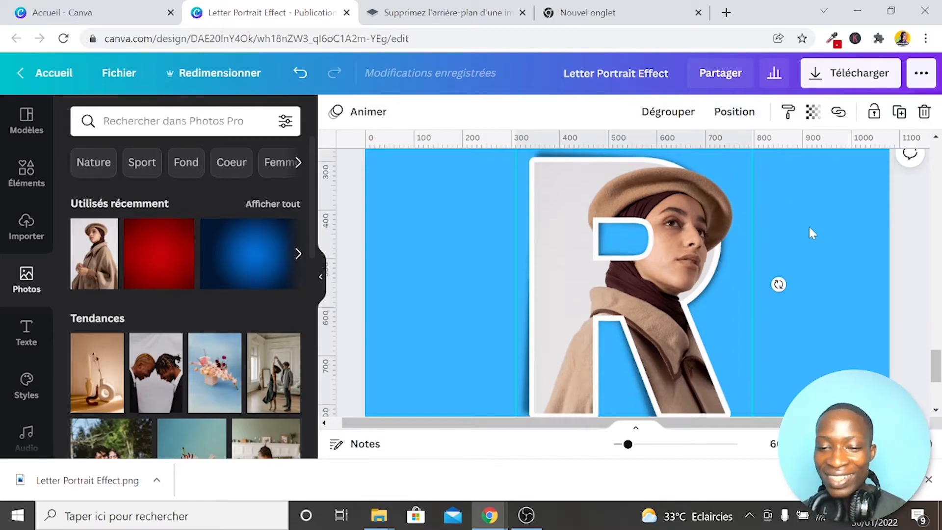
{"action": "mouse_move", "coordinate": [633, 450]}
{"action": "left_mouse_down"}
{"action": "mouse_move", "coordinate": [616, 447]}
{"action": "mouse_move", "coordinate": [627, 446]}
{"action": "left_mouse_up"}
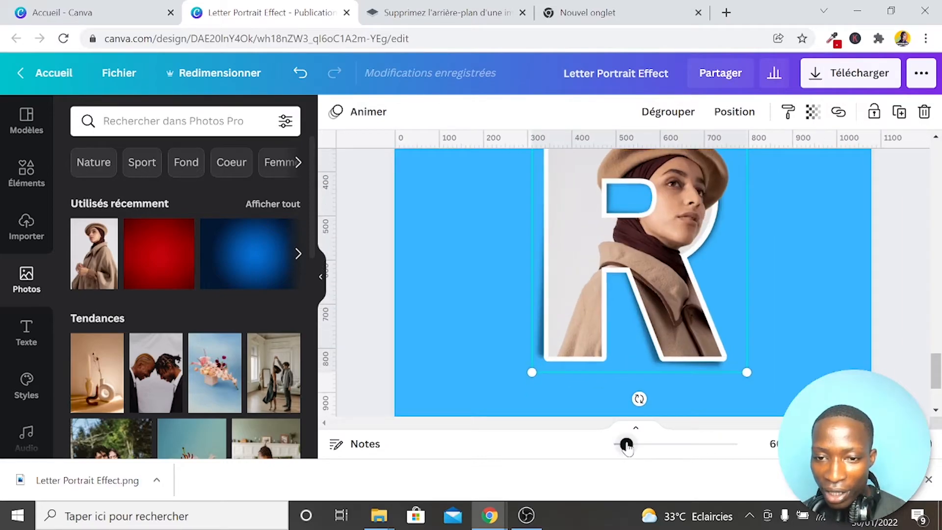
{"action": "left_click_drag", "start_coordinate": [655, 307], "coordinate": [675, 313]}
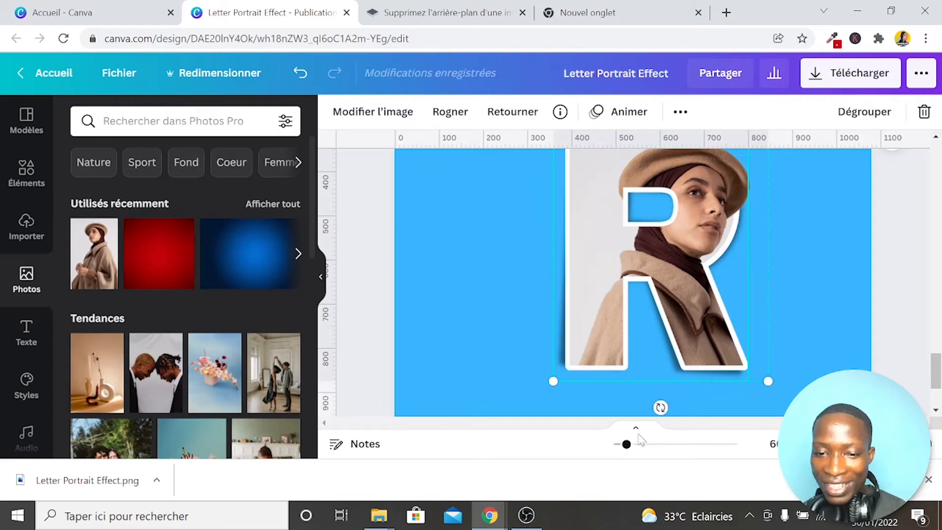
{"action": "mouse_move", "coordinate": [639, 456]}
{"action": "left_mouse_down"}
{"action": "mouse_move", "coordinate": [616, 452]}
{"action": "mouse_move", "coordinate": [627, 450]}
{"action": "left_mouse_up"}
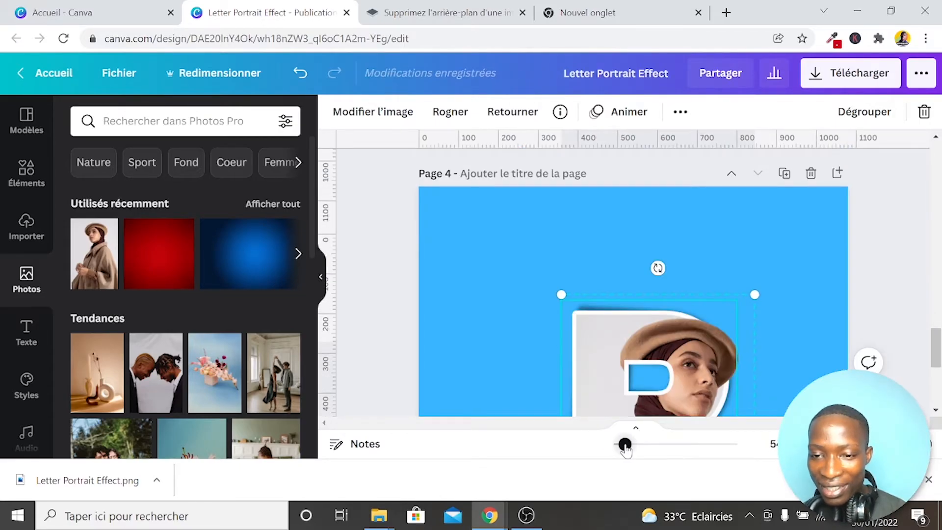
{"action": "scroll", "coordinate": [832, 302], "scroll_direction": "down", "scroll_amount": 5}
{"action": "left_click", "coordinate": [823, 289]}
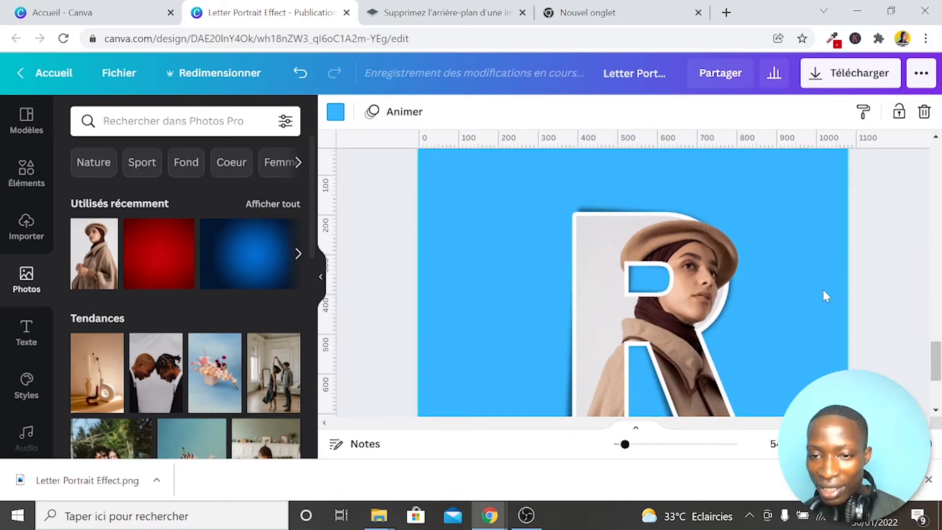
Step: Search the elements library for "gradient" to find a background like the one on page 1
{"action": "scroll", "coordinate": [824, 294], "scroll_direction": "up", "scroll_amount": 10}
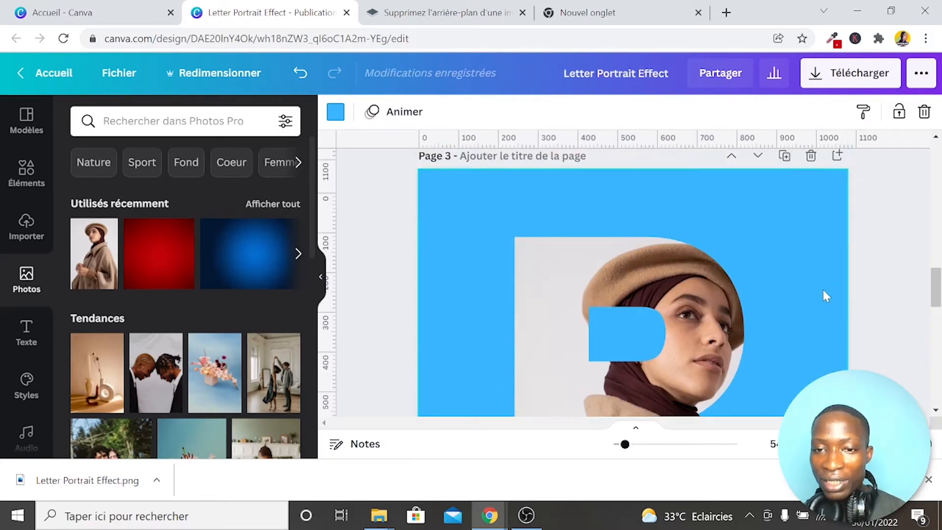
{"action": "scroll", "coordinate": [824, 293], "scroll_direction": "up", "scroll_amount": 20}
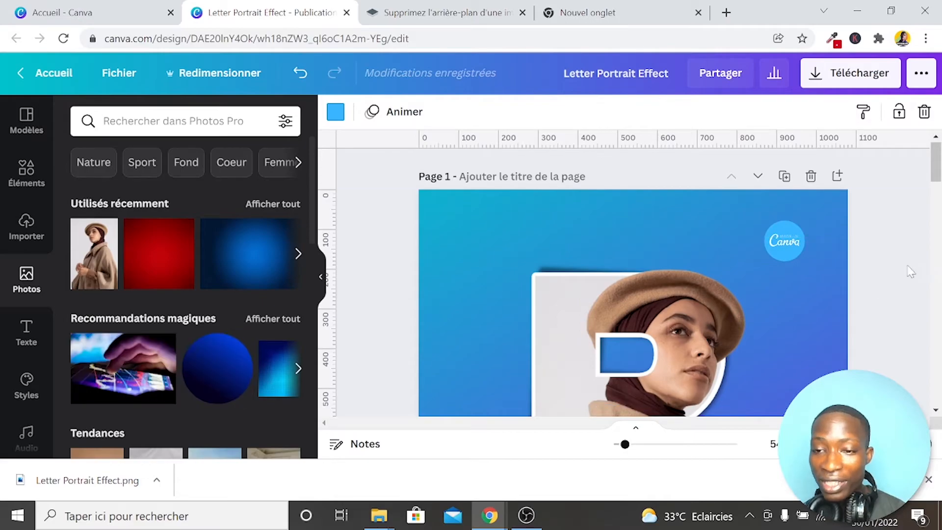
{"action": "scroll", "coordinate": [919, 265], "scroll_direction": "down", "scroll_amount": 15}
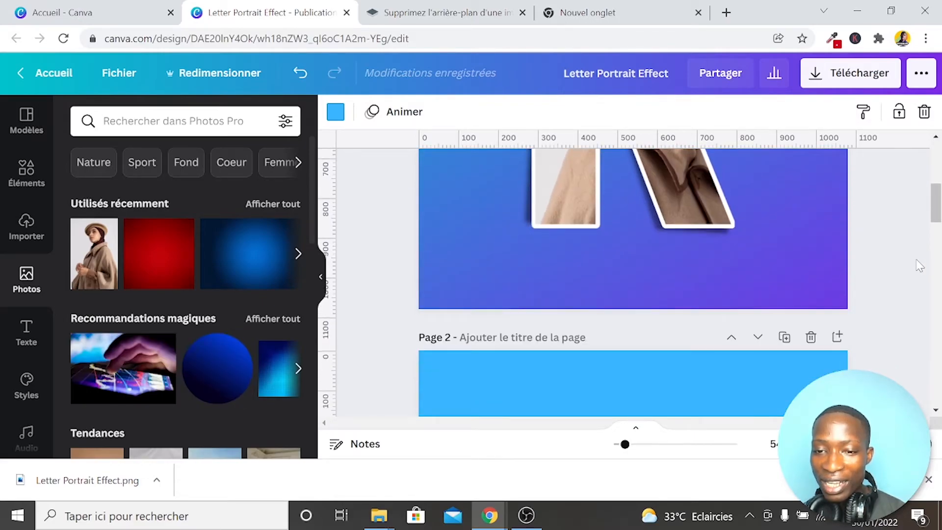
{"action": "scroll", "coordinate": [919, 265], "scroll_direction": "down", "scroll_amount": 13}
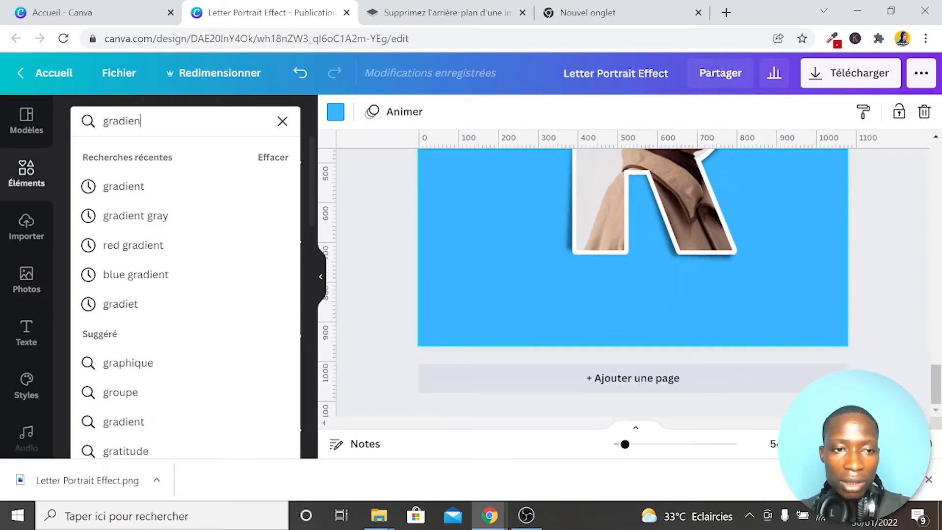
{"action": "type", "text": "t"}
{"action": "key", "text": "Return"}
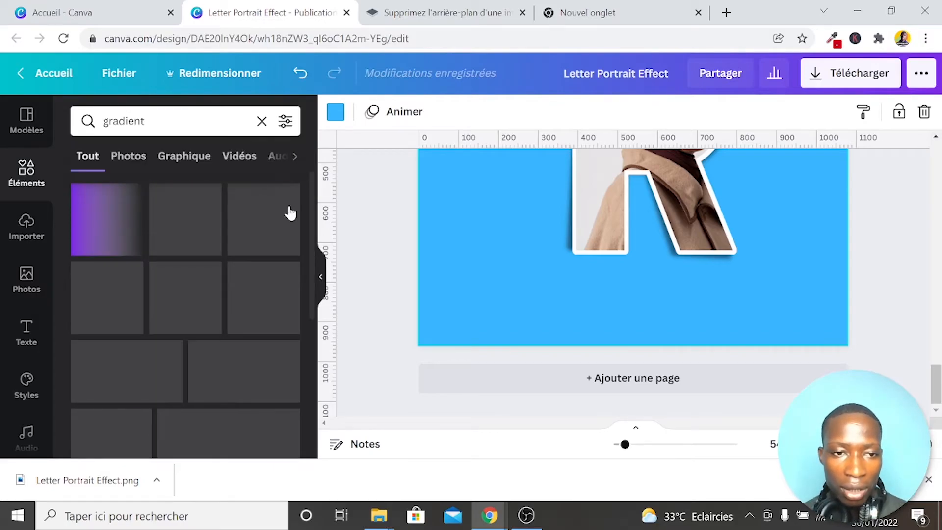
Step: Add the square teal-to-purple gradient with horizontal colour transition to page 4
{"action": "scroll", "coordinate": [414, 279], "scroll_direction": "up", "scroll_amount": 5}
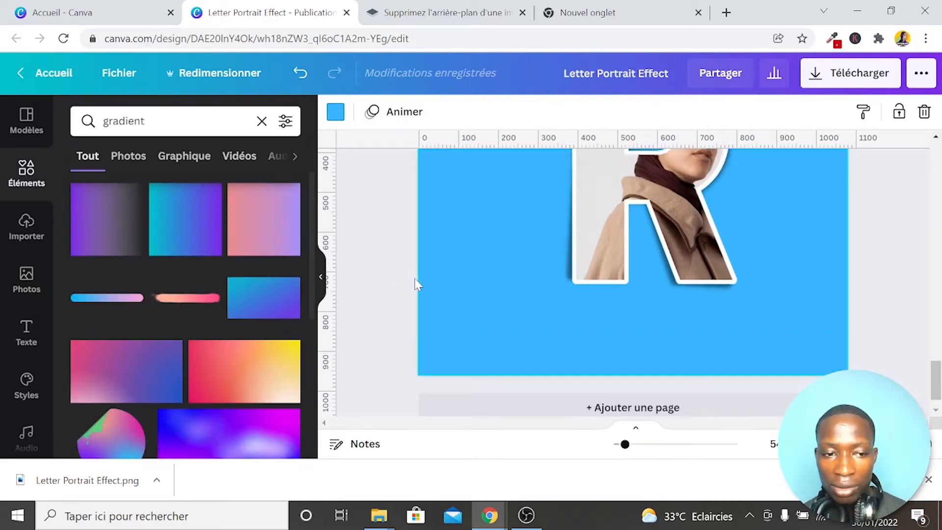
{"action": "scroll", "coordinate": [414, 284], "scroll_direction": "up", "scroll_amount": 3}
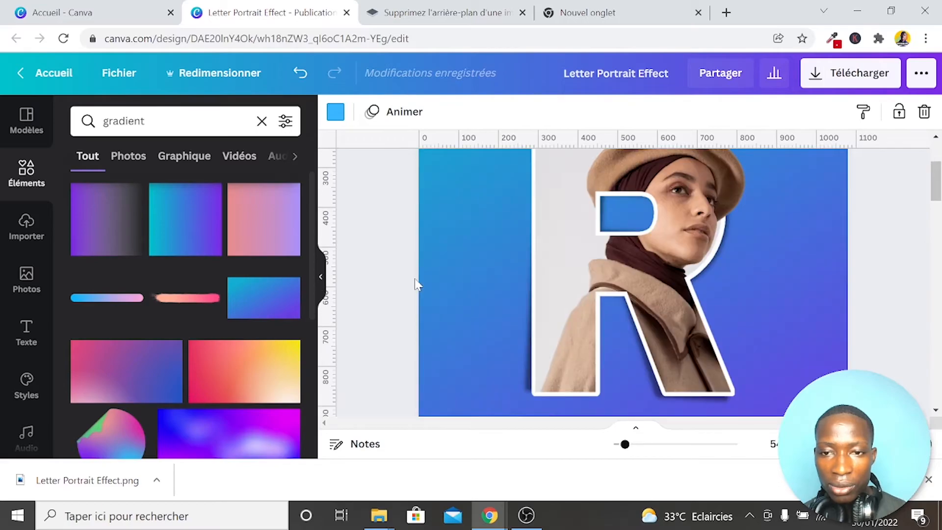
{"action": "scroll", "coordinate": [414, 284], "scroll_direction": "down", "scroll_amount": 5}
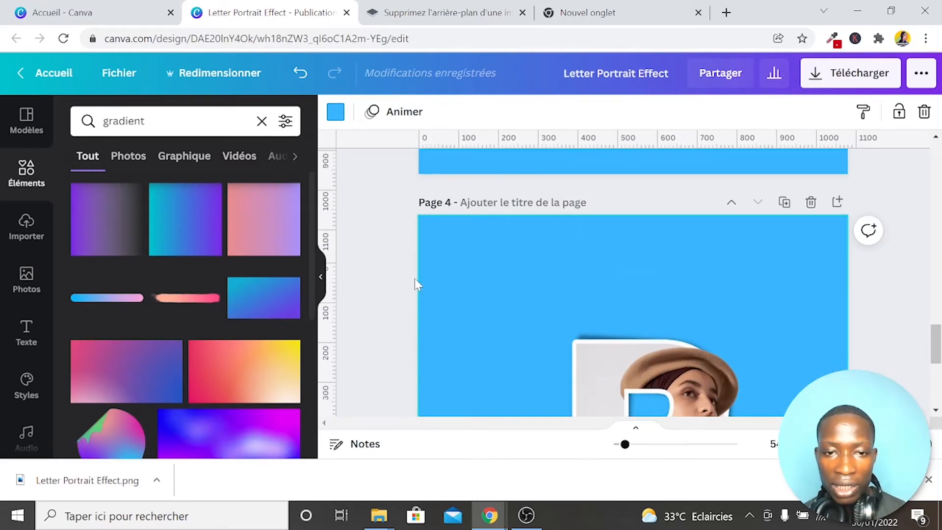
{"action": "scroll", "coordinate": [415, 283], "scroll_direction": "down", "scroll_amount": 2}
{"action": "left_click_drag", "start_coordinate": [185, 219], "coordinate": [485, 284]}
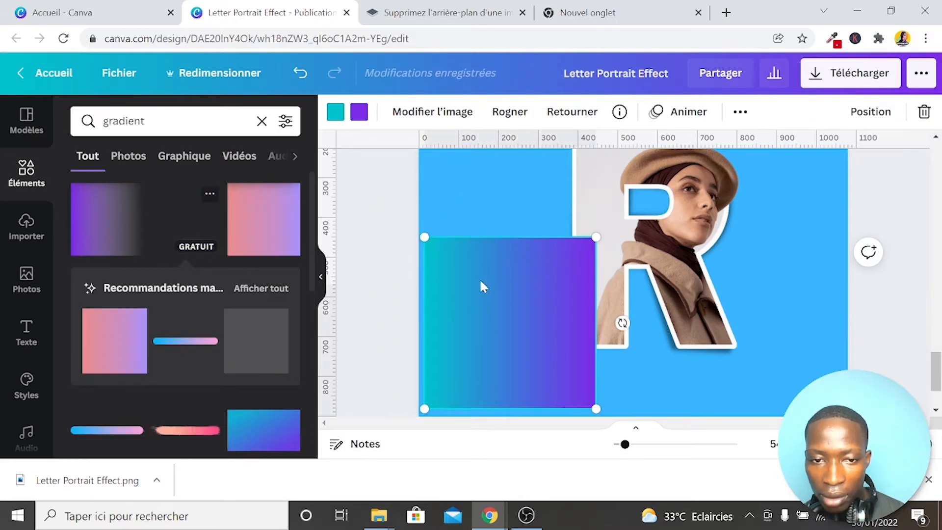
Step: Enlarge the gradient from its corners until it covers all of page 4
{"action": "mouse_move", "coordinate": [593, 408]}
{"action": "left_mouse_down"}
{"action": "mouse_move", "coordinate": [608, 423]}
{"action": "mouse_move", "coordinate": [603, 415]}
{"action": "left_mouse_up"}
{"action": "left_click_drag", "start_coordinate": [421, 239], "coordinate": [420, 232]}
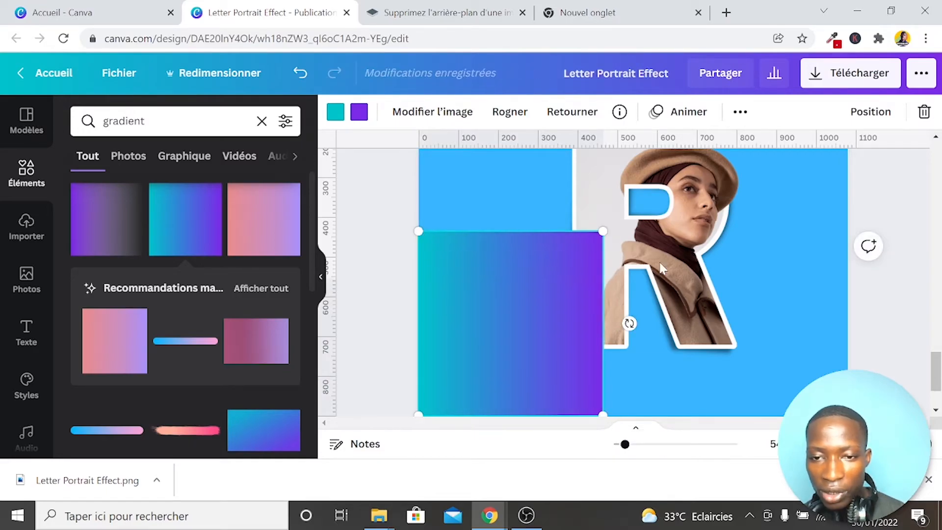
{"action": "scroll", "coordinate": [764, 281], "scroll_direction": "up", "scroll_amount": 3}
{"action": "left_click_drag", "start_coordinate": [603, 321], "coordinate": [862, 153]}
{"action": "scroll", "coordinate": [891, 219], "scroll_direction": "up", "scroll_amount": 2}
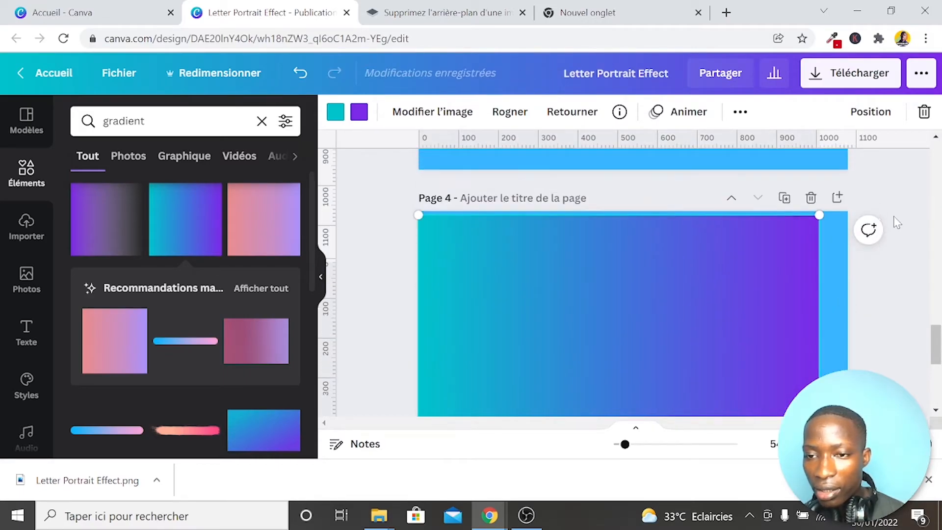
{"action": "left_click_drag", "start_coordinate": [819, 224], "coordinate": [823, 222]}
{"action": "scroll", "coordinate": [869, 310], "scroll_direction": "down", "scroll_amount": 3}
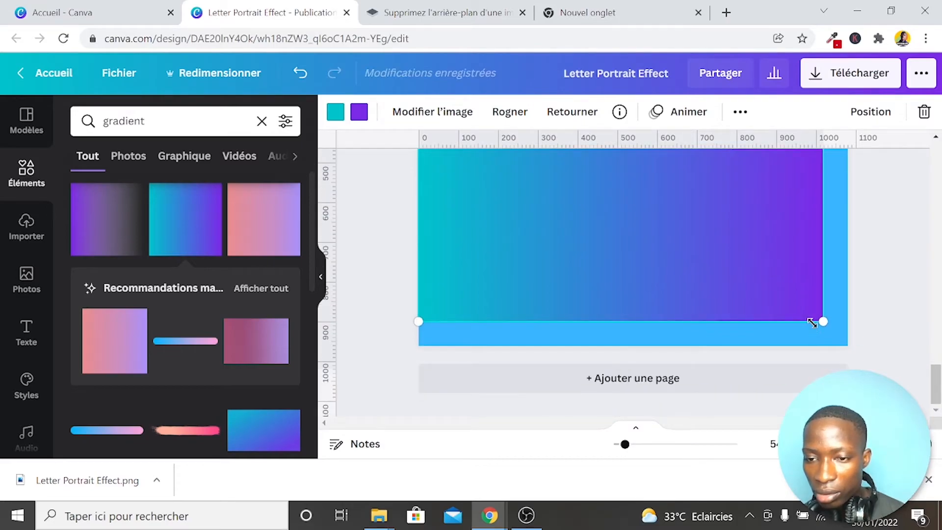
{"action": "left_click_drag", "start_coordinate": [824, 322], "coordinate": [847, 346]}
{"action": "left_click", "coordinate": [880, 310]}
{"action": "scroll", "coordinate": [880, 310], "scroll_direction": "up", "scroll_amount": 5}
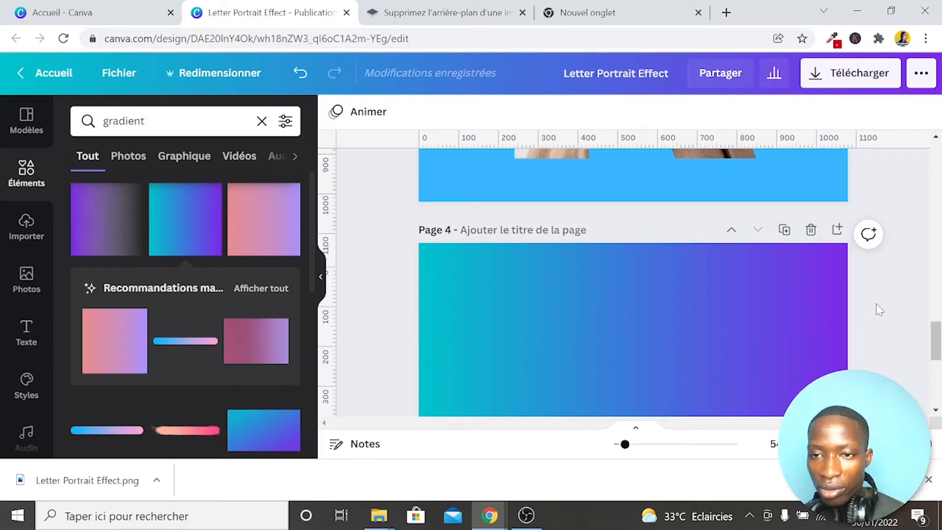
Step: Send the gradient backward so it sits behind the grouped letter R as the page background
{"action": "left_click", "coordinate": [838, 74]}
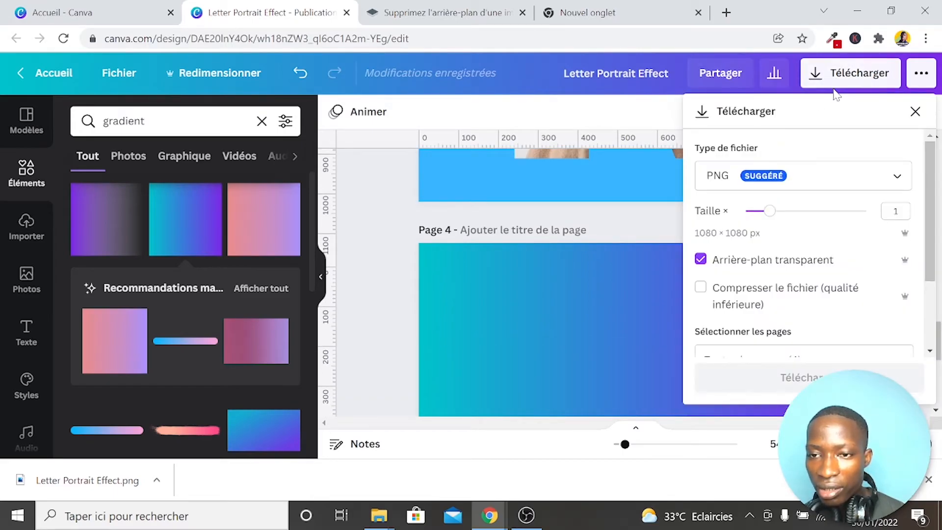
{"action": "left_click", "coordinate": [656, 124]}
{"action": "left_click", "coordinate": [758, 284]}
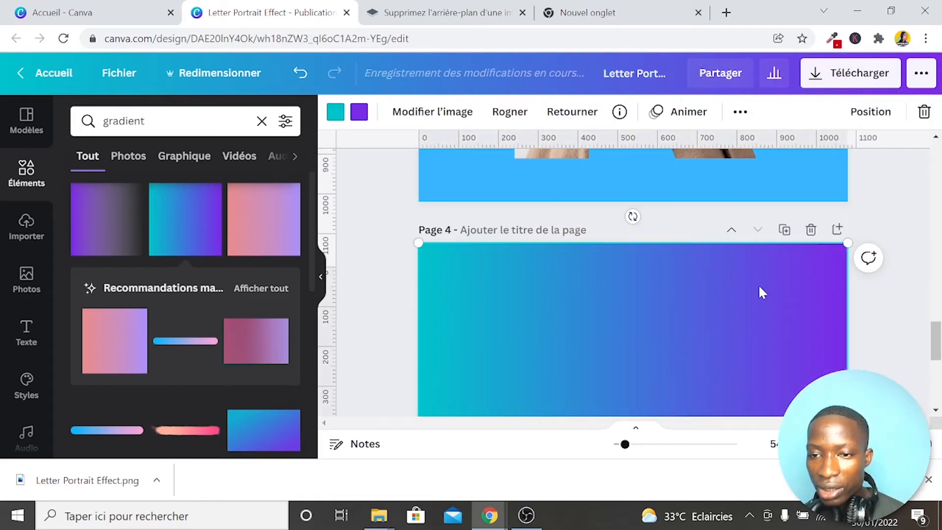
{"action": "left_click", "coordinate": [741, 112]}
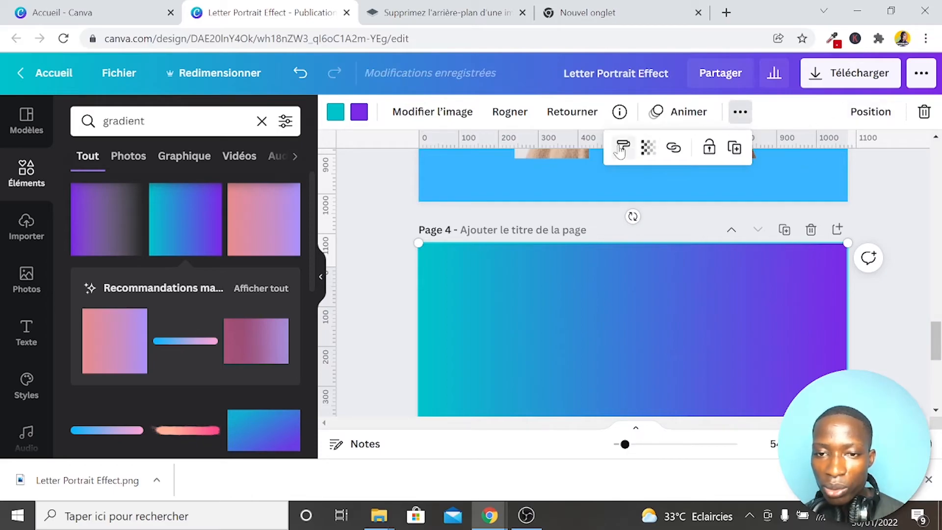
{"action": "left_click", "coordinate": [870, 112]}
{"action": "left_click", "coordinate": [790, 152]}
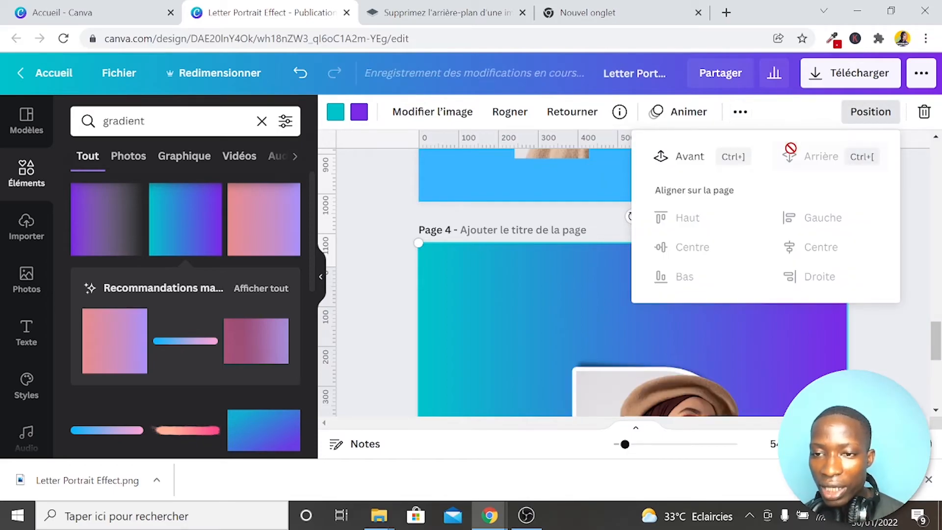
{"action": "scroll", "coordinate": [885, 329], "scroll_direction": "down", "scroll_amount": 5}
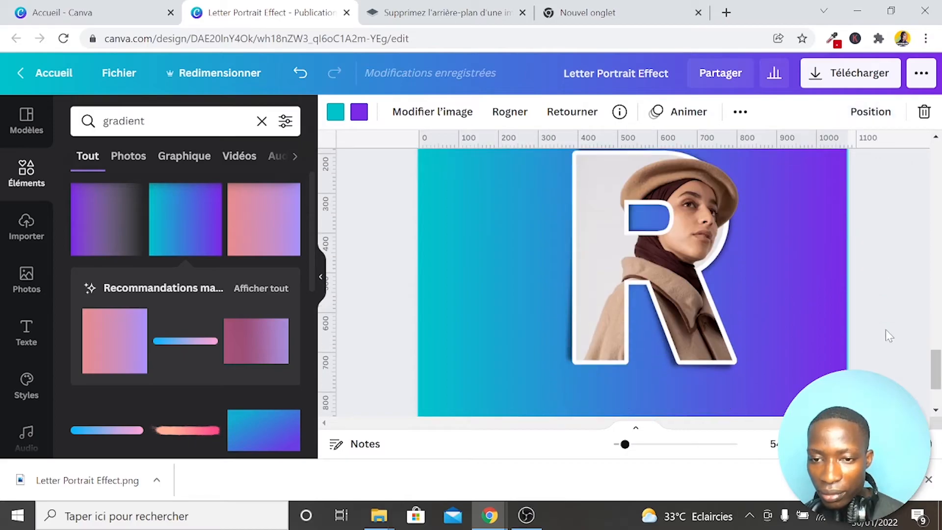
Step: Enlarge the grouped R portrait and move it up toward the middle of the gradient page
{"action": "scroll", "coordinate": [885, 329], "scroll_direction": "down", "scroll_amount": 1}
{"action": "scroll", "coordinate": [885, 329], "scroll_direction": "up", "scroll_amount": 1}
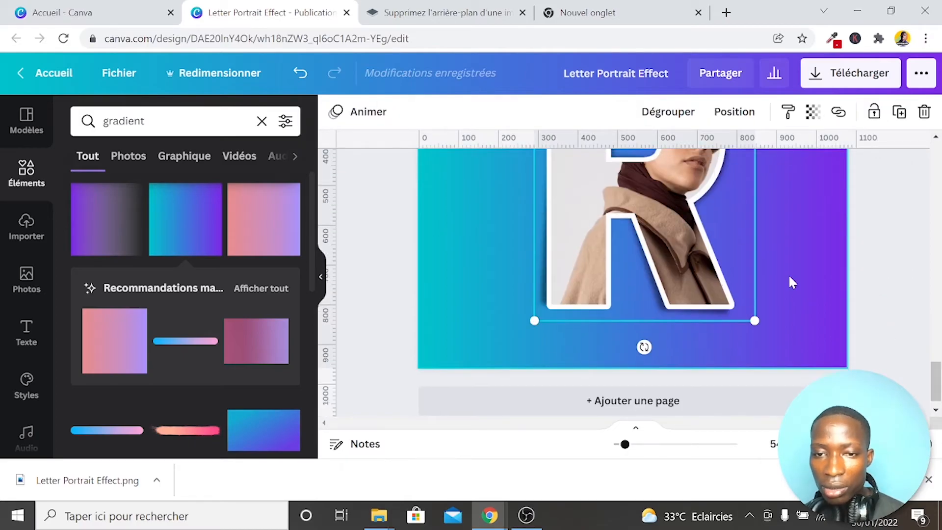
{"action": "scroll", "coordinate": [791, 283], "scroll_direction": "up", "scroll_amount": 3}
{"action": "left_click", "coordinate": [701, 277]}
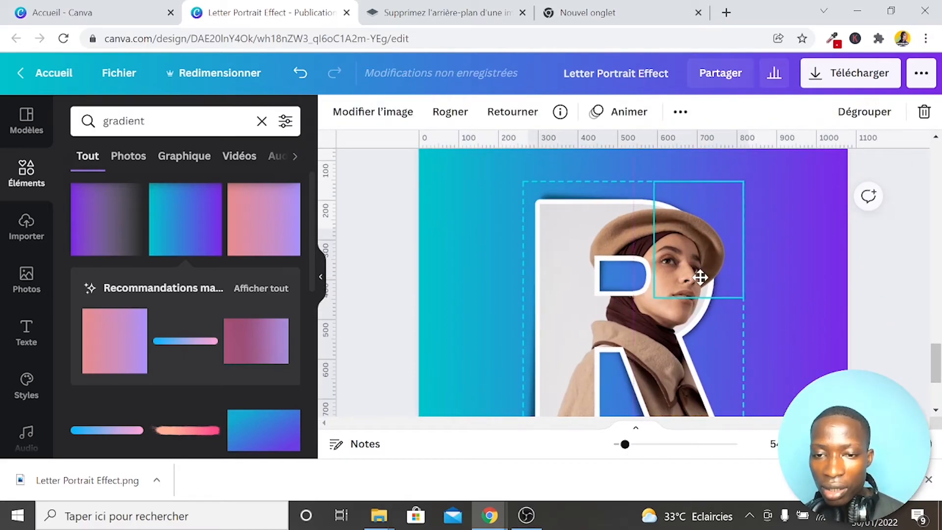
{"action": "mouse_move", "coordinate": [700, 277]}
{"action": "left_mouse_down"}
{"action": "mouse_move", "coordinate": [701, 258]}
{"action": "mouse_move", "coordinate": [684, 269]}
{"action": "mouse_move", "coordinate": [694, 265]}
{"action": "left_mouse_up"}
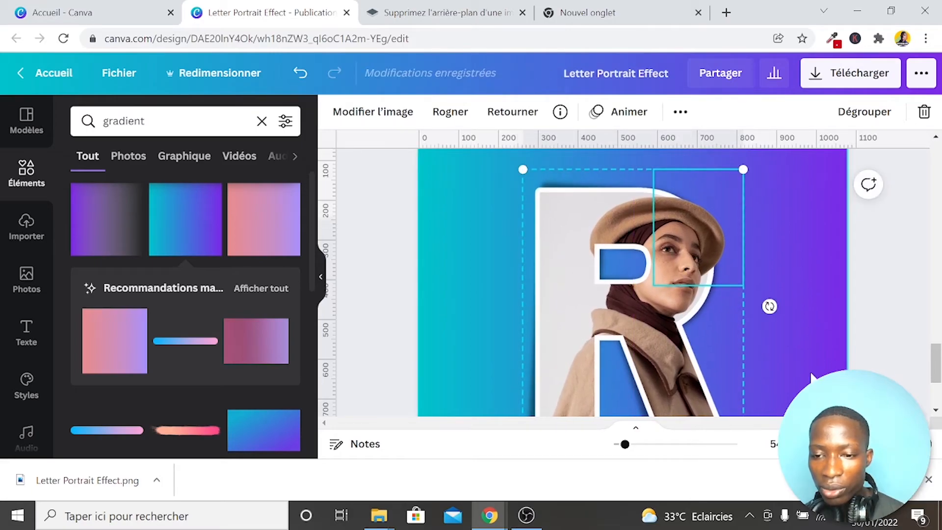
Step: Enlarge the grouped R portrait further and centre it horizontally and vertically on page 4
{"action": "left_click_drag", "start_coordinate": [625, 444], "coordinate": [618, 444]}
{"action": "left_click", "coordinate": [787, 345]}
{"action": "left_click", "coordinate": [644, 280]}
{"action": "left_click_drag", "start_coordinate": [688, 210], "coordinate": [707, 193]}
{"action": "left_click_drag", "start_coordinate": [642, 238], "coordinate": [634, 239]}
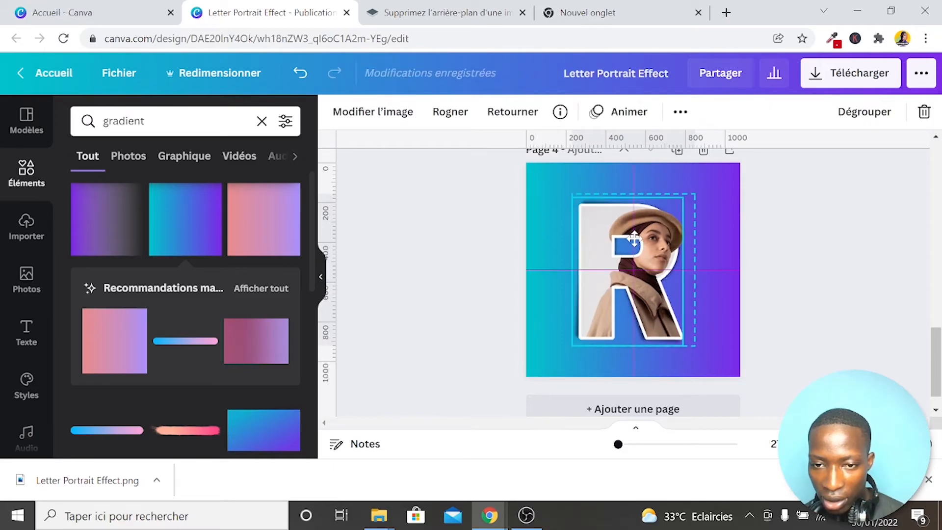
{"action": "left_click", "coordinate": [750, 255]}
{"action": "scroll", "coordinate": [792, 266], "scroll_direction": "up", "scroll_amount": 15}
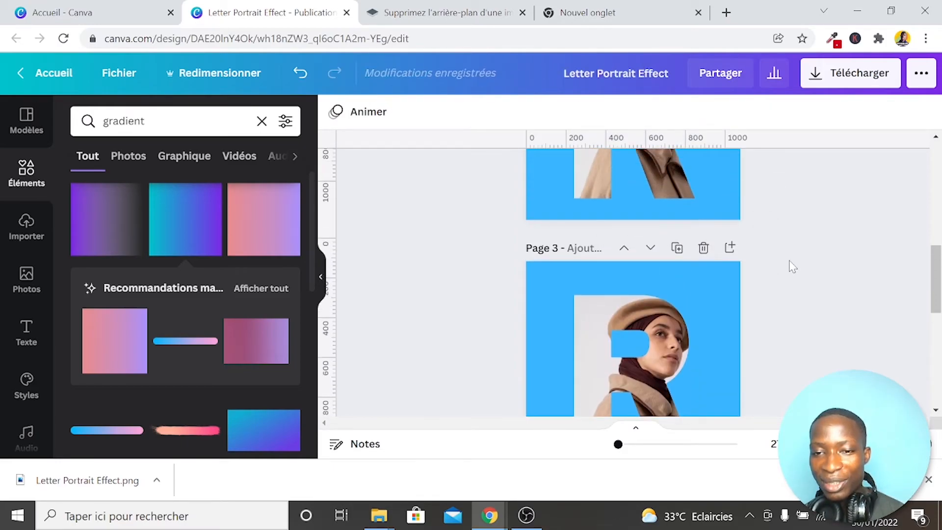
{"action": "scroll", "coordinate": [793, 266], "scroll_direction": "down", "scroll_amount": 5}
{"action": "scroll", "coordinate": [792, 266], "scroll_direction": "down", "scroll_amount": 10}
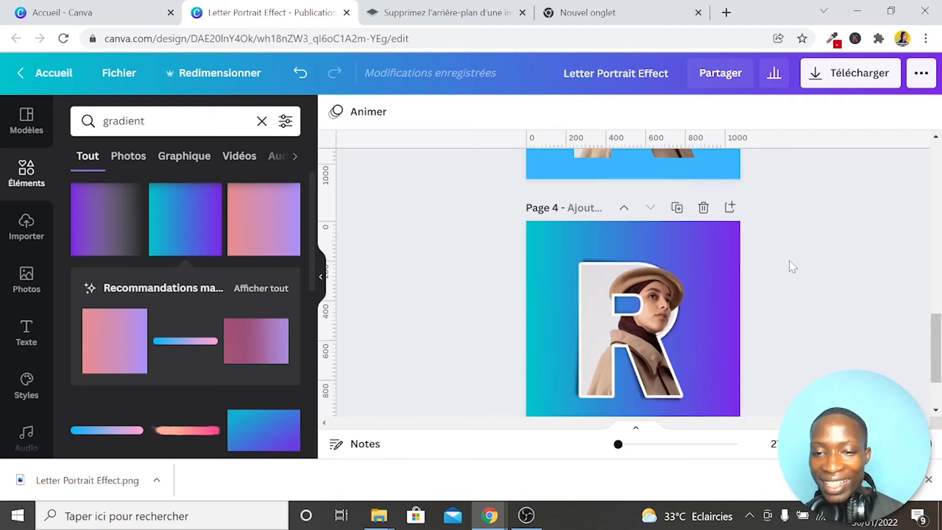
Step: Search the elements for "made in canva" and add the round white Made in Canva badge to page 4
{"action": "left_click", "coordinate": [43, 168]}
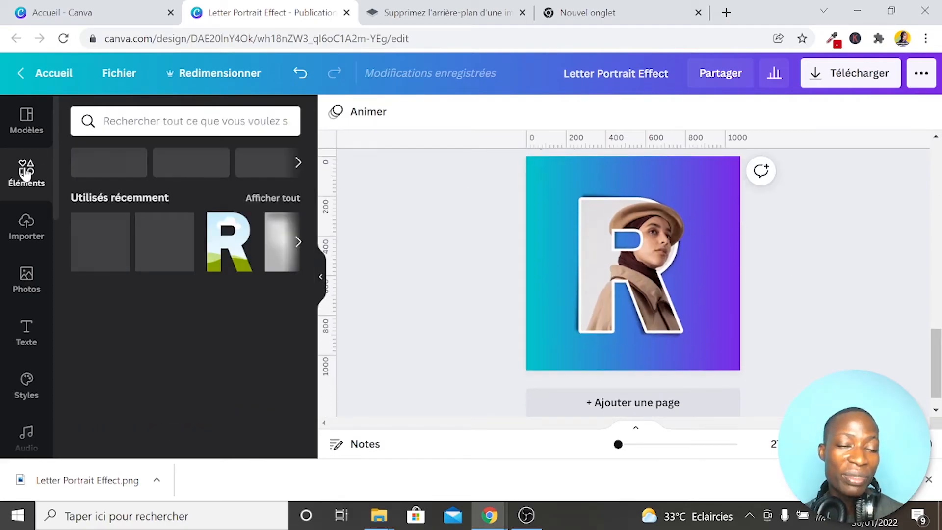
{"action": "type", "text": "ma"}
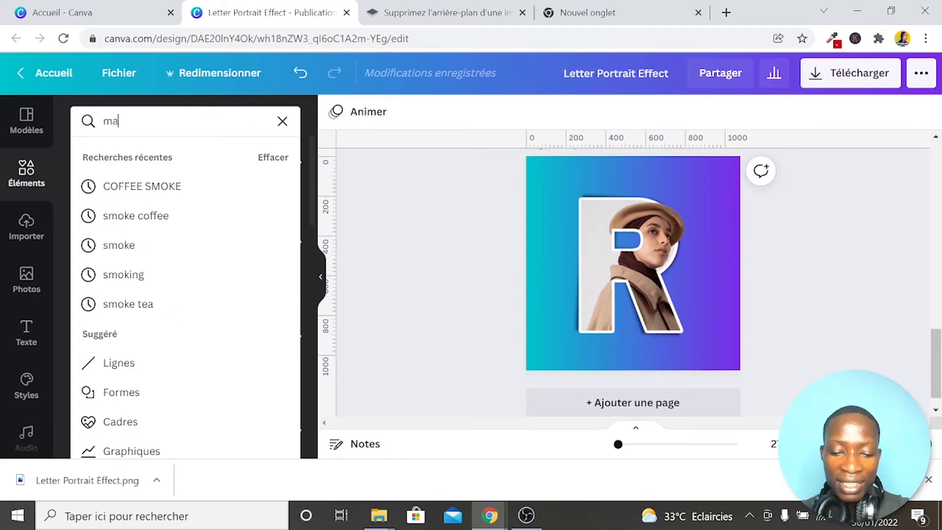
{"action": "type", "text": "de in ca"}
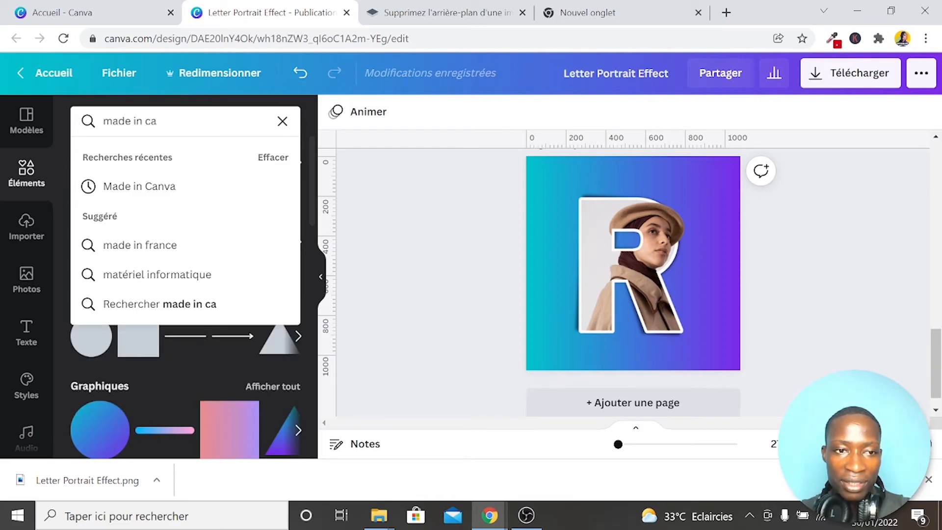
{"action": "key", "text": "Return"}
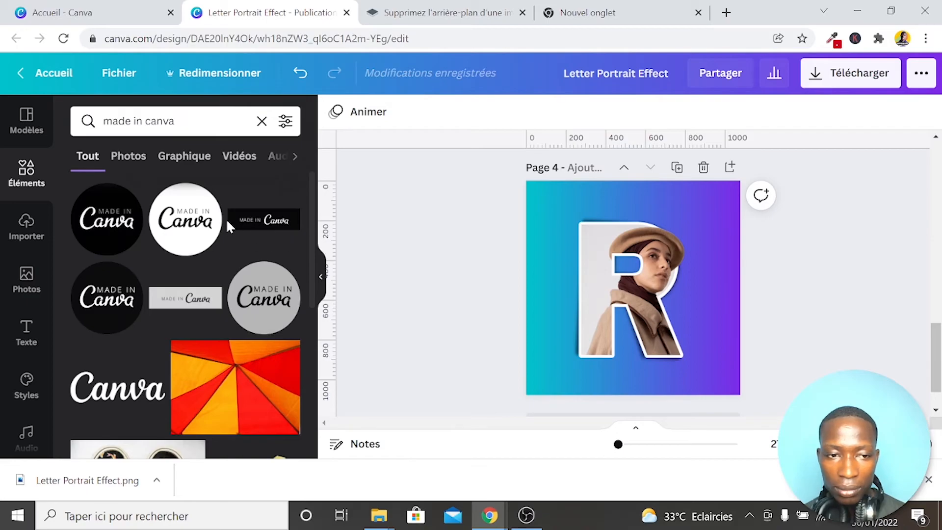
{"action": "left_click", "coordinate": [184, 228]}
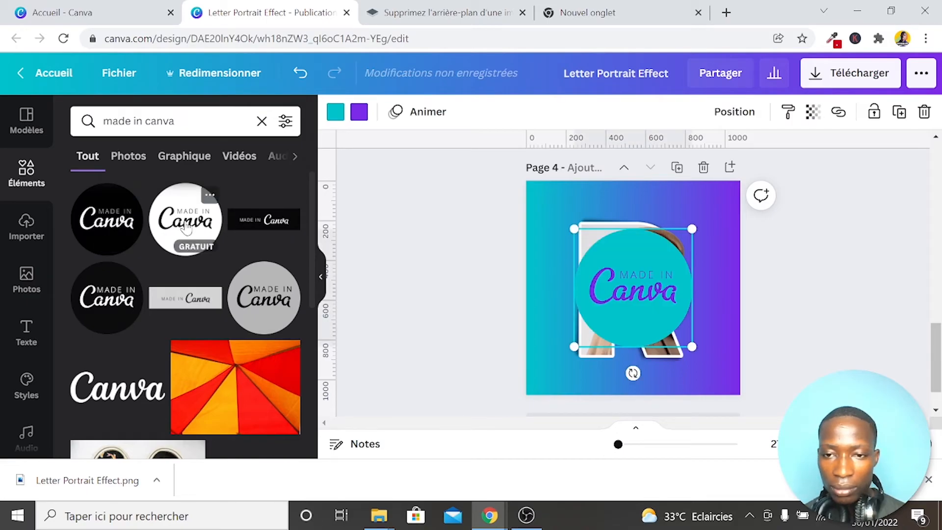
Step: Recolour the badge's lettering white, then shrink the badge and place it in the upper-right corner of page 4
{"action": "left_click", "coordinate": [359, 112]}
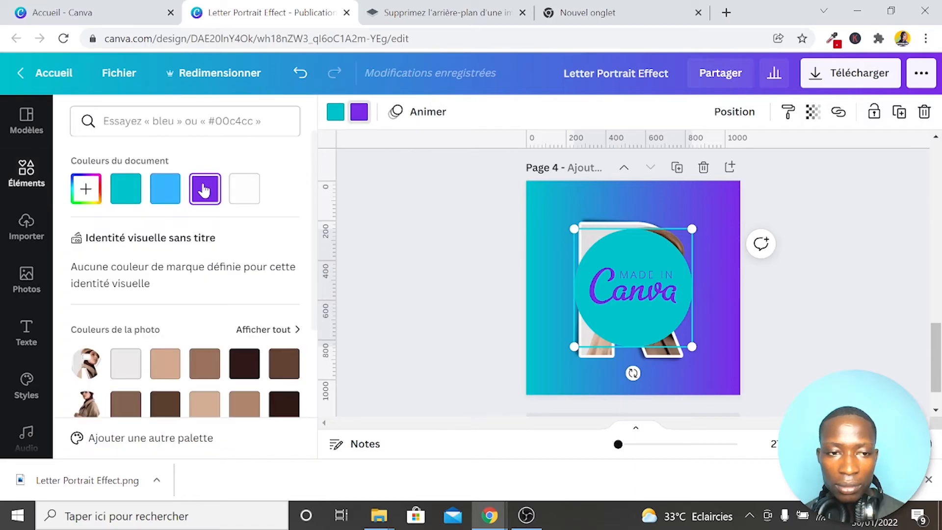
{"action": "left_click", "coordinate": [251, 193]}
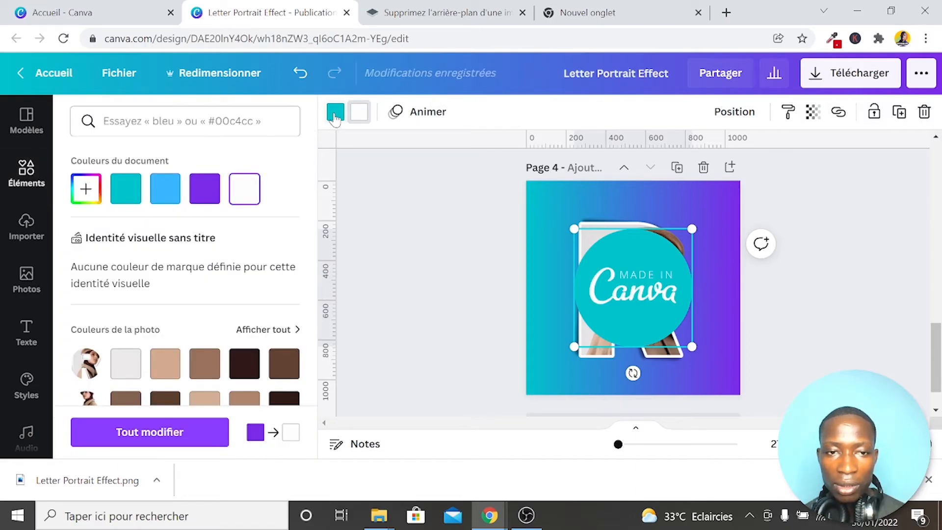
{"action": "mouse_move", "coordinate": [691, 229]}
{"action": "left_mouse_down"}
{"action": "mouse_move", "coordinate": [606, 313]}
{"action": "mouse_move", "coordinate": [698, 249]}
{"action": "mouse_move", "coordinate": [704, 214]}
{"action": "left_mouse_up"}
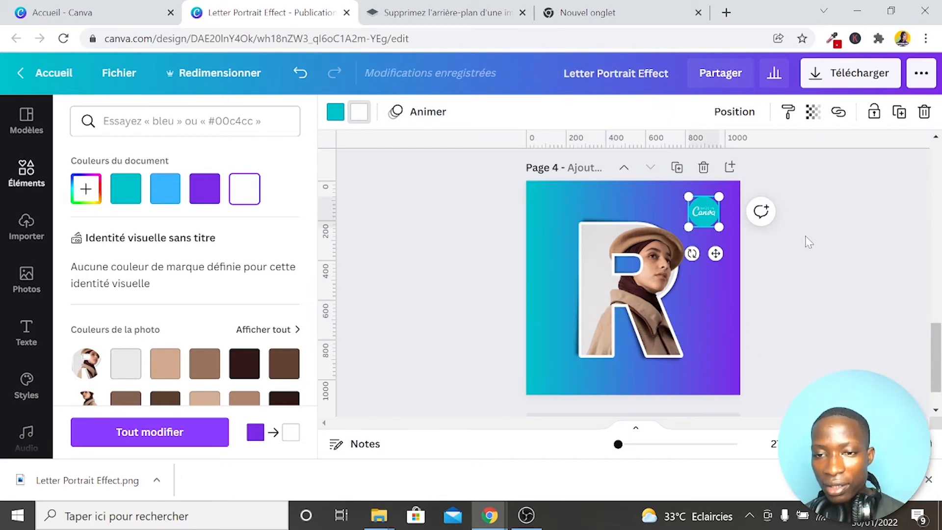
{"action": "left_click", "coordinate": [809, 242]}
Step: Compare page 4 and its badge with the original design on page 1
{"action": "scroll", "coordinate": [808, 241], "scroll_direction": "up", "scroll_amount": 15}
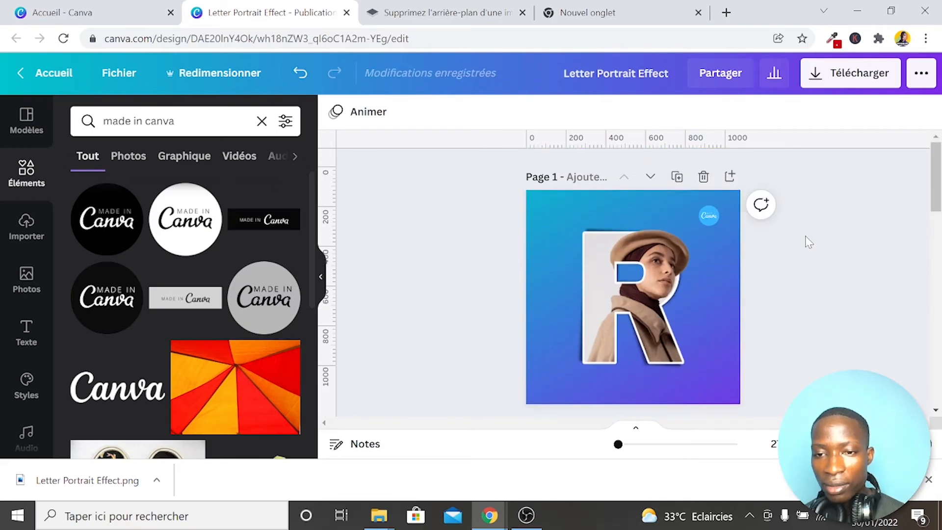
{"action": "scroll", "coordinate": [809, 242], "scroll_direction": "down", "scroll_amount": 15}
{"action": "scroll", "coordinate": [809, 240], "scroll_direction": "up", "scroll_amount": 1}
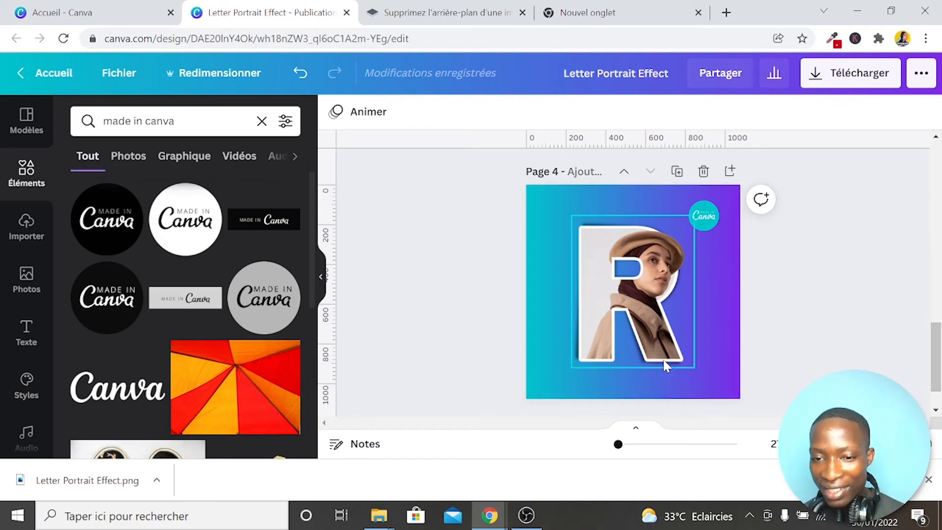
{"action": "left_click", "coordinate": [732, 332]}
{"action": "left_click", "coordinate": [820, 265]}
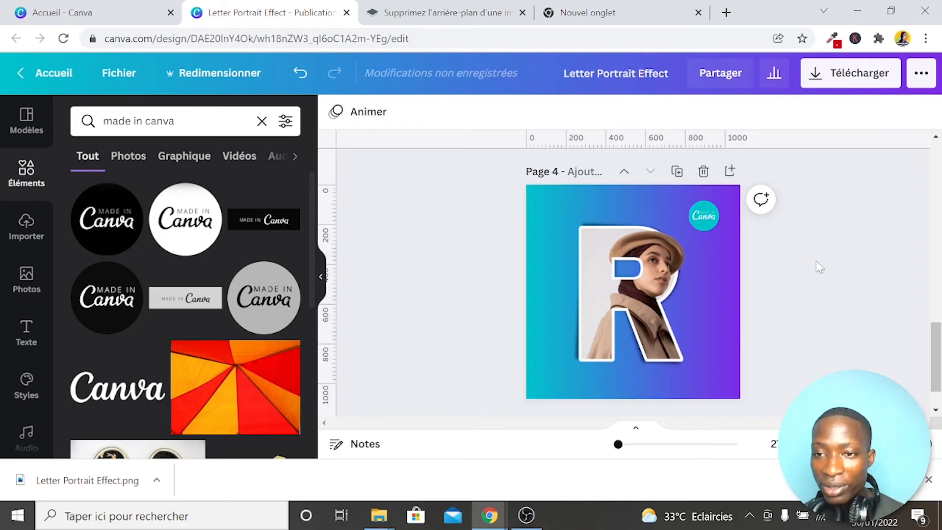
Step: Set up a PNG download of the design with only page 4 selected
{"action": "left_click", "coordinate": [851, 92]}
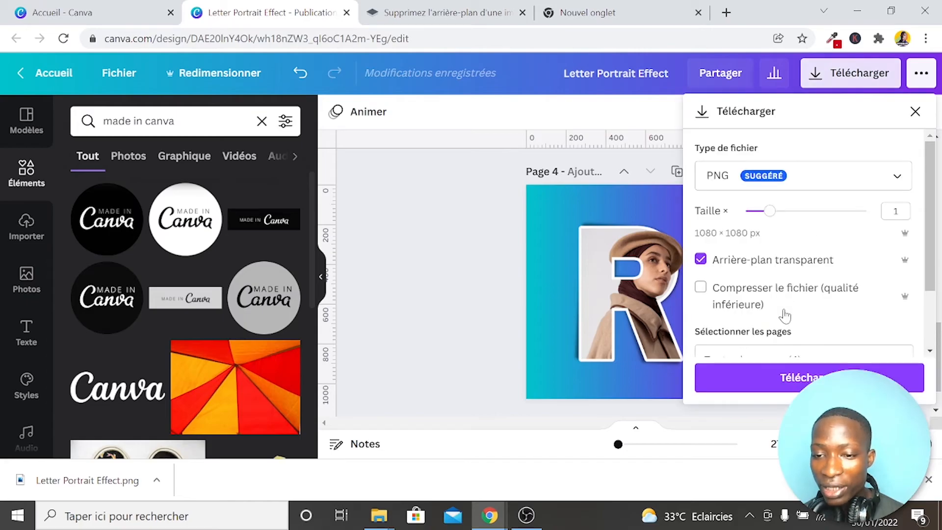
{"action": "scroll", "coordinate": [825, 318], "scroll_direction": "down", "scroll_amount": 3}
{"action": "left_click", "coordinate": [834, 186]}
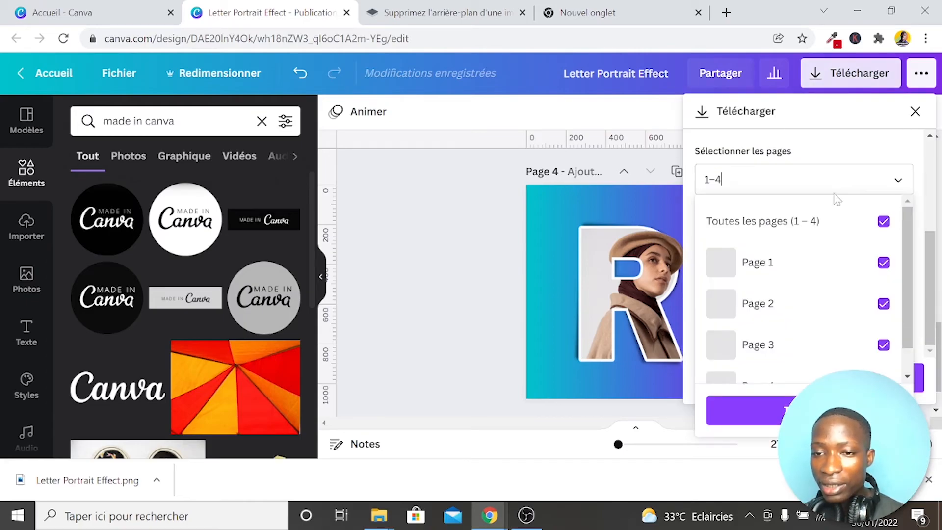
{"action": "left_click", "coordinate": [824, 221]}
{"action": "scroll", "coordinate": [813, 312], "scroll_direction": "down", "scroll_amount": 1}
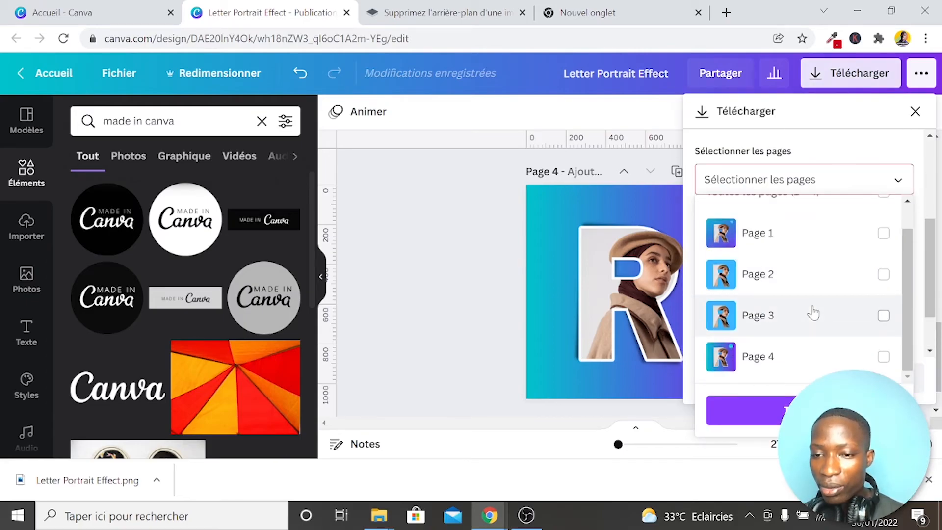
{"action": "left_click", "coordinate": [805, 356]}
{"action": "left_click", "coordinate": [805, 410]}
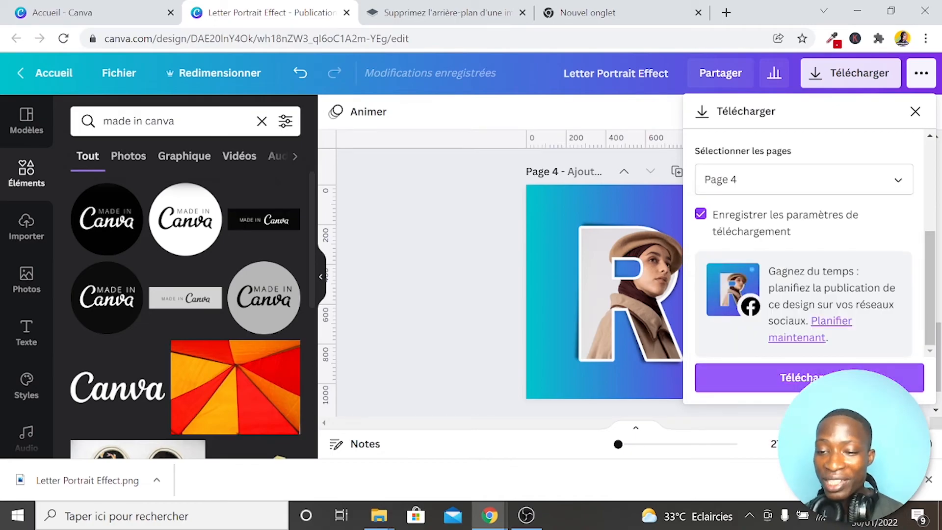
Step: Download page 4 and open the downloaded Letter Portrait Effect (1).png in a new browser tab
{"action": "left_click", "coordinate": [812, 381]}
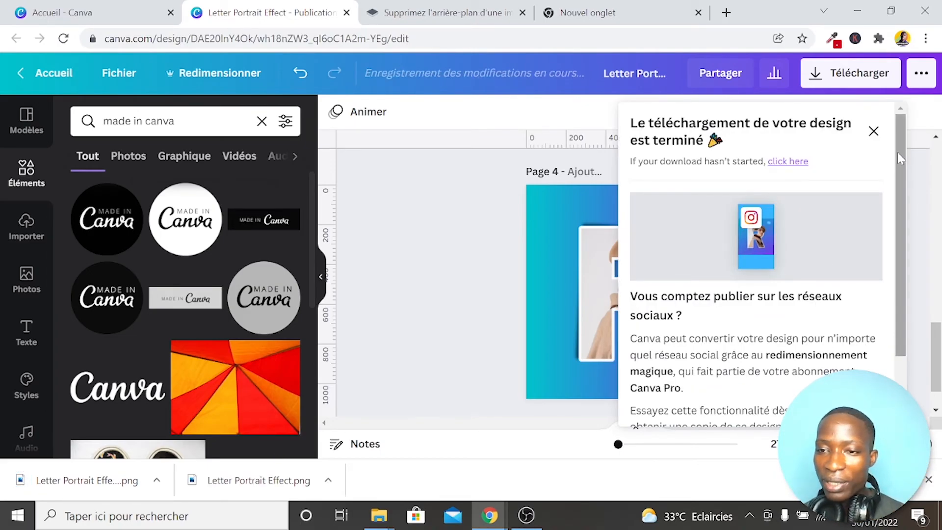
{"action": "left_click", "coordinate": [871, 131]}
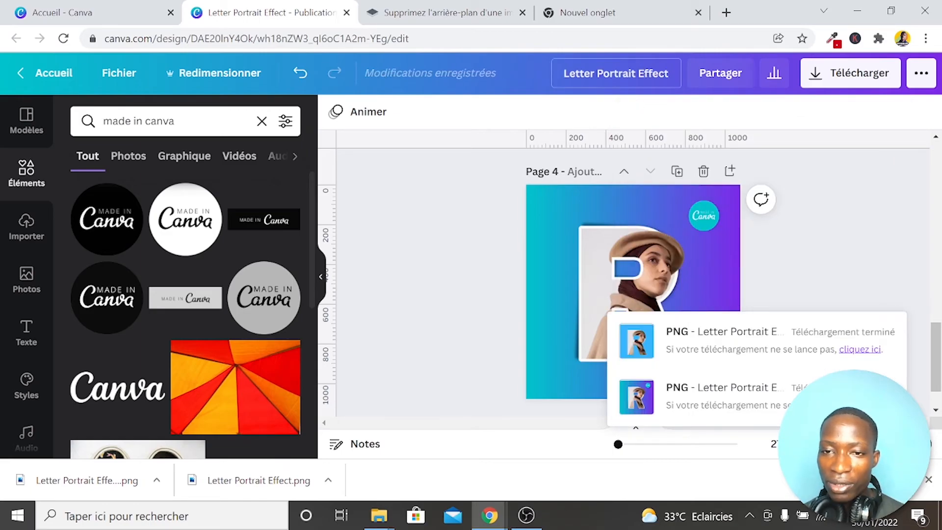
{"action": "left_click_drag", "start_coordinate": [87, 480], "coordinate": [575, 6]}
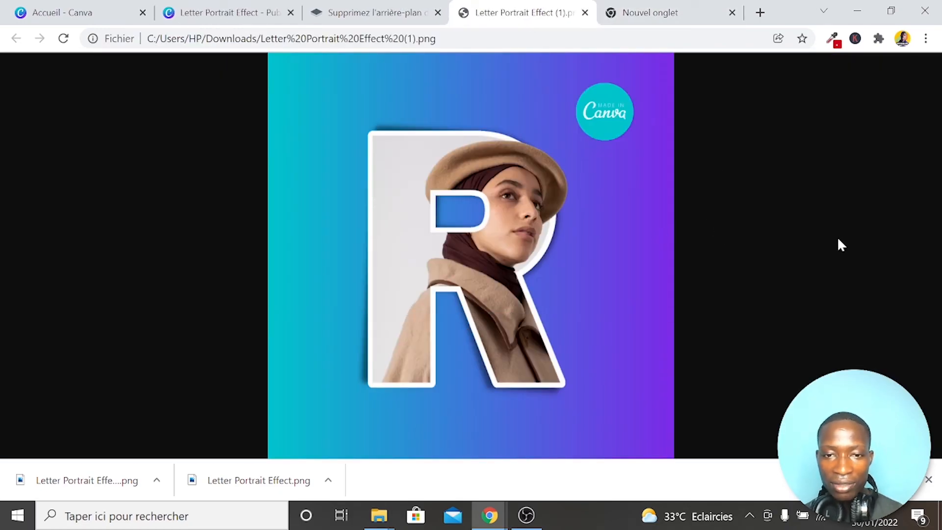